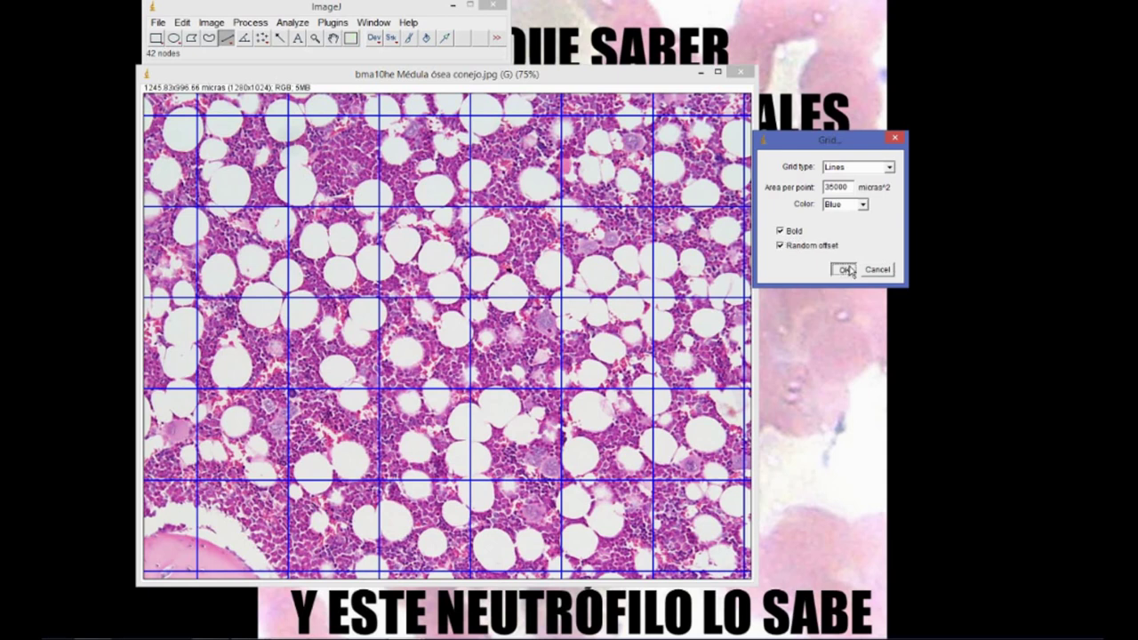
# Outline a five-by-five block of grid squares on the bone marrow image with a rectangular selection.
pyautogui.click(156, 39)
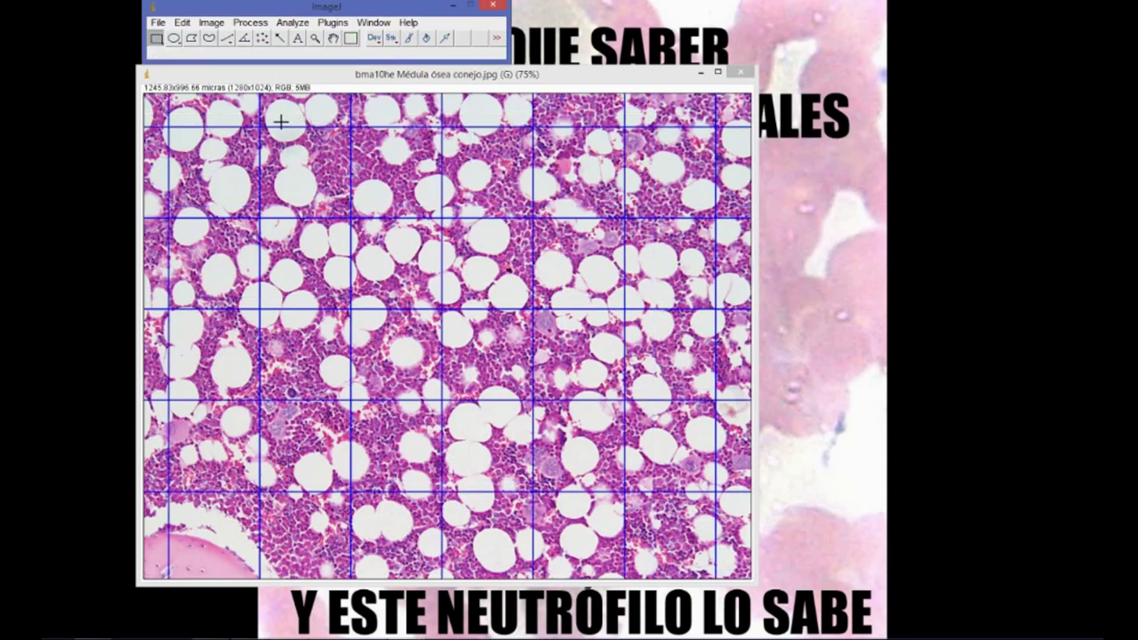
pyautogui.moveTo(260, 125); pyautogui.dragTo(717, 569)
# Regenerate the bold blue line grid with random offset and a smaller area per point, and clear the rectangular selection.
pyautogui.moveTo(282, 7)
pyautogui.mouseDown()
pyautogui.moveTo(249, 8)
pyautogui.moveTo(266, 13)
pyautogui.mouseUp()
pyautogui.click(235, 22)
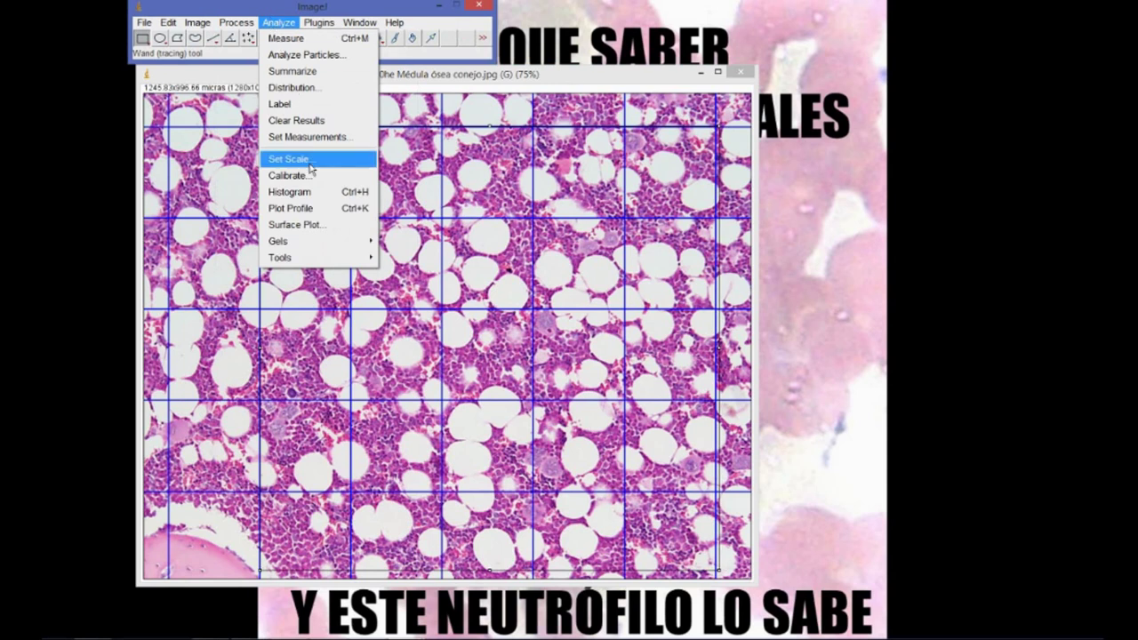
pyautogui.moveTo(343, 258)
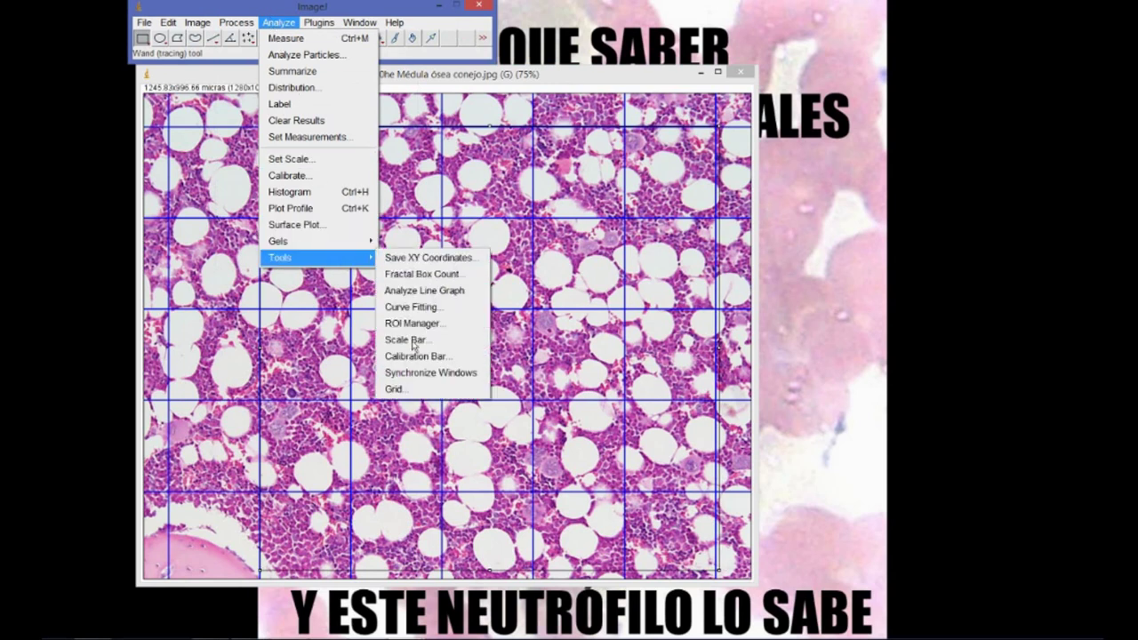
pyautogui.click(419, 387)
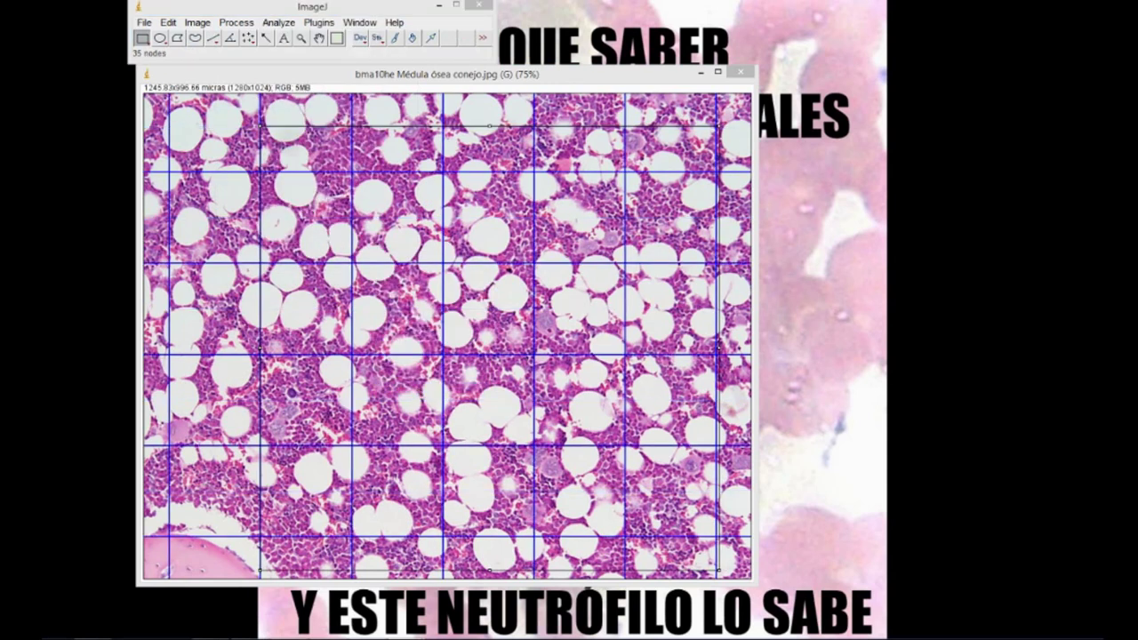
pyautogui.moveTo(348, 128); pyautogui.dragTo(870, 209)
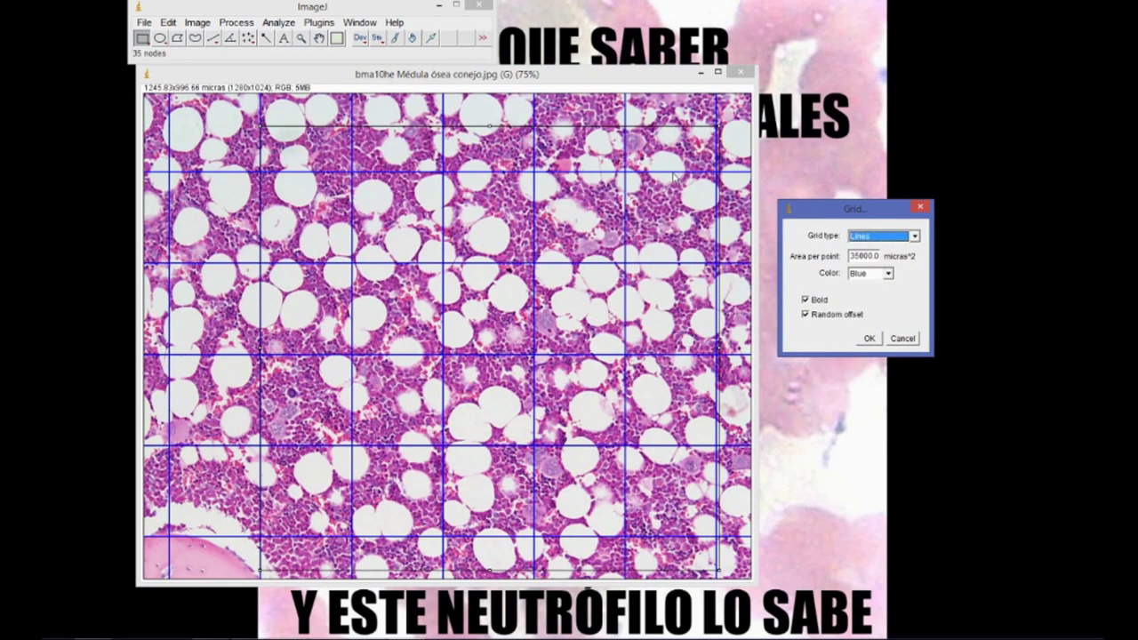
pyautogui.moveTo(861, 257); pyautogui.dragTo(852, 257)
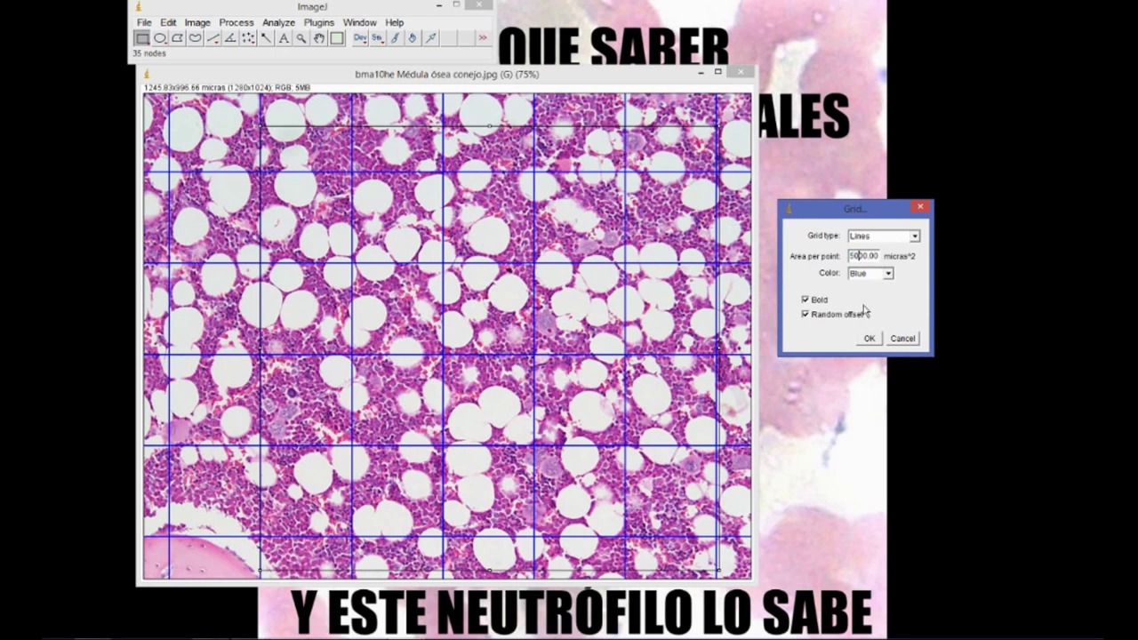
pyautogui.write('3')
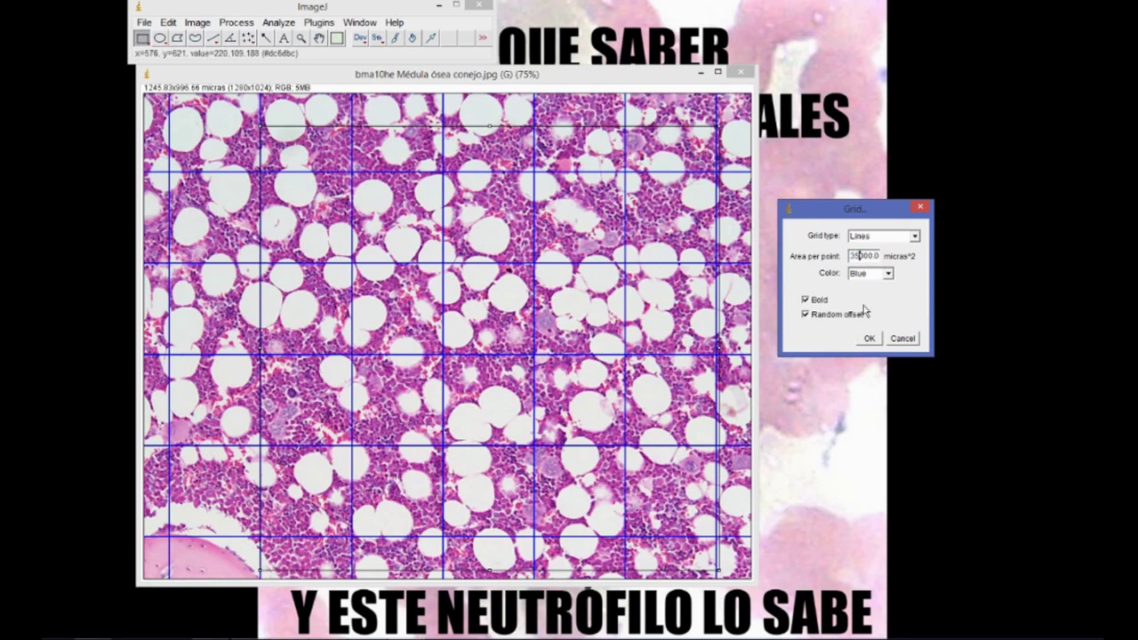
pyautogui.press('Return')
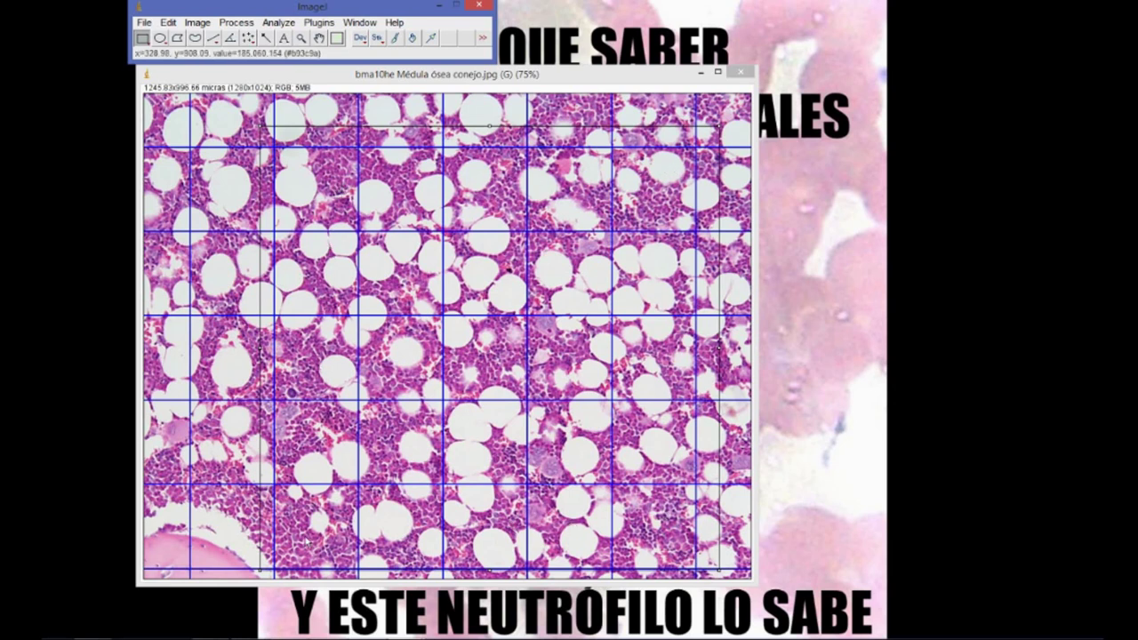
pyautogui.click(347, 162)
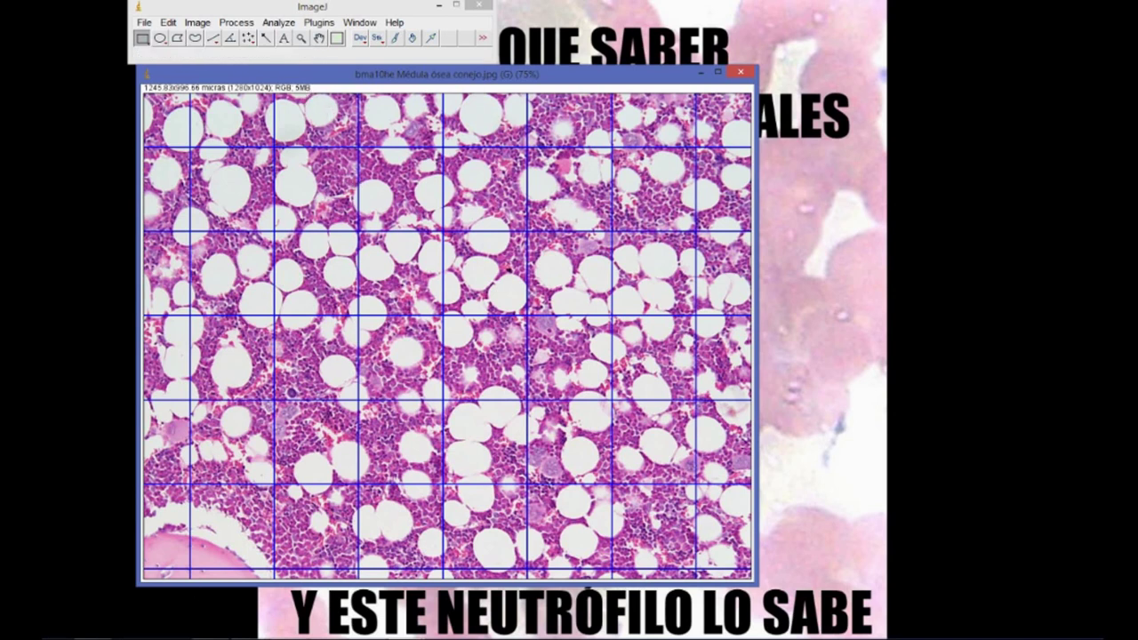
# Switch to the Conteo Celdas workbook in Excel, maximize it, and clear the random numbers in T3:T11.
pyautogui.click(210, 639)
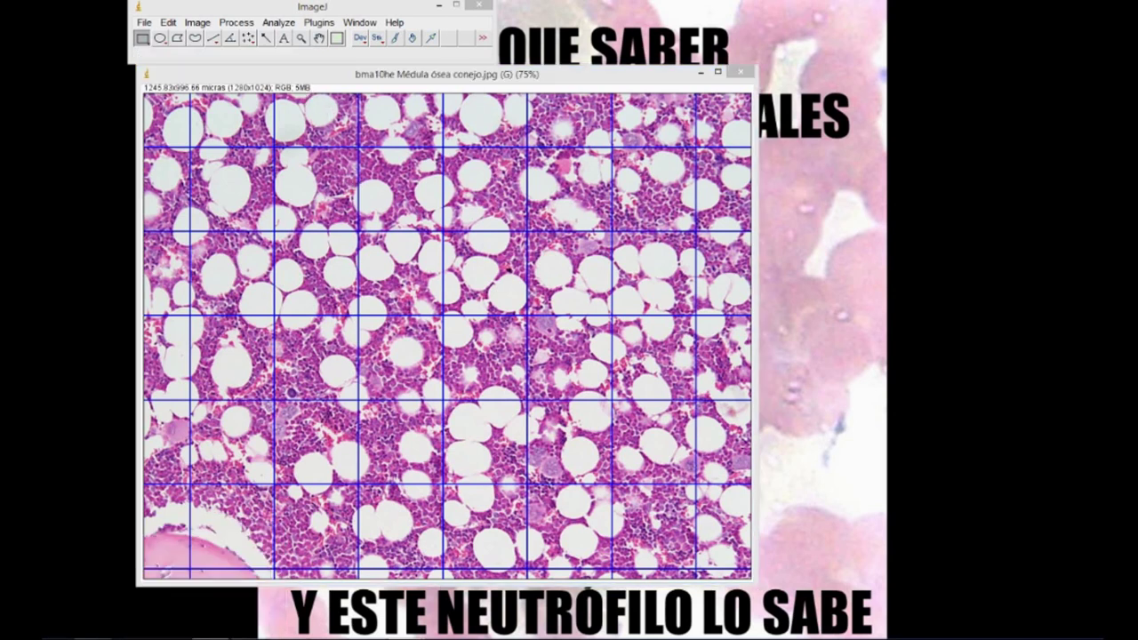
pyautogui.doubleClick(532, 68)
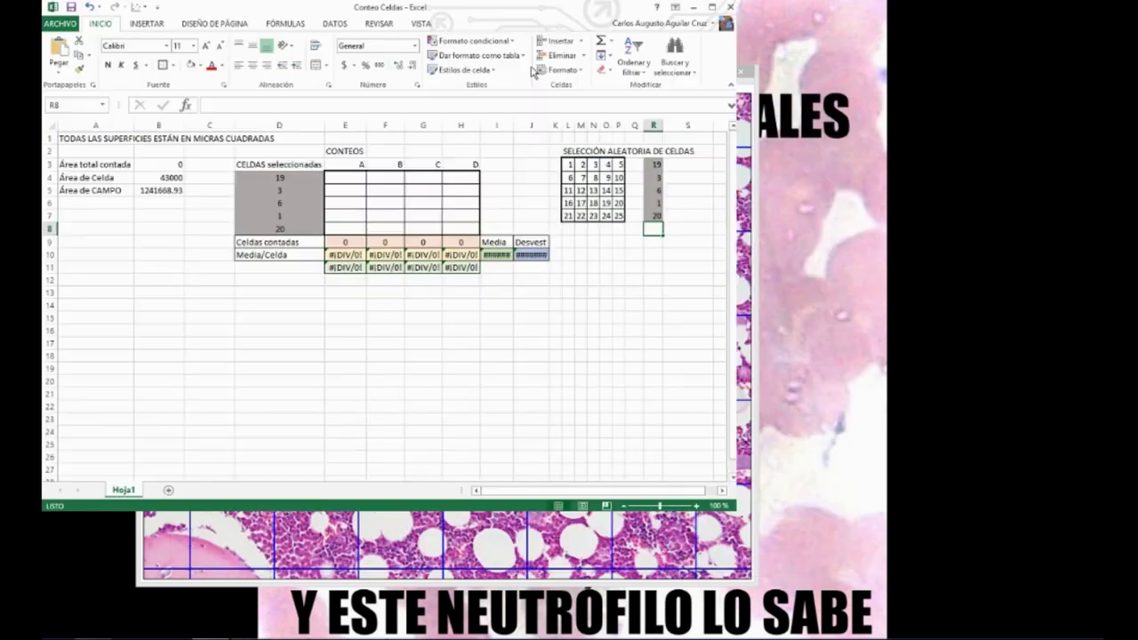
pyautogui.moveTo(738, 165); pyautogui.dragTo(741, 264)
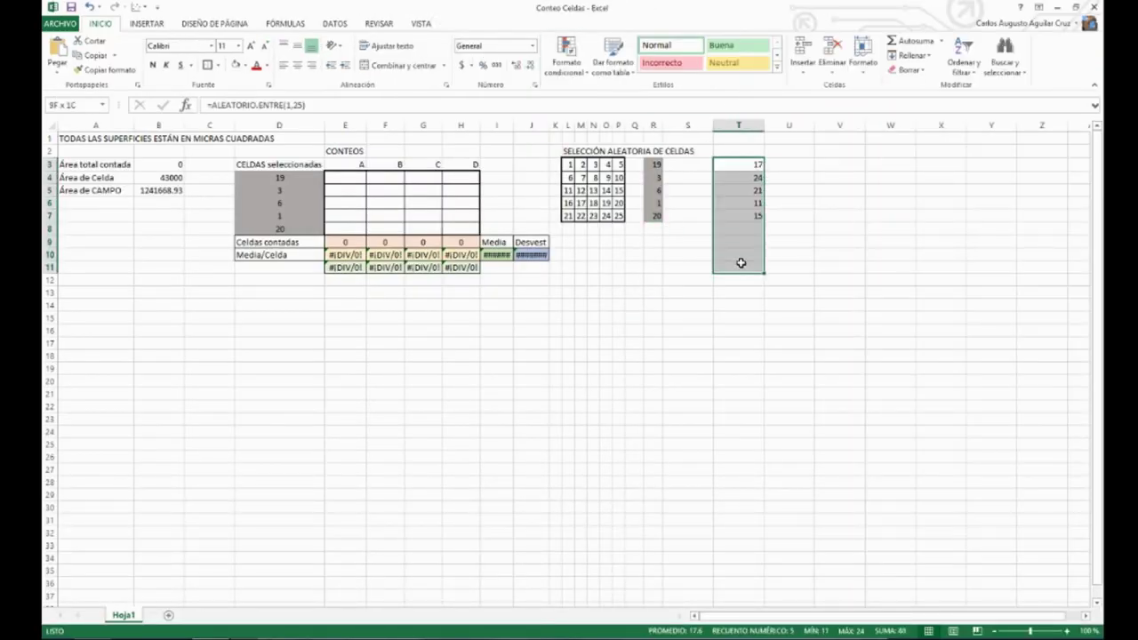
pyautogui.press('Delete')
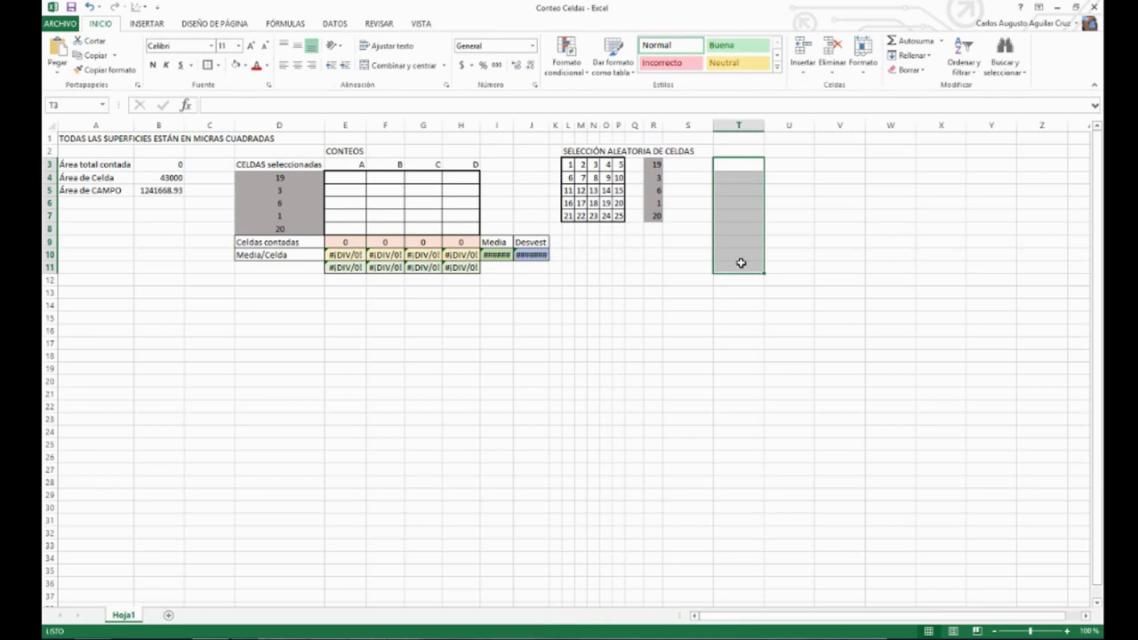
# Go over the numbered grid in L3:P7 and clear the earlier cell selection numbers in R3:R7.
pyautogui.moveTo(570, 165); pyautogui.dragTo(619, 216)
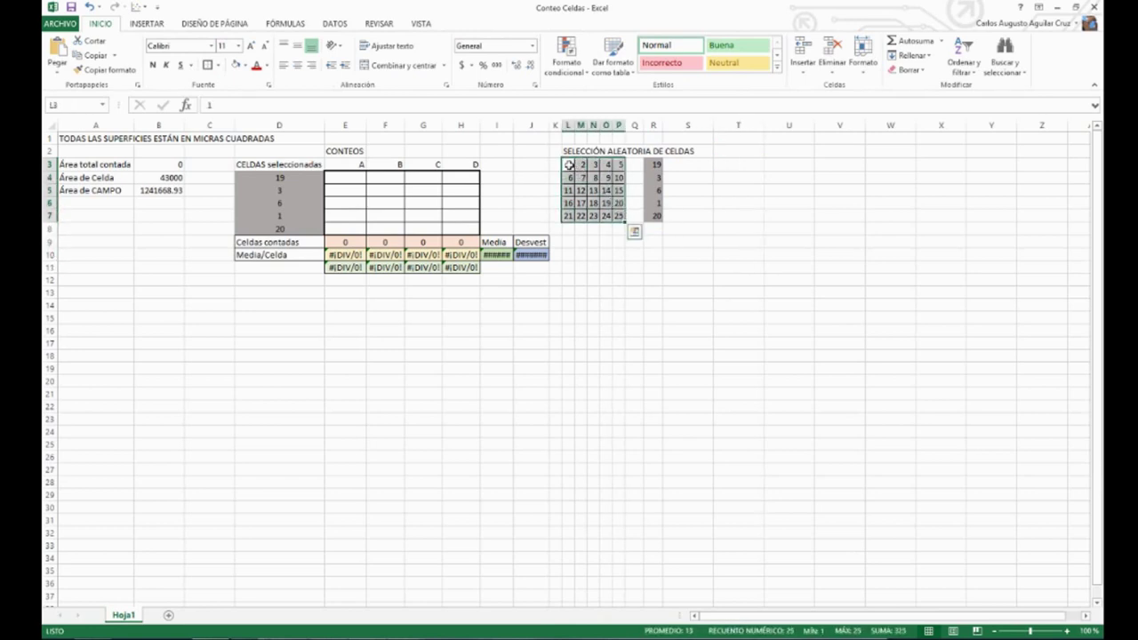
pyautogui.click(571, 165)
pyautogui.moveTo(571, 166); pyautogui.dragTo(618, 216)
pyautogui.click(574, 166)
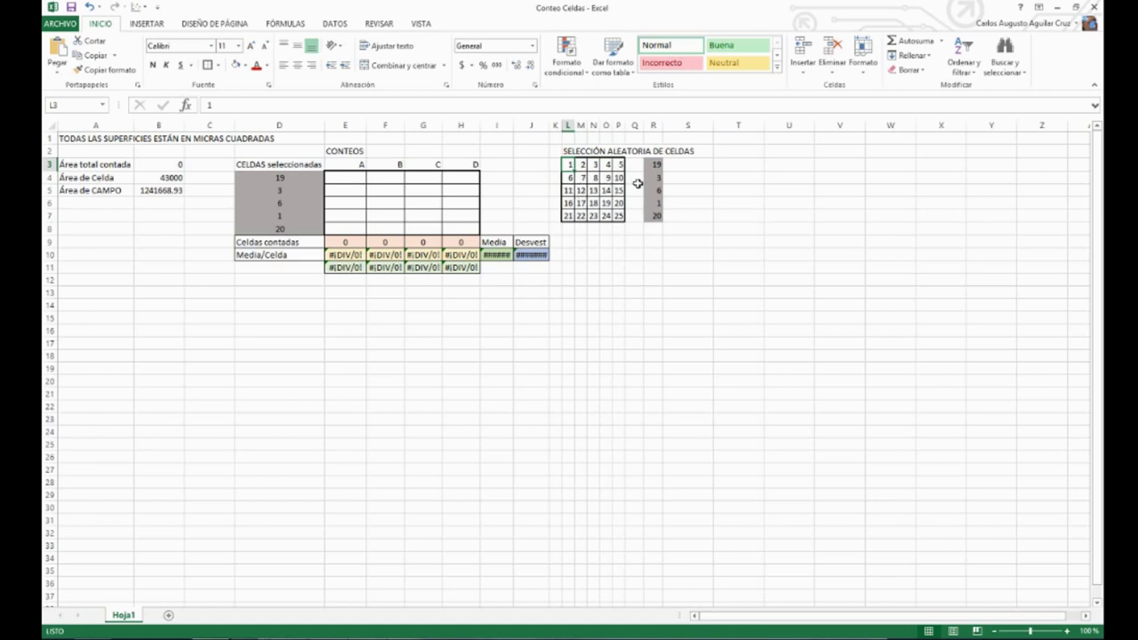
pyautogui.moveTo(656, 165); pyautogui.dragTo(656, 217)
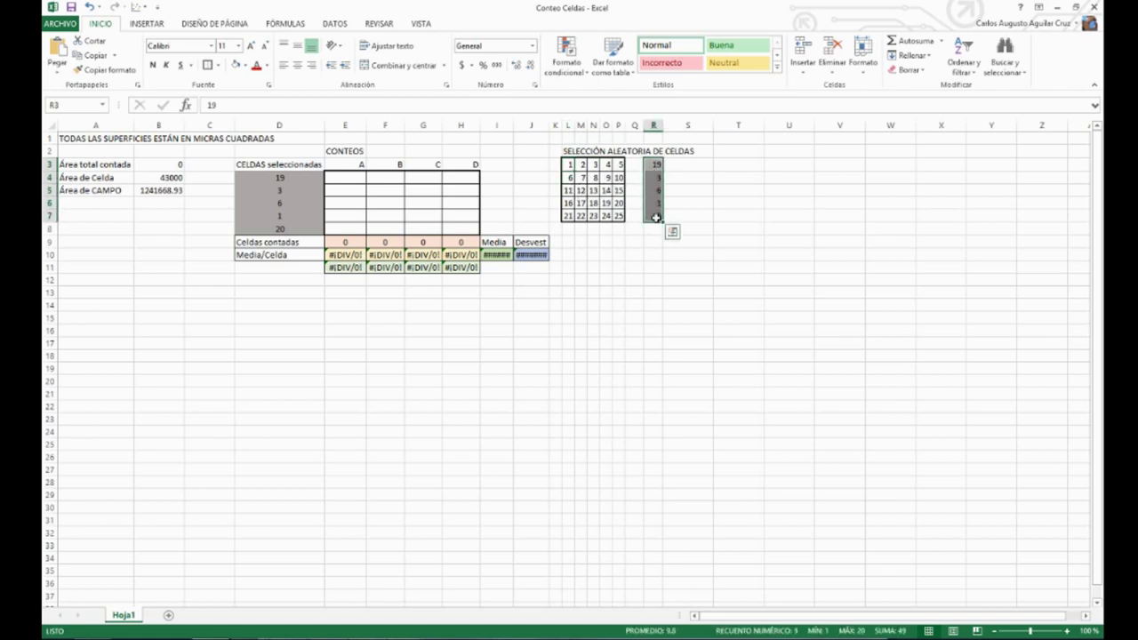
pyautogui.press('Delete')
# Trace the 1 to 25 numbering order of the grid in L3:P7 row by row, ending on cell R3.
pyautogui.press('Left')
pyautogui.press('Left')
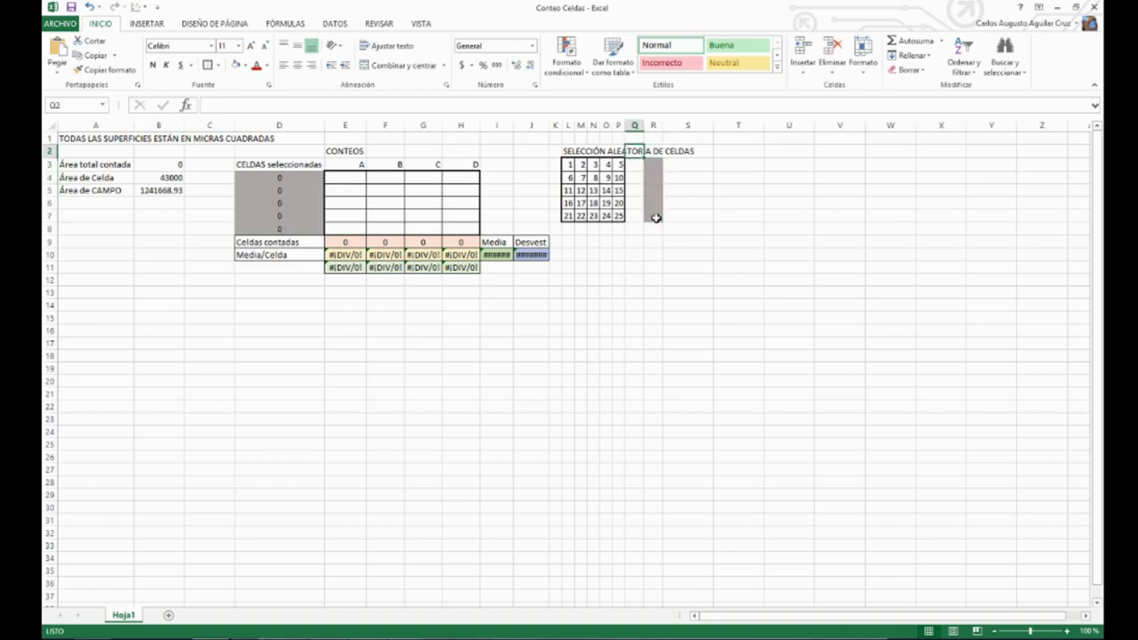
pyautogui.press('Left')
pyautogui.press('Left')
pyautogui.press('Left')
pyautogui.press('Left')
pyautogui.press('Down')
pyautogui.press('Right')
pyautogui.press('Right')
pyautogui.press('Right')
pyautogui.press('Down')
pyautogui.press('Left')
pyautogui.press('Left')
pyautogui.press('Left')
pyautogui.press('Down')
pyautogui.press('Right')
pyautogui.press('Right')
pyautogui.press('Right')
pyautogui.press('Down')
pyautogui.press('Left')
pyautogui.press('Left')
pyautogui.press('Left')
pyautogui.press('Right')
pyautogui.press('Right')
pyautogui.press('Right')
pyautogui.press('Right')
pyautogui.press('Up')
pyautogui.press('Up')
pyautogui.press('Up')
pyautogui.press('Up')
pyautogui.press('Right')
pyautogui.press('Right')
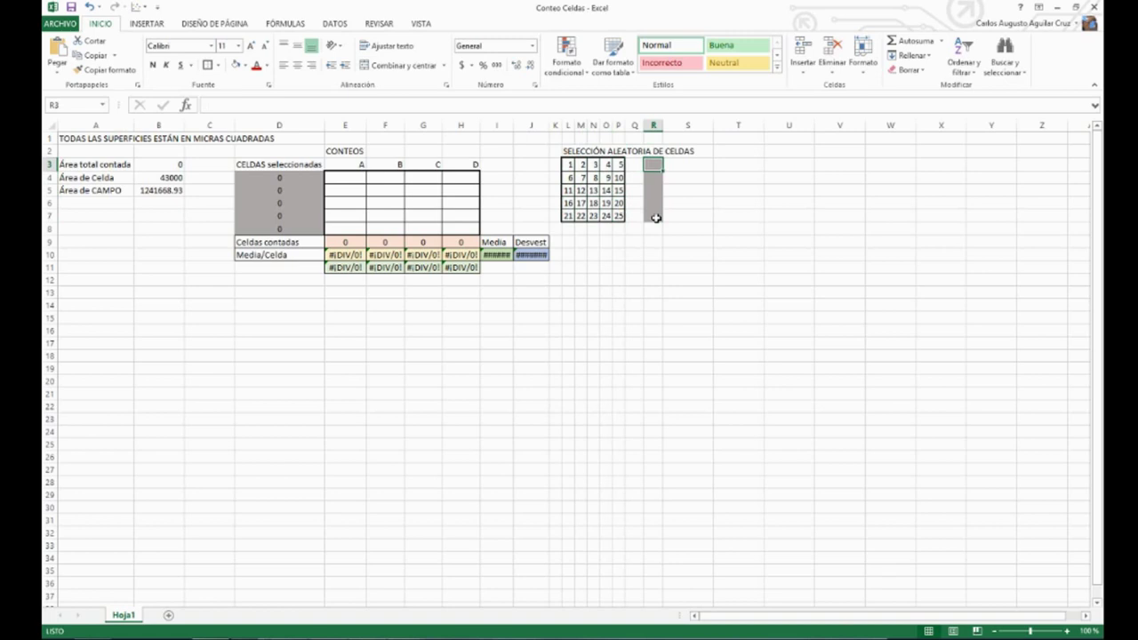
pyautogui.write('=')
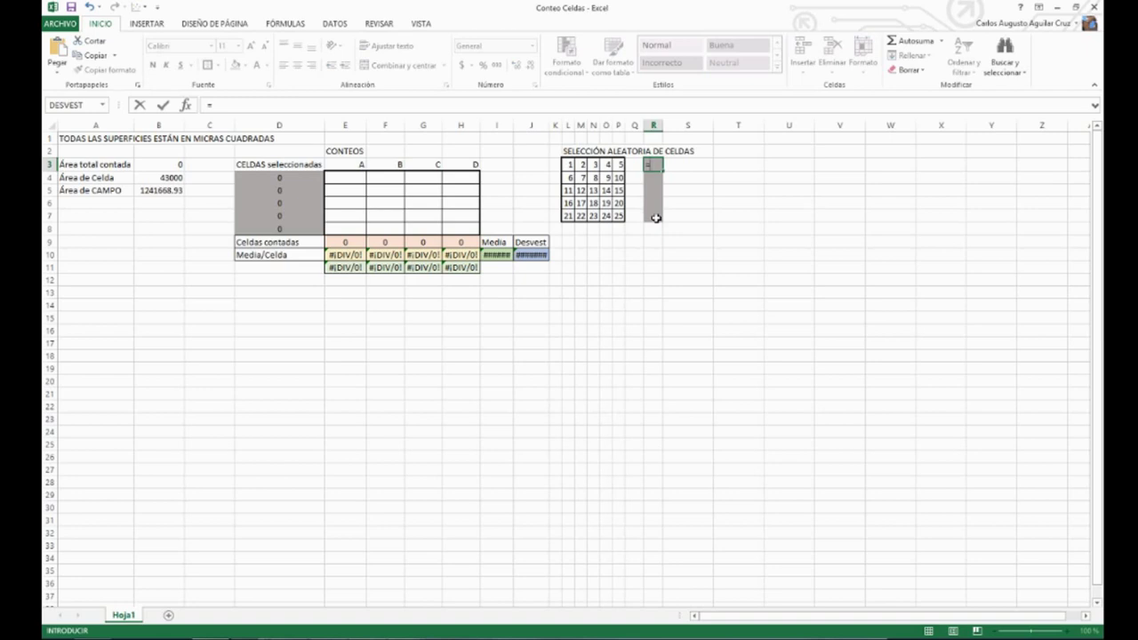
pyautogui.press('Up')
pyautogui.press('Right')
pyautogui.press('Left')
pyautogui.press('BackSpace')
pyautogui.write('ALEAT')
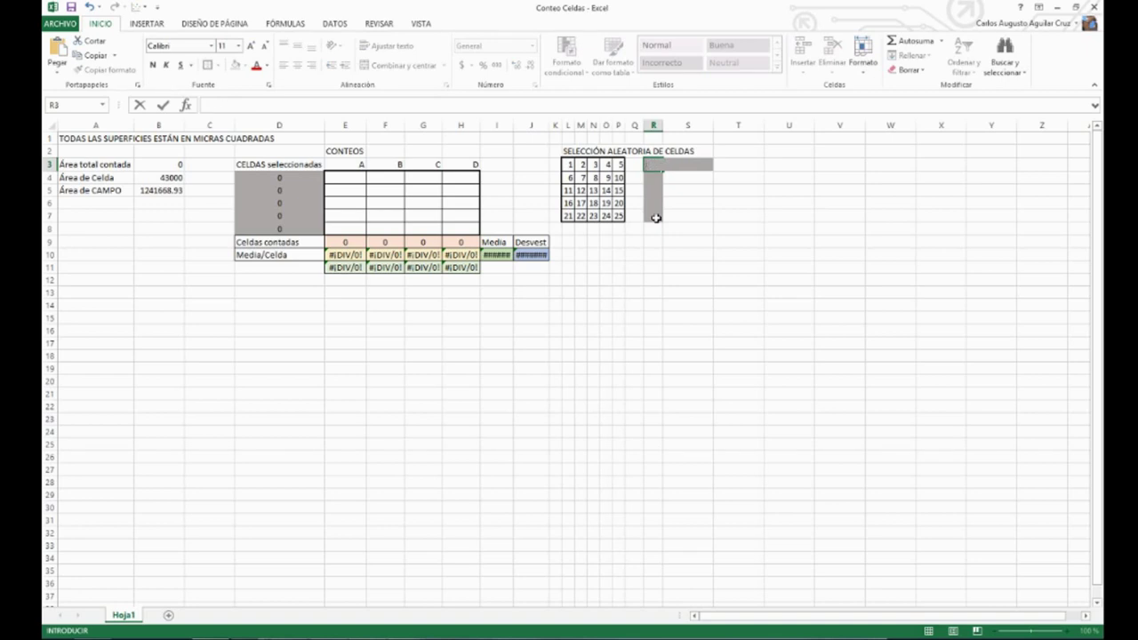
# Enter the formula =ALEATORIO.ENTRE(1,25) in cell R3.
pyautogui.write('=AL')
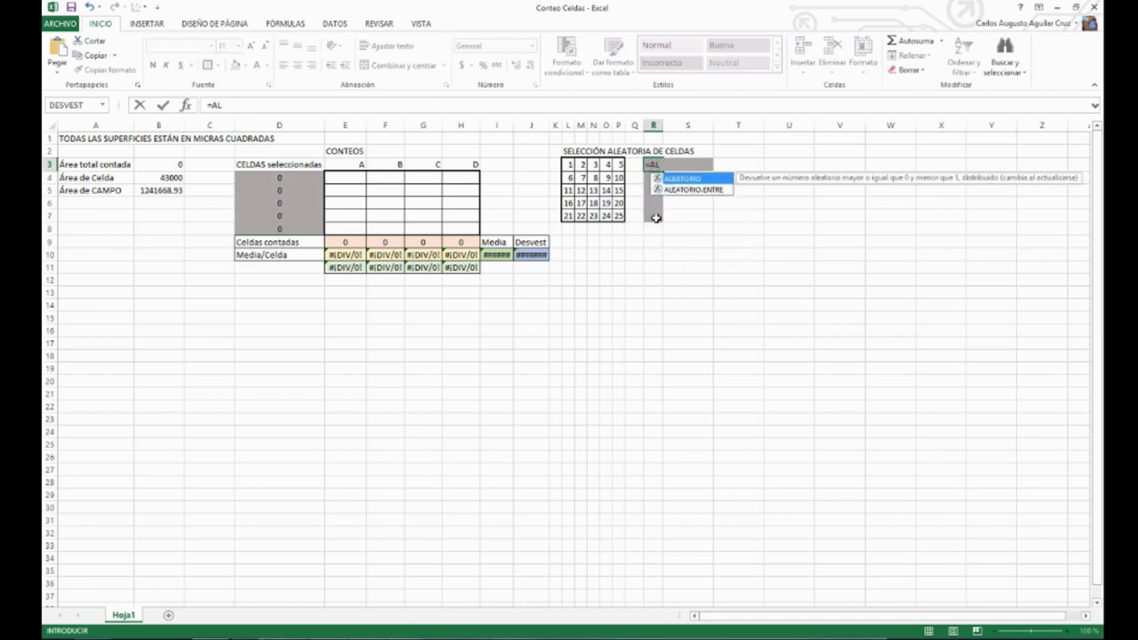
pyautogui.doubleClick(673, 190)
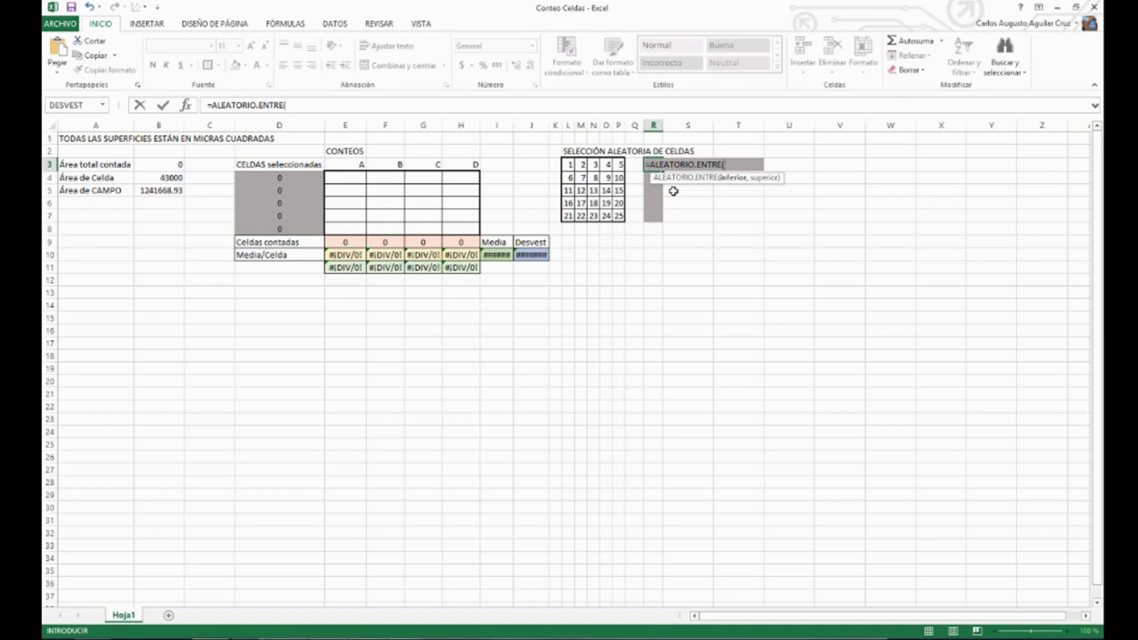
pyautogui.write('1,25')
pyautogui.press('Return')
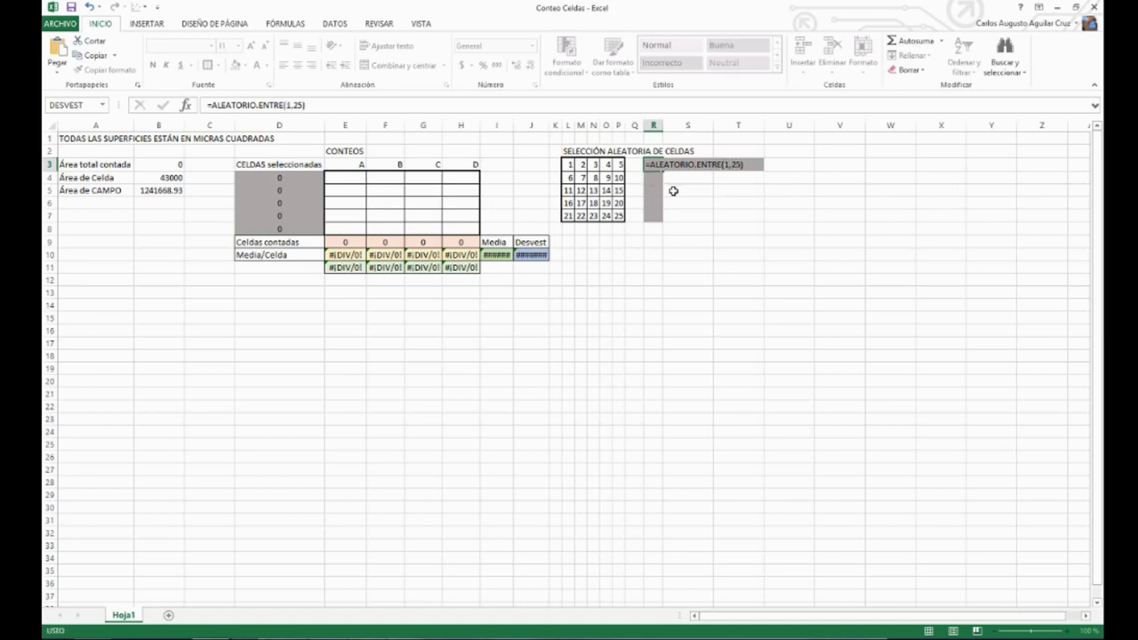
# Copy the random number formula from R3 to the range R3:R7.
pyautogui.hotkey('ctrl', 'c')
pyautogui.hotkey('shift', 'Down')
pyautogui.hotkey('shift', 'Down')
pyautogui.hotkey('shift', 'Down')
pyautogui.hotkey('shift', 'Down')
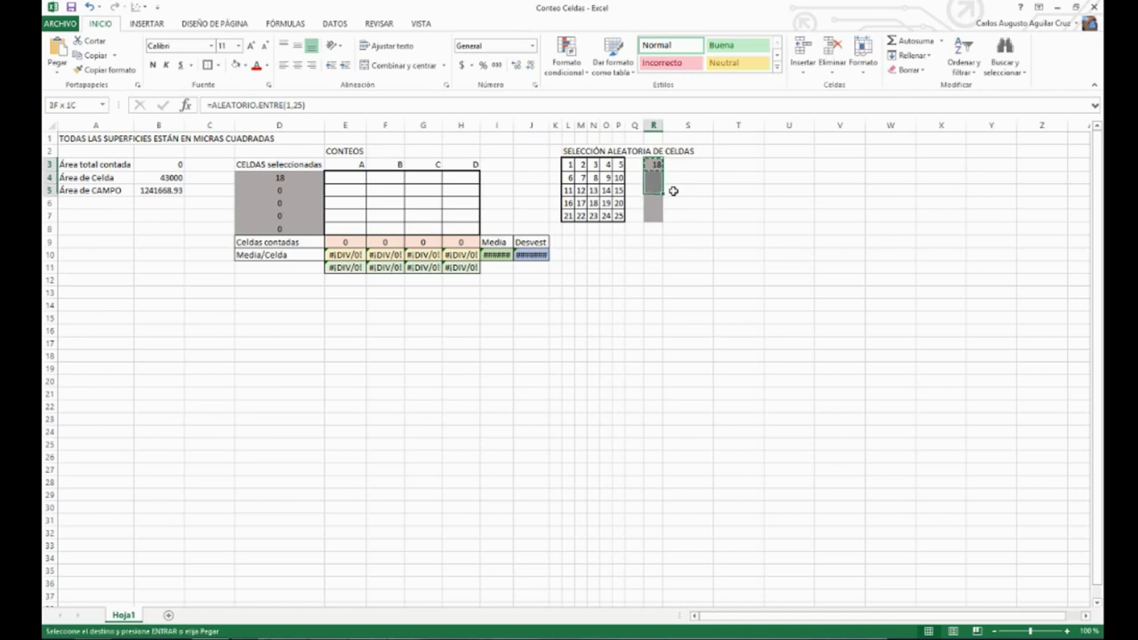
pyautogui.hotkey('ctrl', 'v')
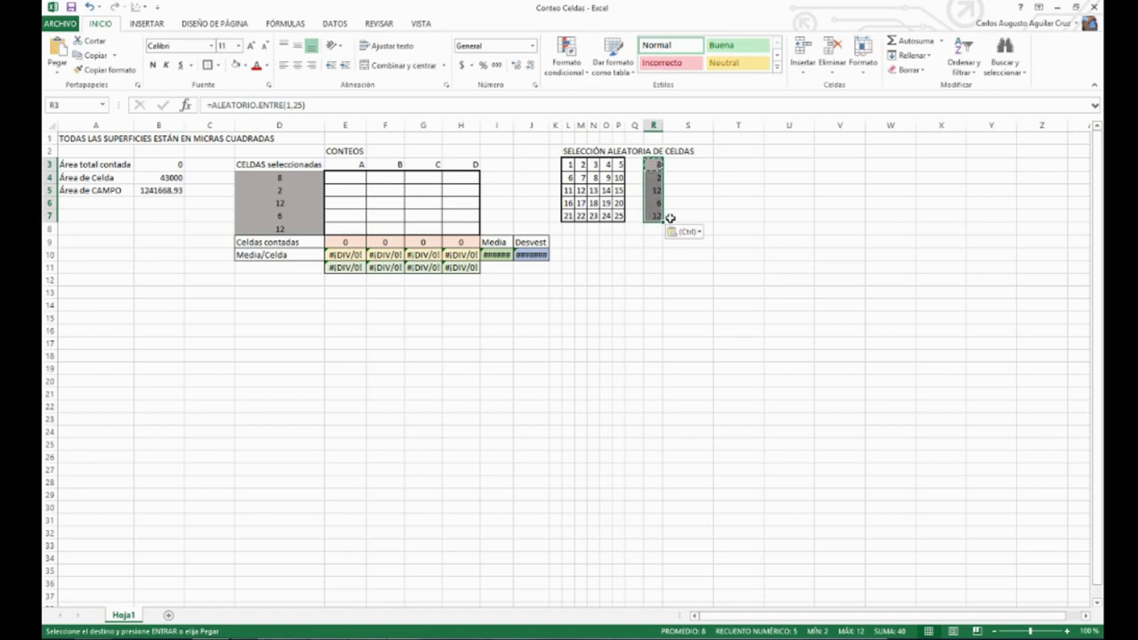
pyautogui.press('Return')
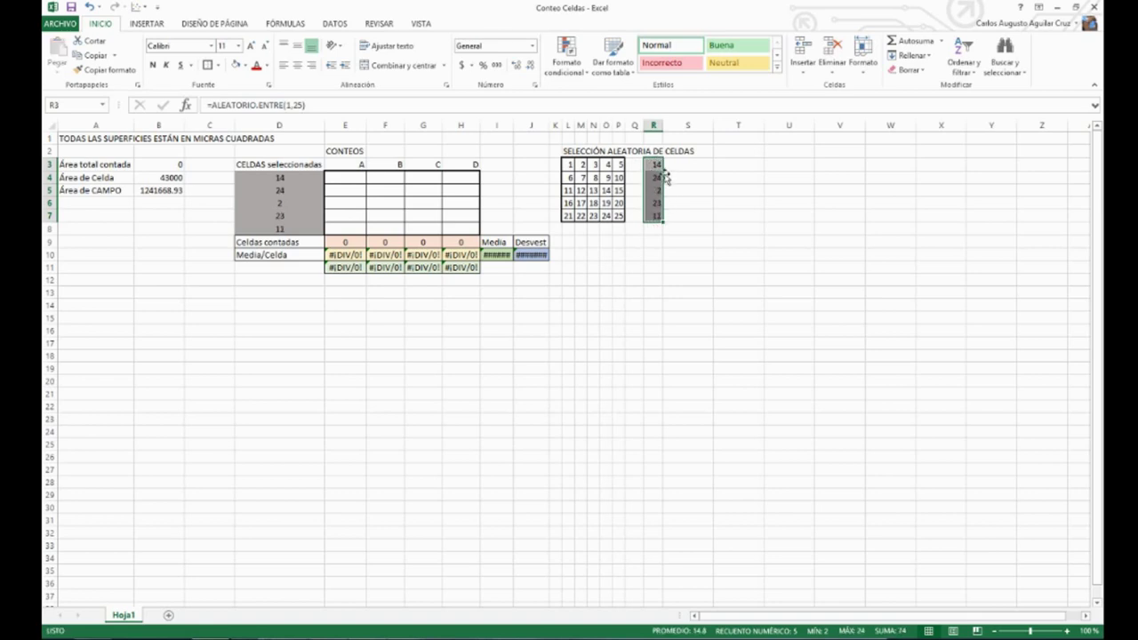
# Replace the random number formulas in R3:R7 with their fixed values.
pyautogui.hotkey('ctrl', 'c')
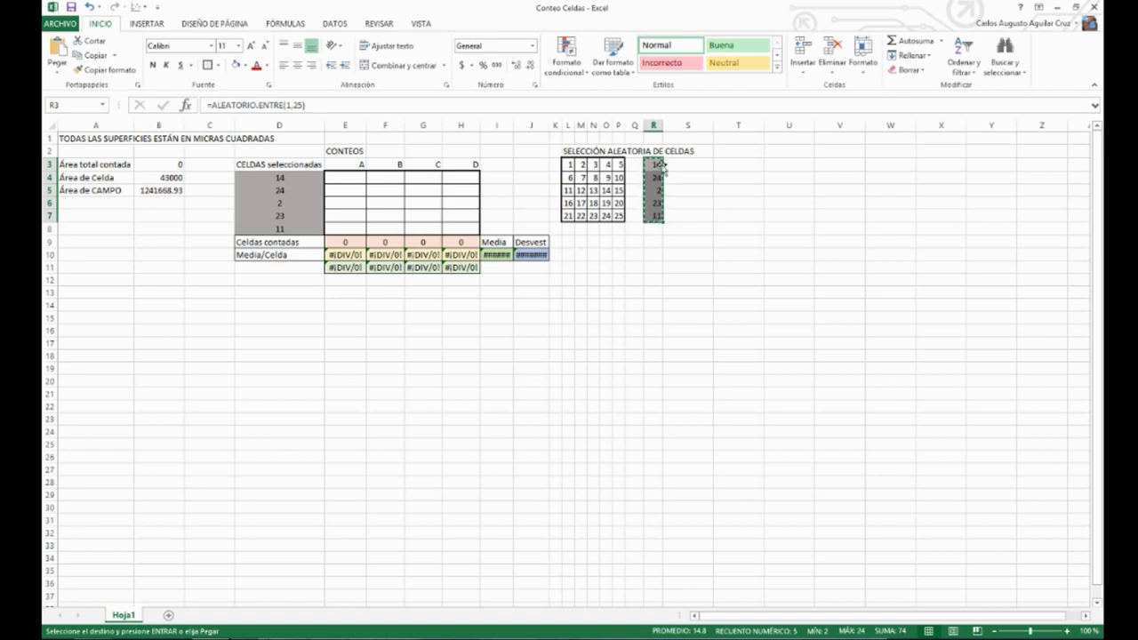
pyautogui.rightClick(651, 165)
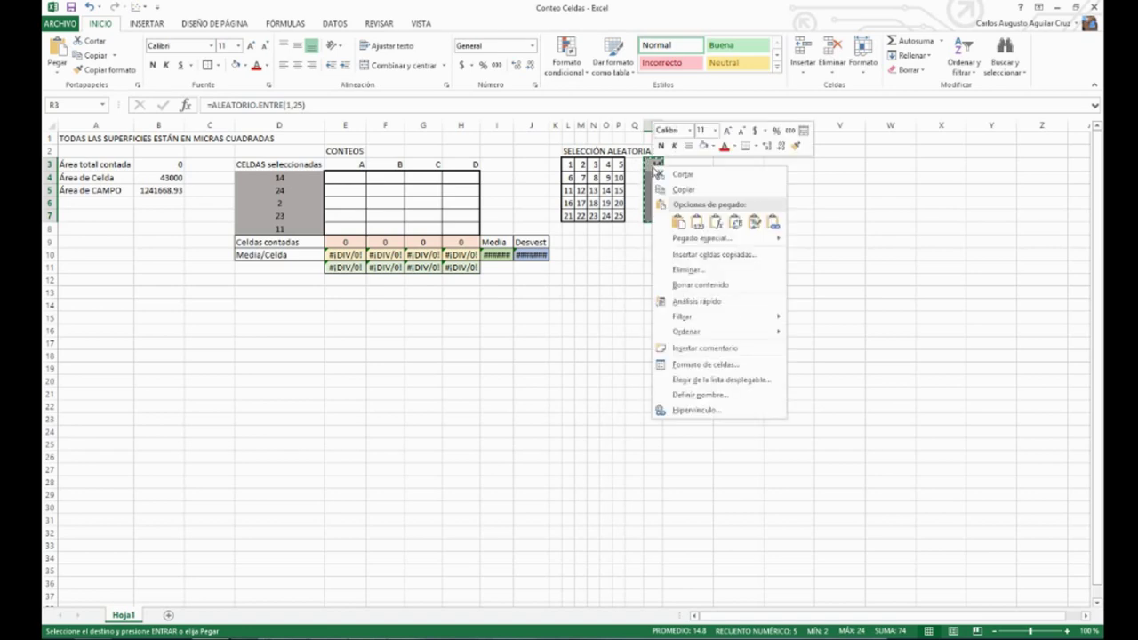
pyautogui.click(699, 223)
pyautogui.click(691, 218)
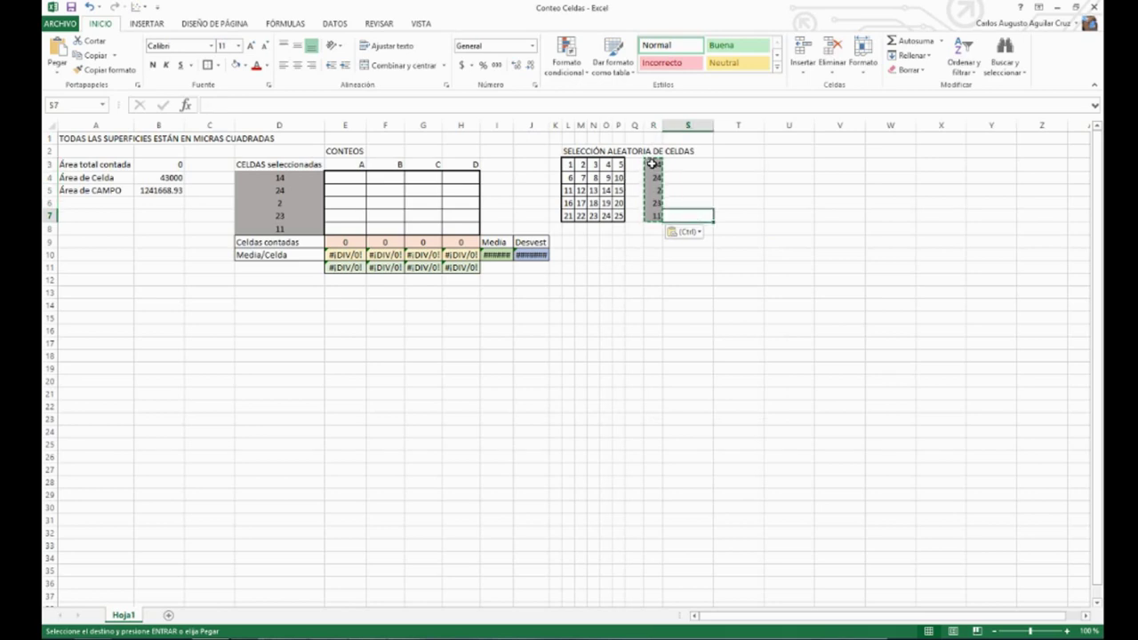
# Shade the cells numbered 14, 24, 2, 23 and 11 in the L3:P7 grid with a gray fill.
pyautogui.click(606, 192)
pyautogui.click(245, 67)
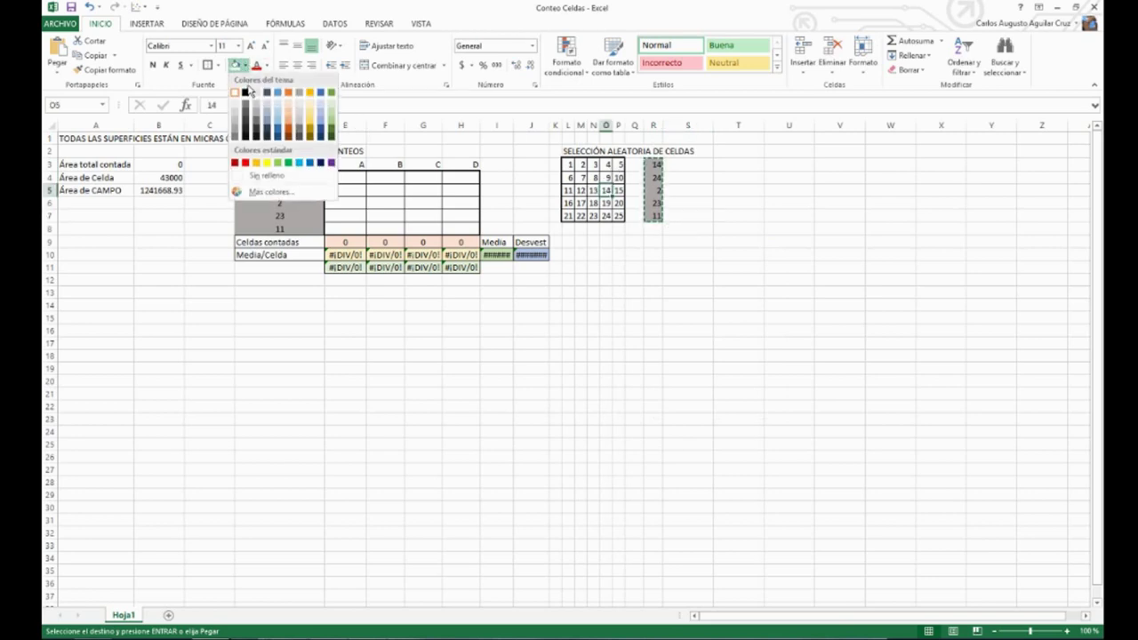
pyautogui.click(259, 116)
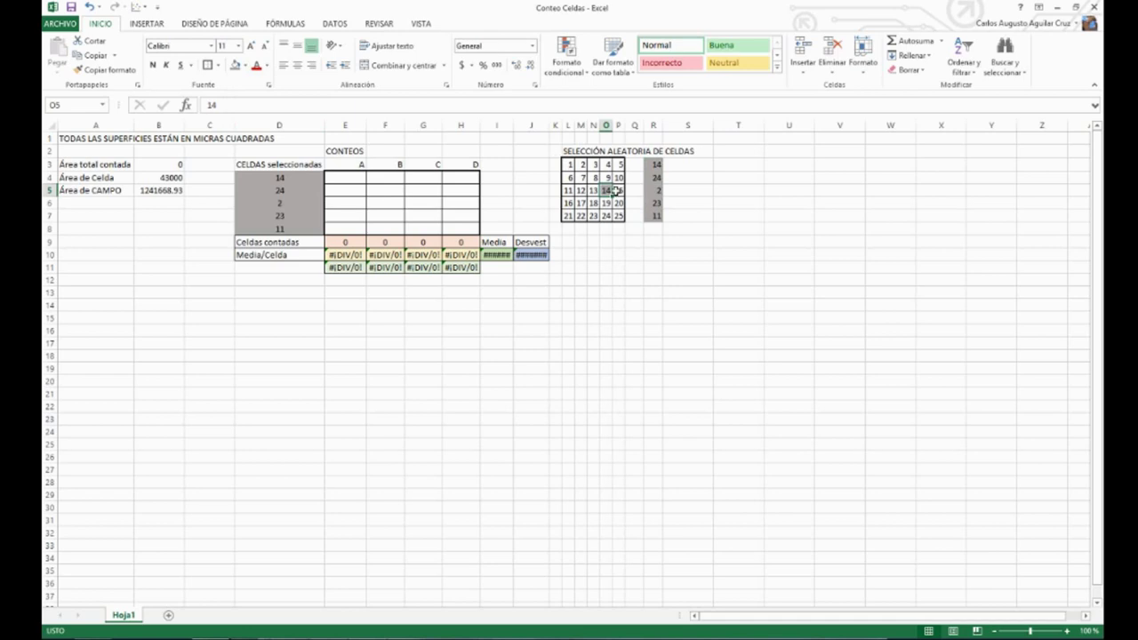
pyautogui.click(607, 216)
pyautogui.click(235, 65)
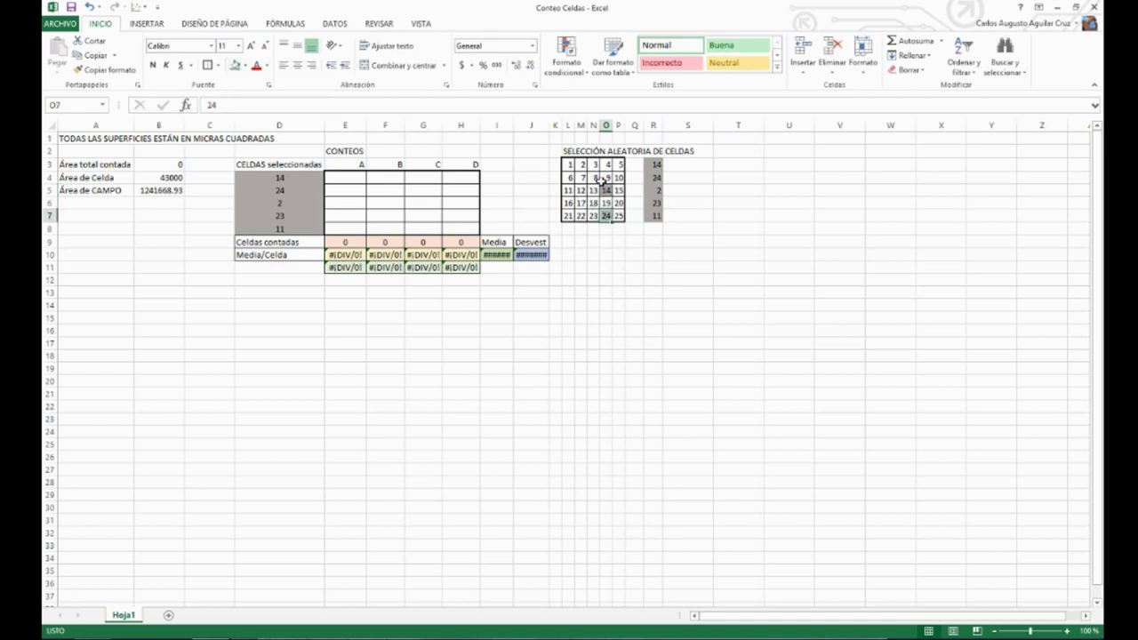
pyautogui.click(581, 165)
pyautogui.click(235, 66)
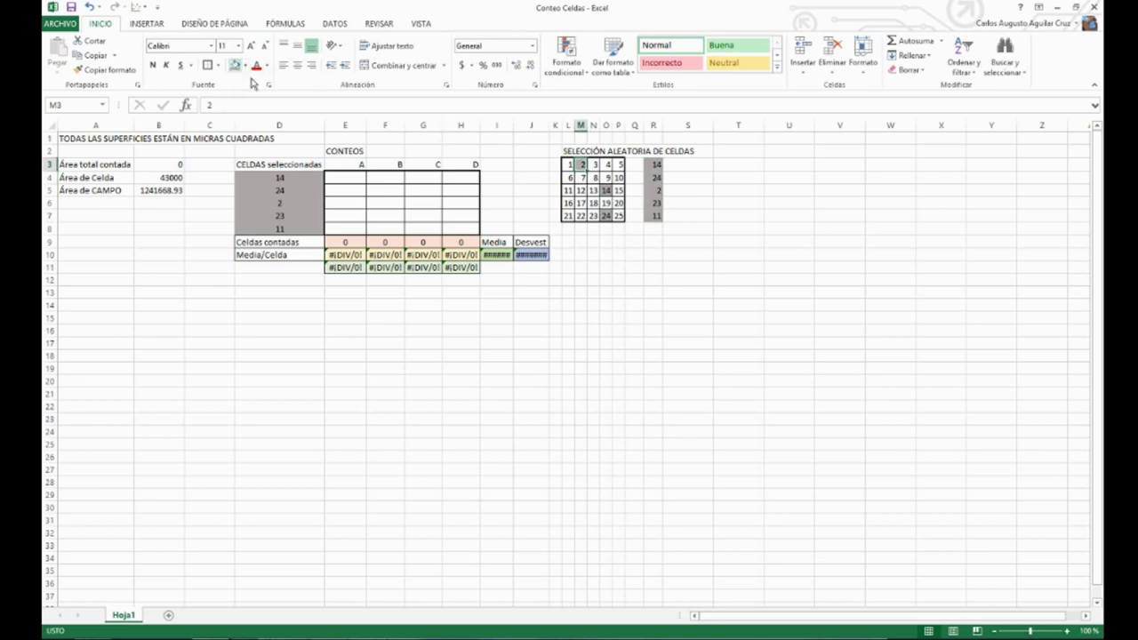
pyautogui.click(594, 216)
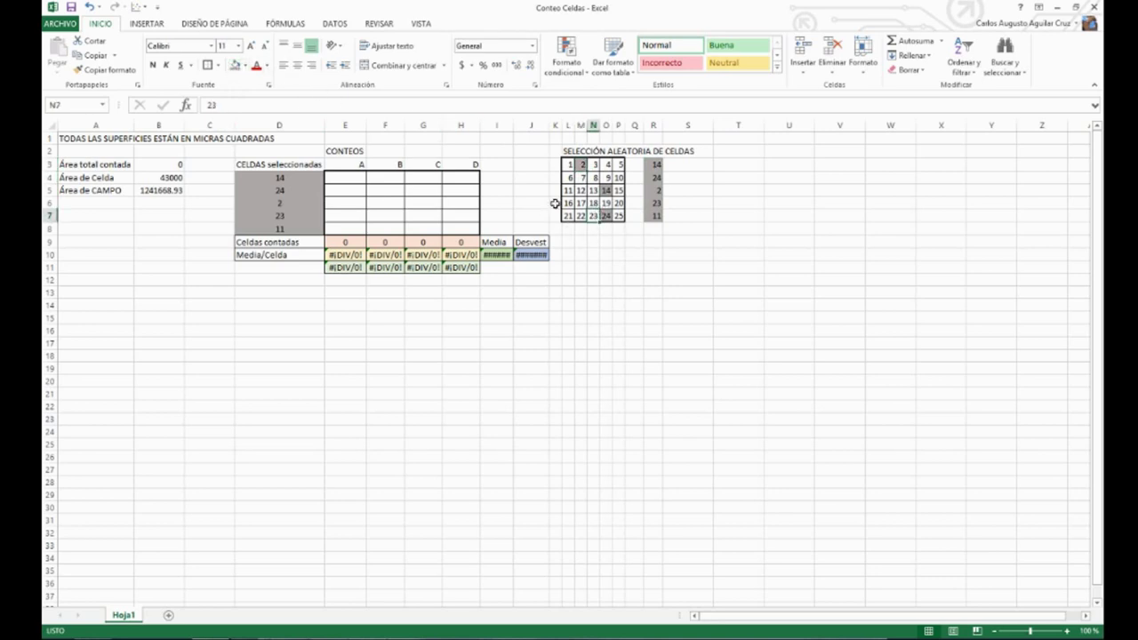
pyautogui.click(234, 65)
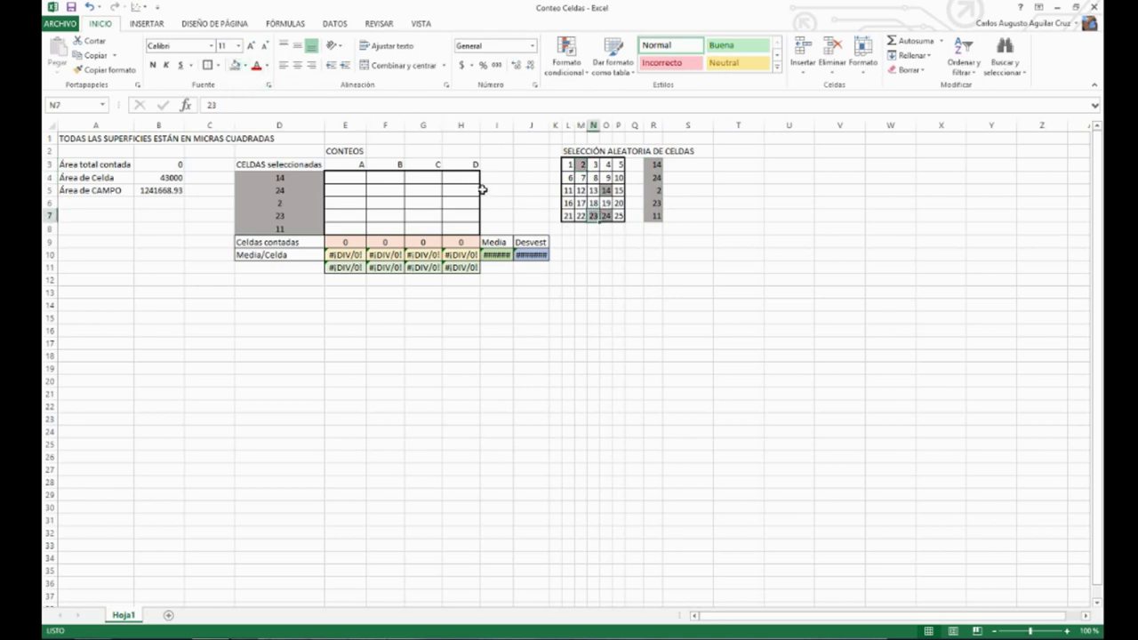
pyautogui.click(569, 190)
pyautogui.click(235, 66)
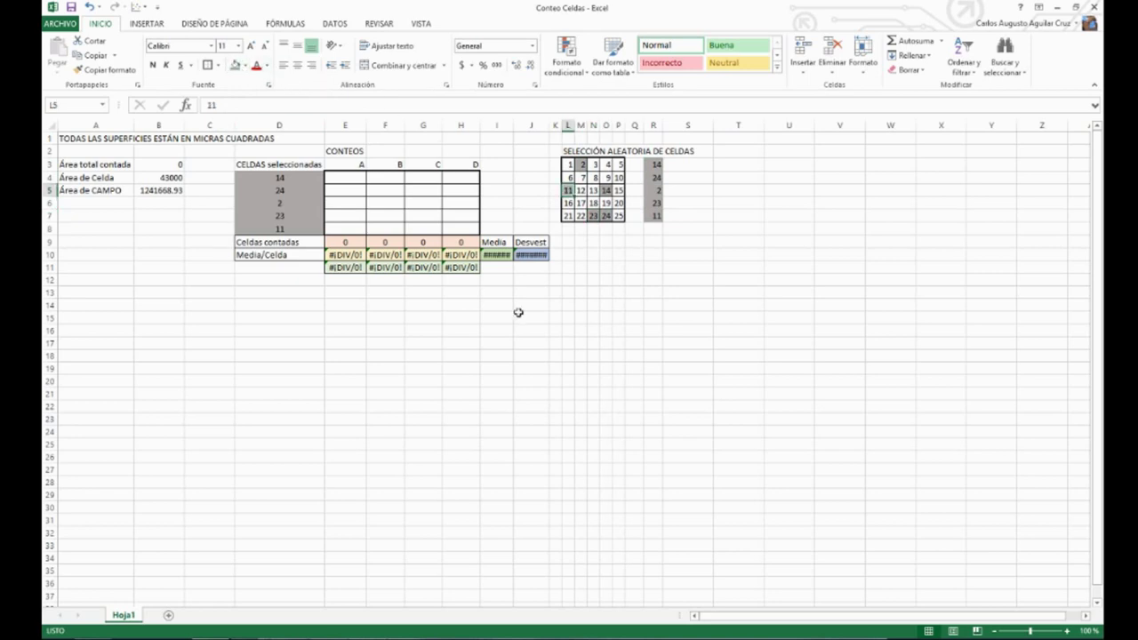
pyautogui.click(518, 316)
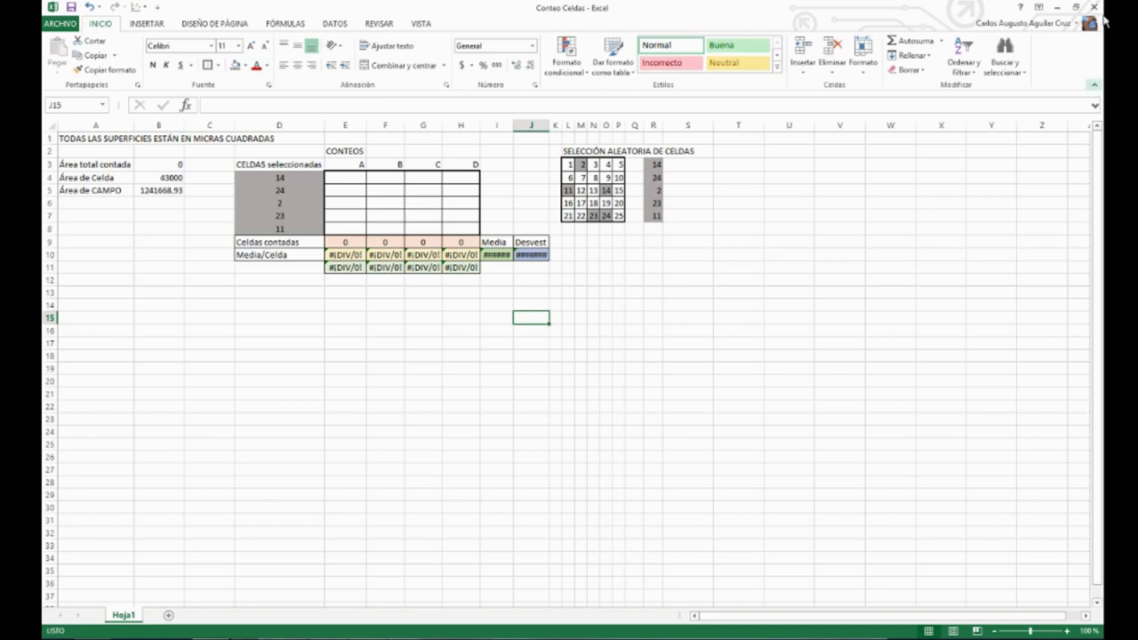
# Bring the bone marrow image window in front of the Excel sheet and compare its grid with the shaded squares.
pyautogui.click(1061, 6)
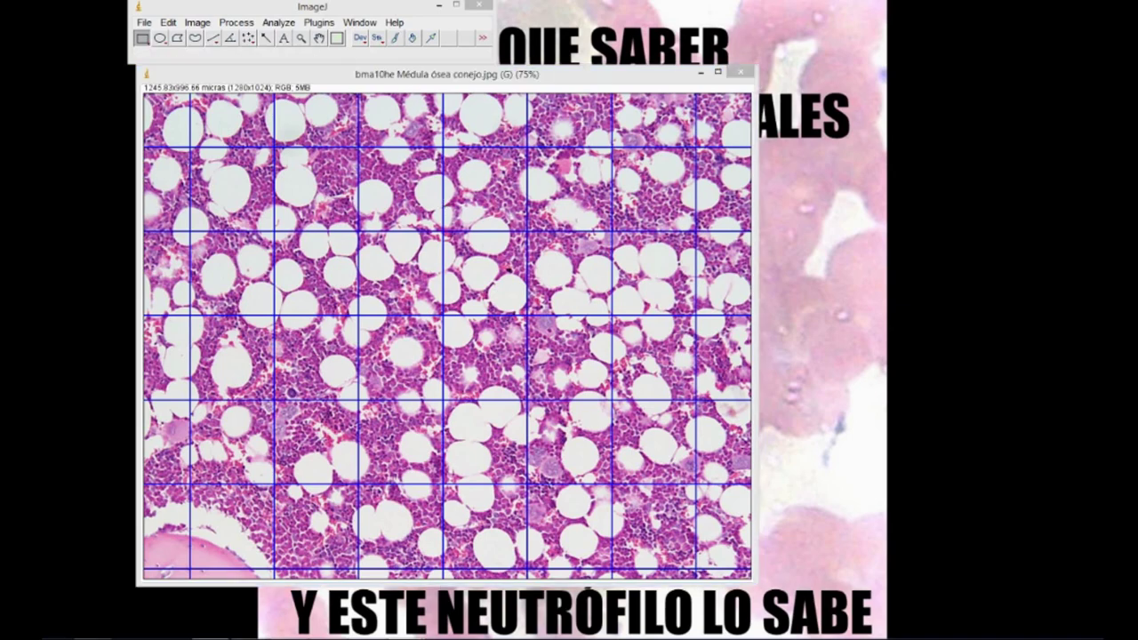
pyautogui.click(210, 638)
pyautogui.moveTo(407, 638)
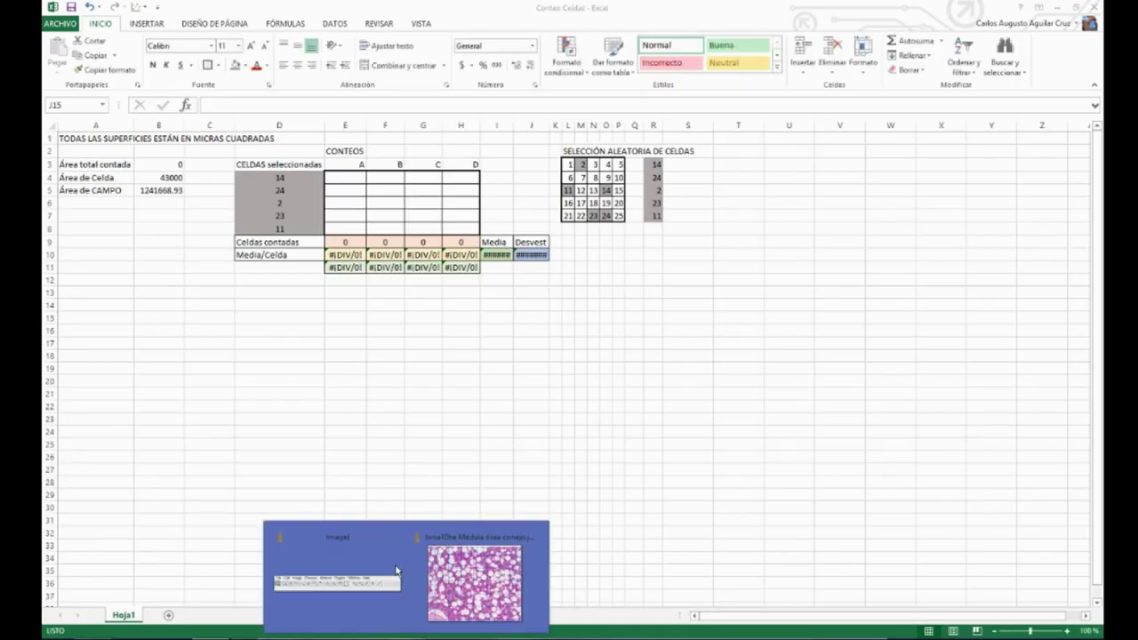
pyautogui.click(475, 576)
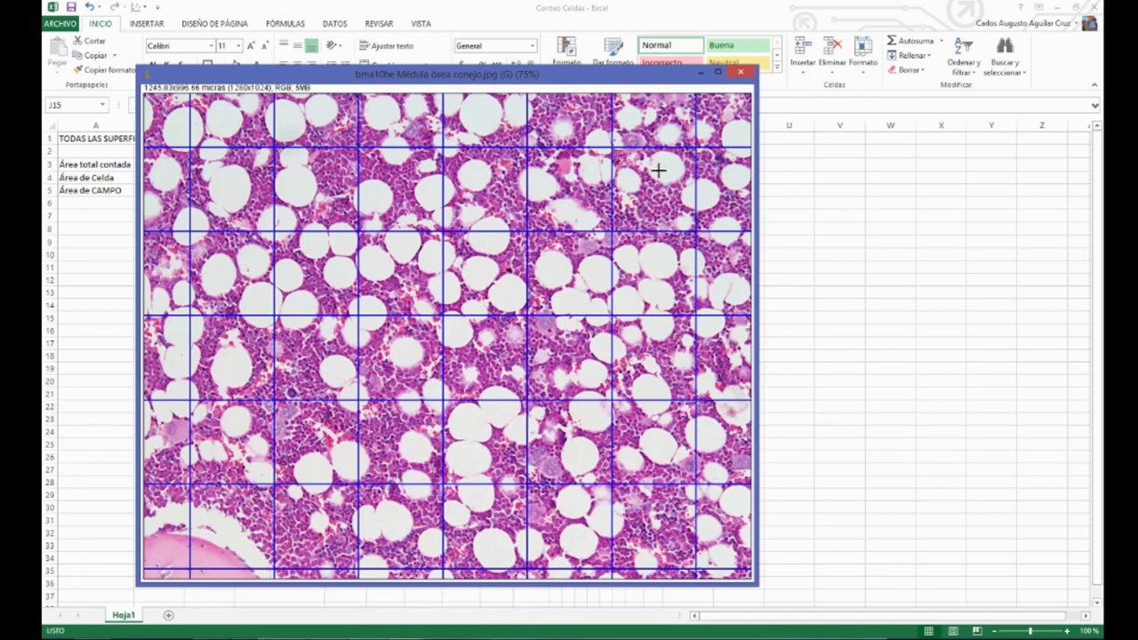
pyautogui.moveTo(559, 83); pyautogui.dragTo(600, 253)
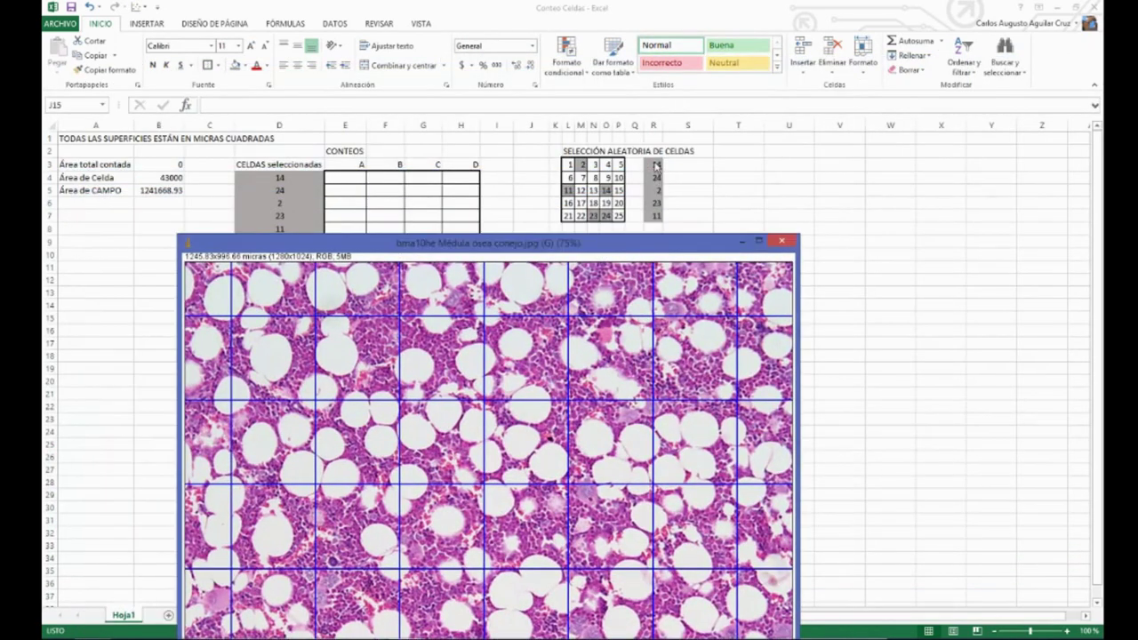
pyautogui.moveTo(657, 239); pyautogui.dragTo(650, 67)
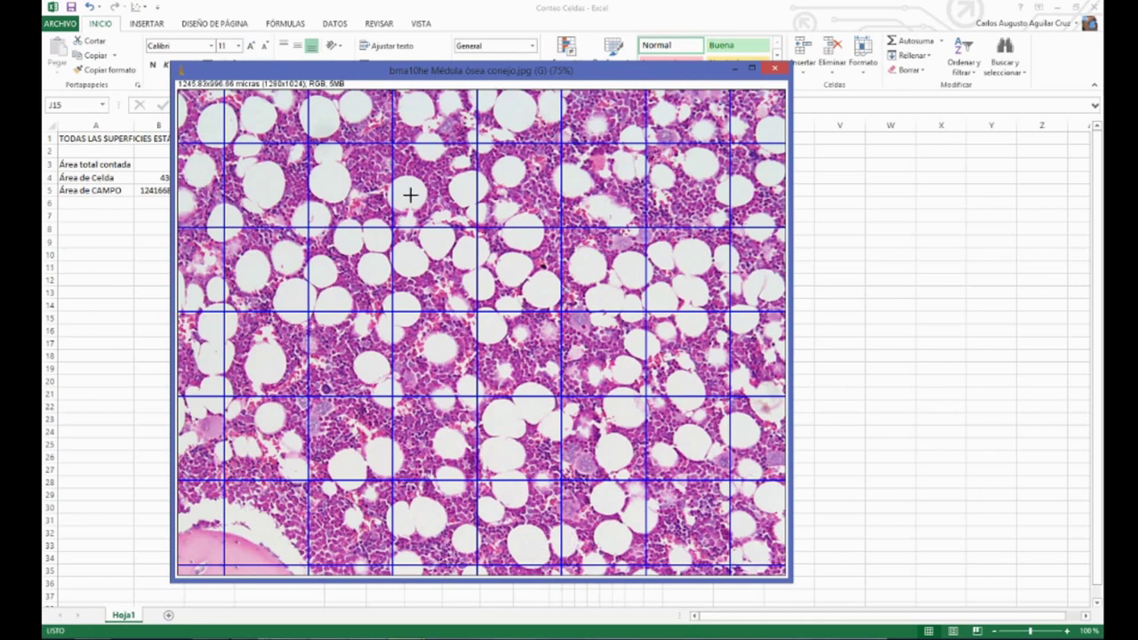
# Outline each of the four borders of the third full square in the first full grid row with thin rectangular selections.
pyautogui.moveTo(406, 635)
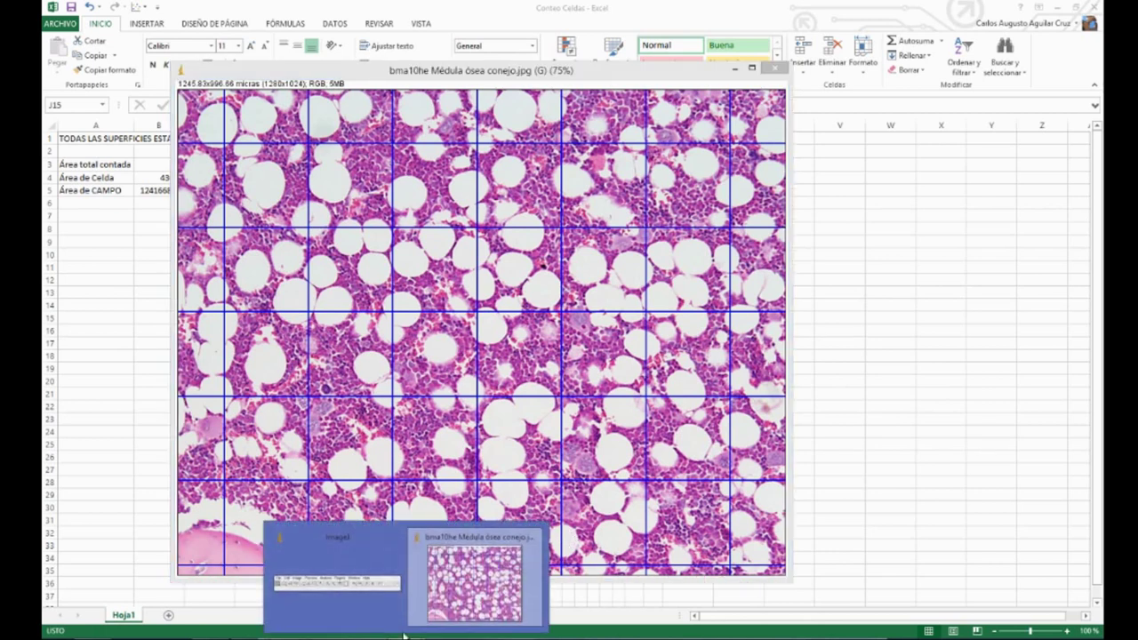
pyautogui.click(340, 567)
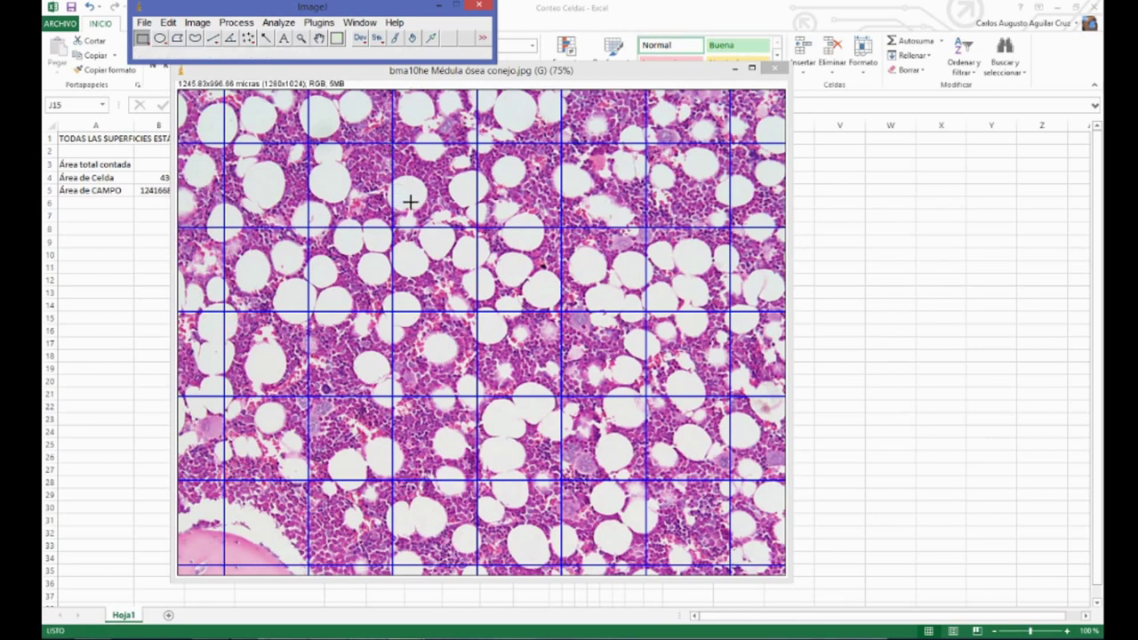
pyautogui.moveTo(385, 140); pyautogui.dragTo(392, 224)
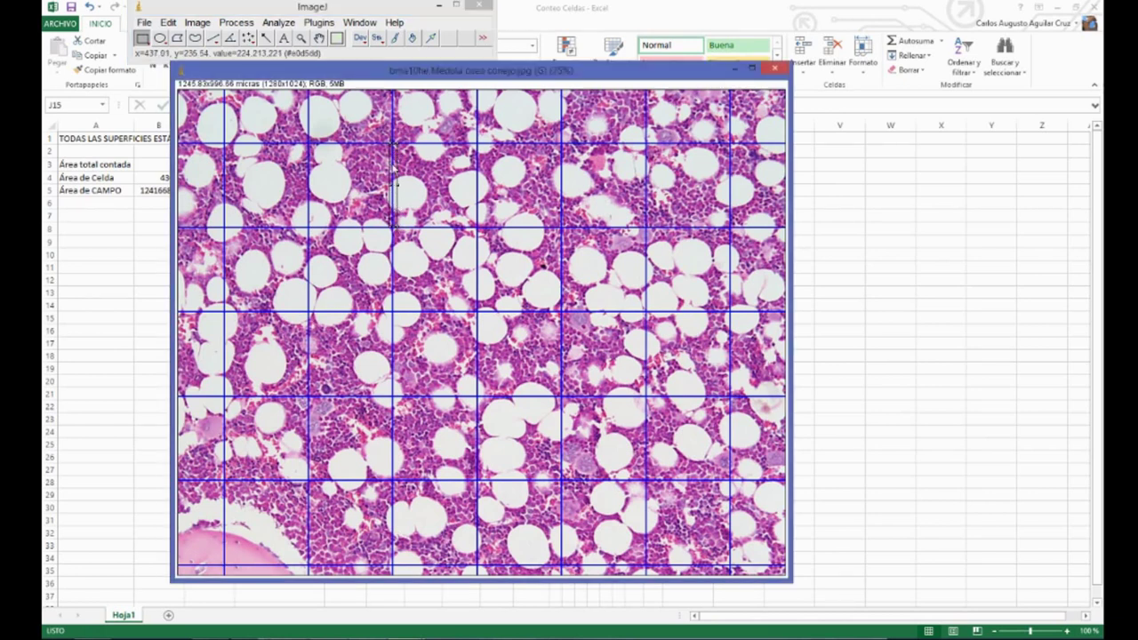
pyautogui.moveTo(464, 147); pyautogui.dragTo(485, 225)
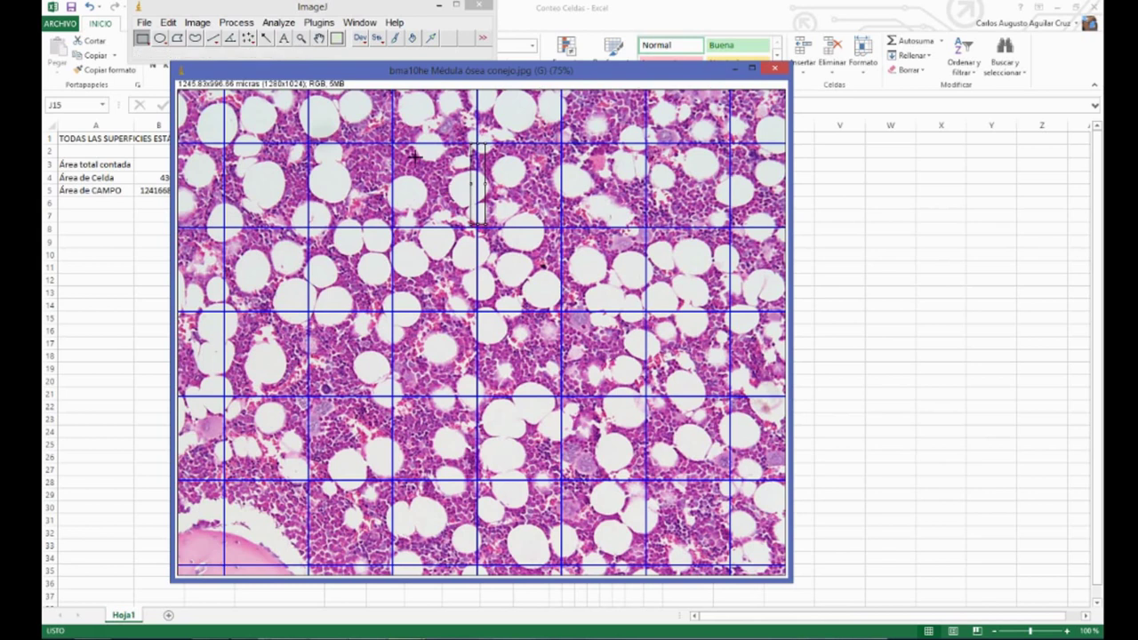
pyautogui.moveTo(391, 139); pyautogui.dragTo(478, 152)
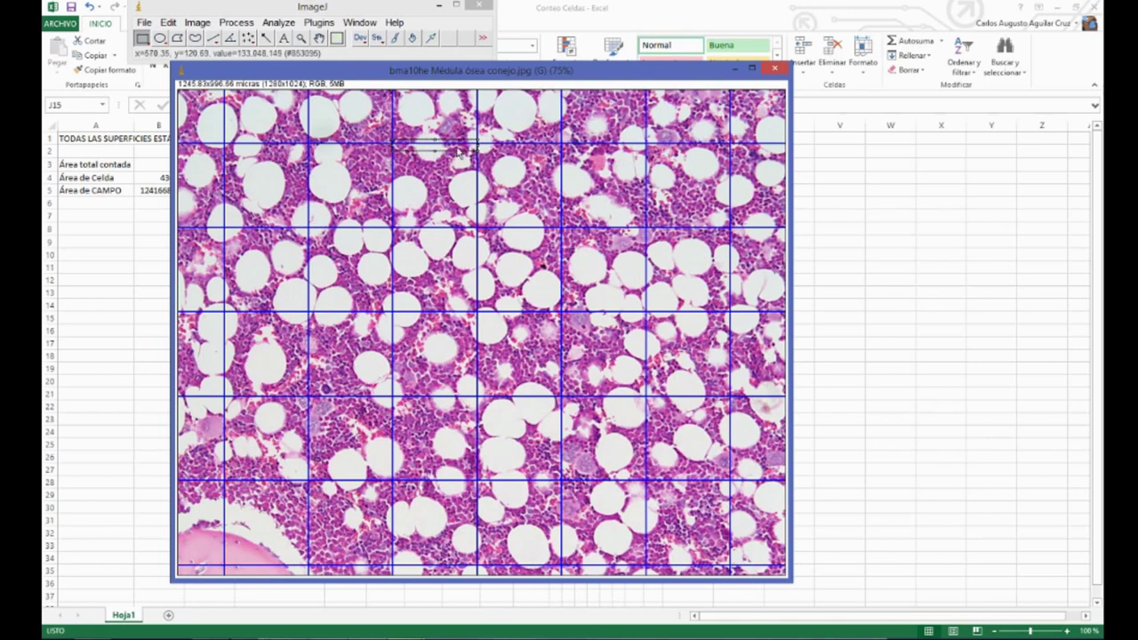
pyautogui.moveTo(392, 220); pyautogui.dragTo(478, 233)
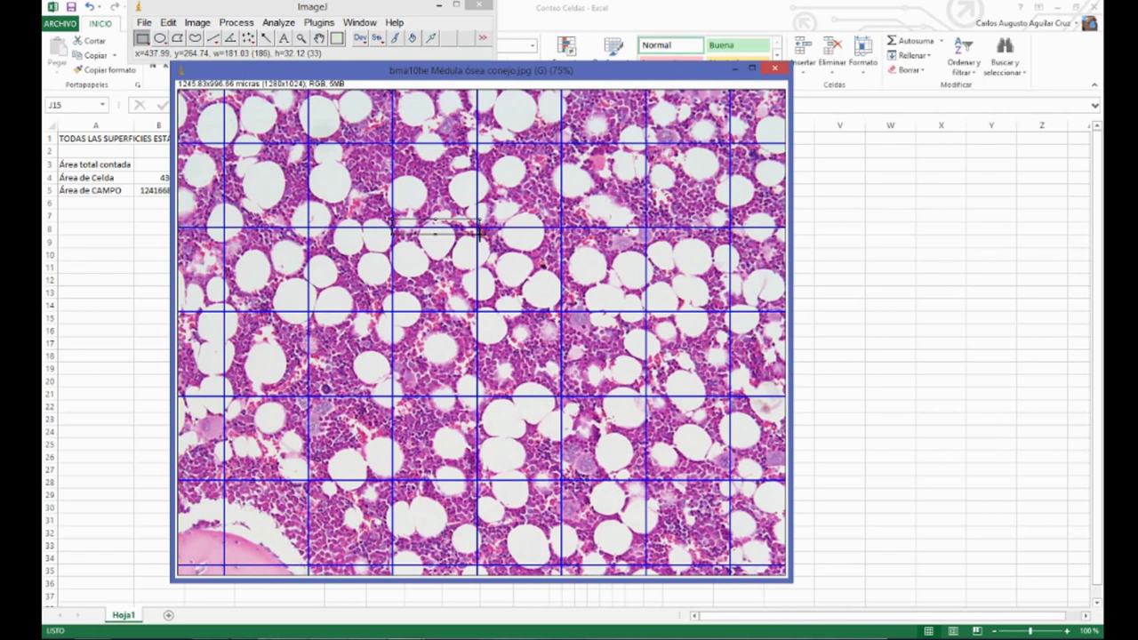
# Outline the left and bottom borders of the third square in the third full grid row with thin rectangular selections.
pyautogui.click(388, 311)
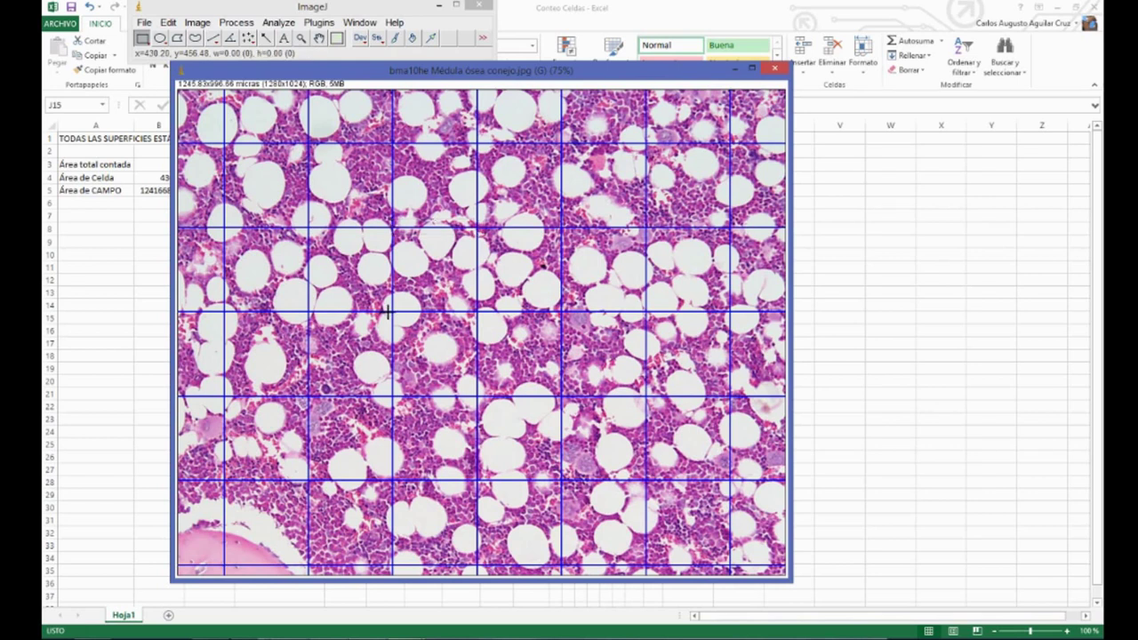
pyautogui.moveTo(388, 311); pyautogui.dragTo(402, 397)
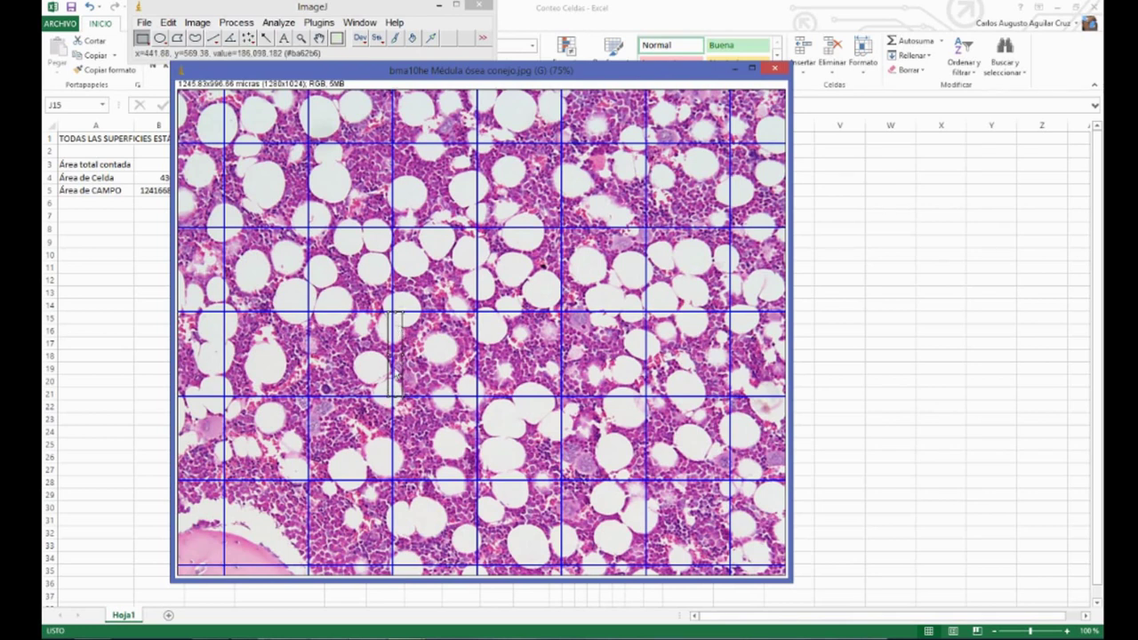
pyautogui.moveTo(476, 392); pyautogui.dragTo(391, 311)
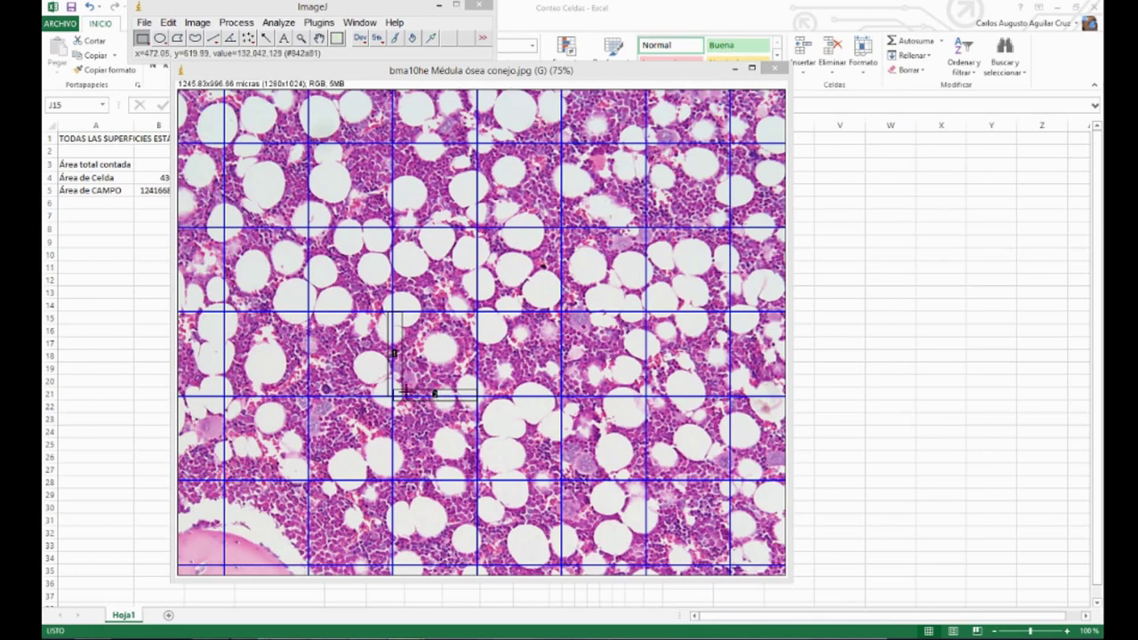
# Mark example cells in and around two squares of the third full grid row with the Multi-point tool, and clear the points.
pyautogui.click(248, 38)
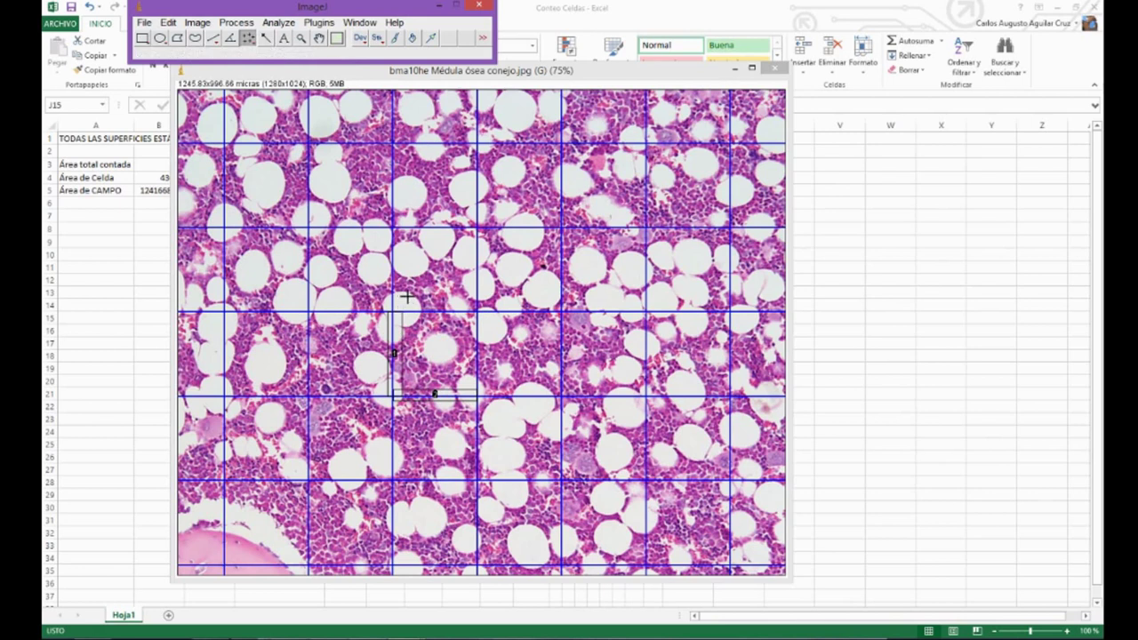
pyautogui.click(384, 324)
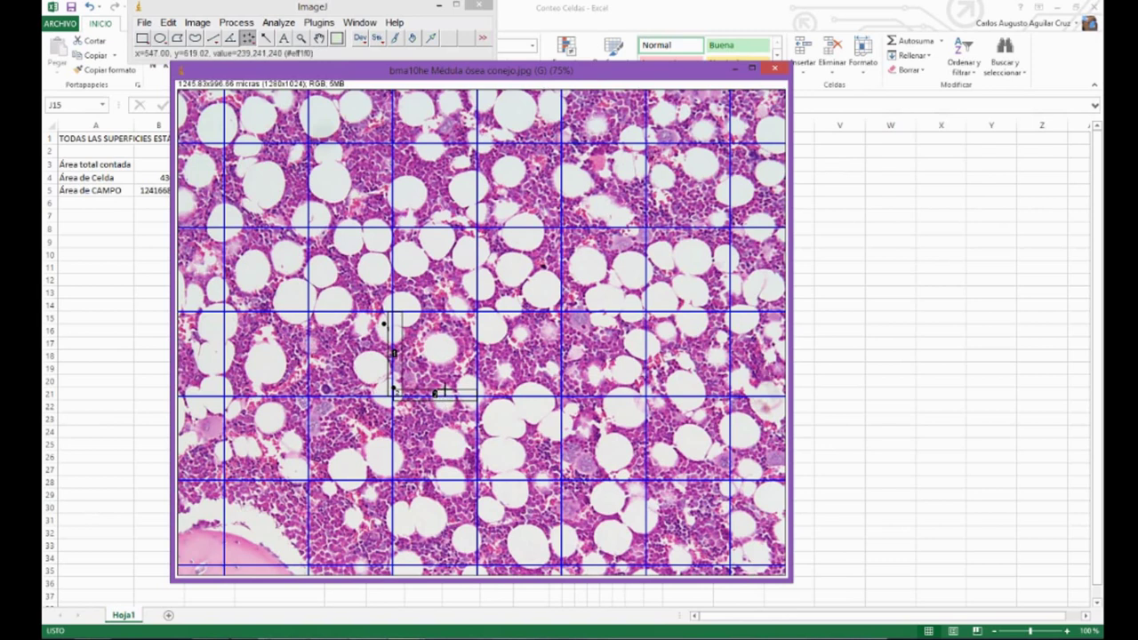
pyautogui.click(429, 352)
pyautogui.click(435, 357)
pyautogui.click(619, 373)
pyautogui.click(623, 391)
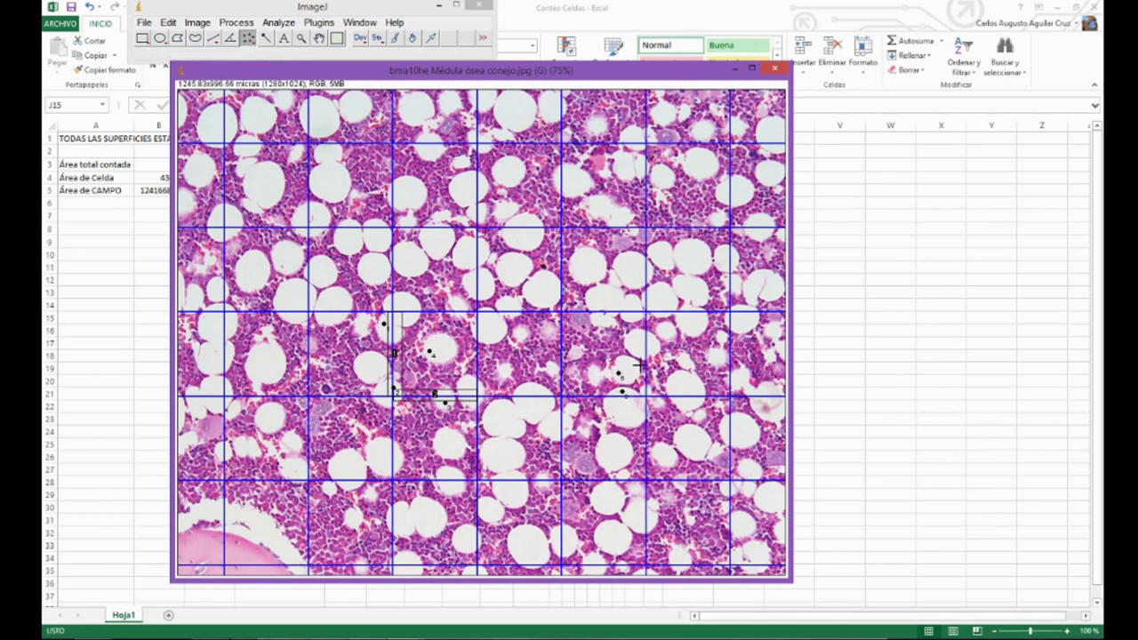
pyautogui.click(597, 319)
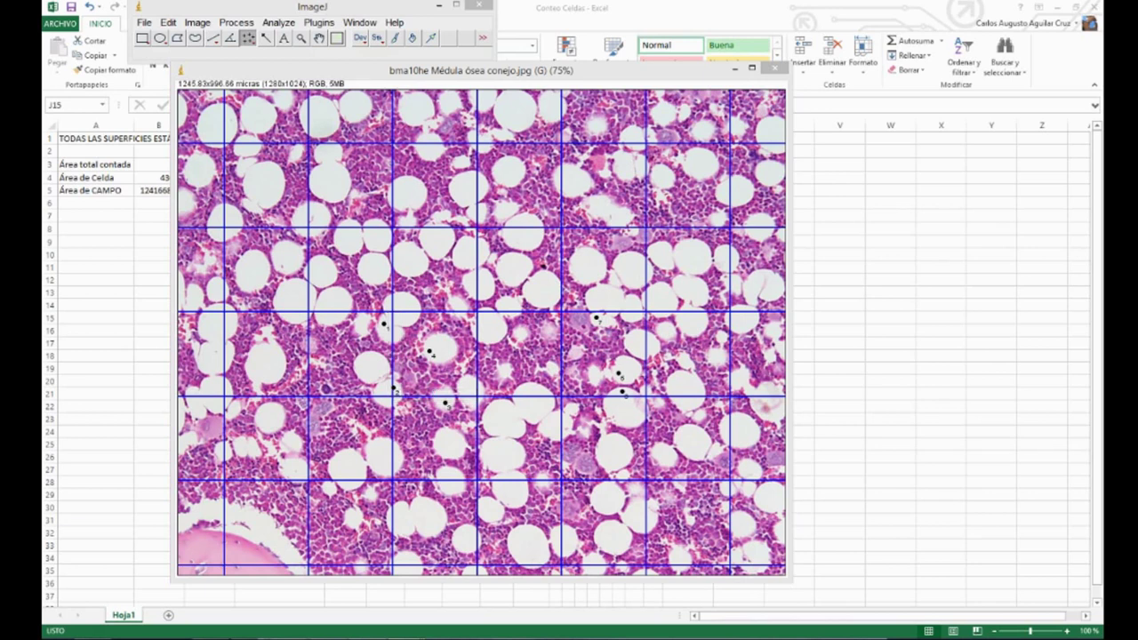
pyautogui.click(213, 37)
pyautogui.click(376, 270)
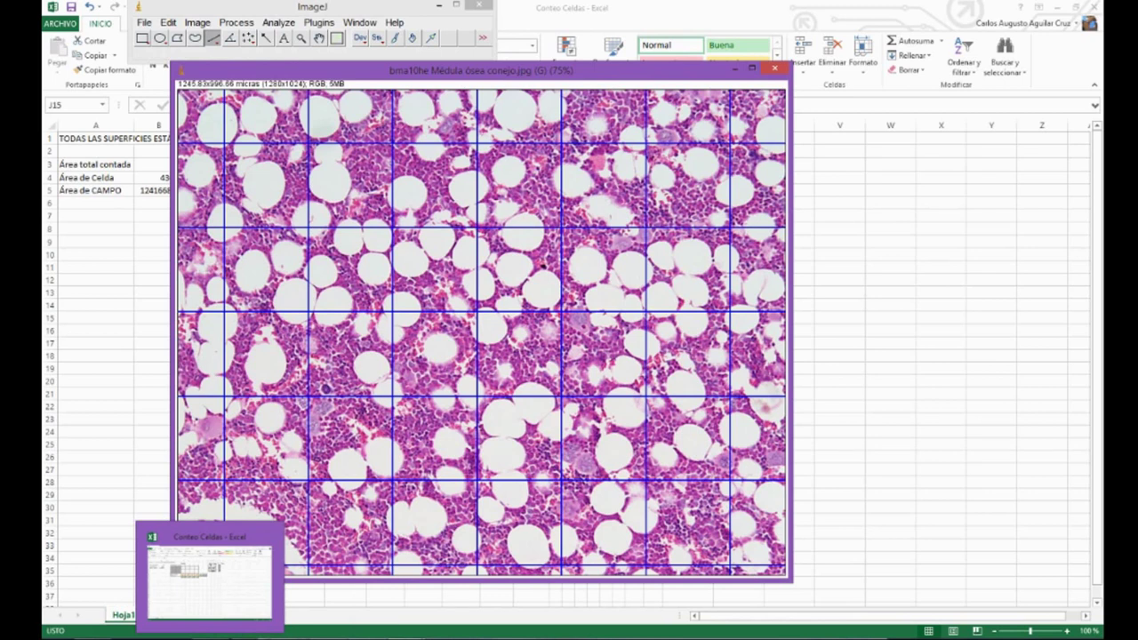
# Check the Excel sheet, bring the image and ImageJ toolbar back in front, and open the Grid settings.
pyautogui.click(210, 636)
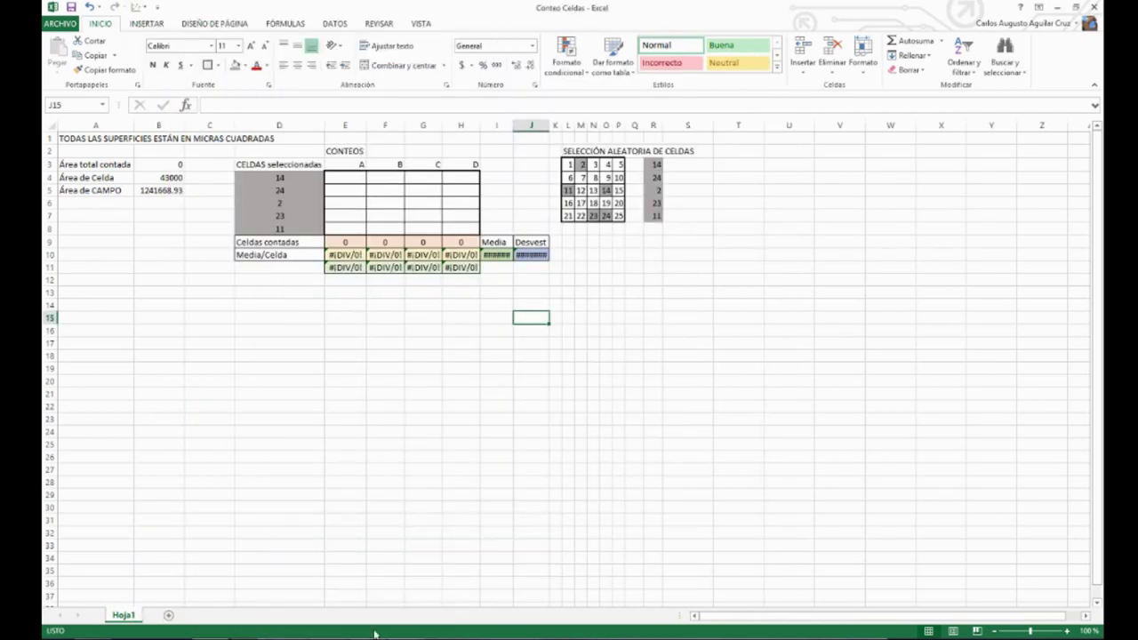
pyautogui.moveTo(374, 635)
pyautogui.click(446, 596)
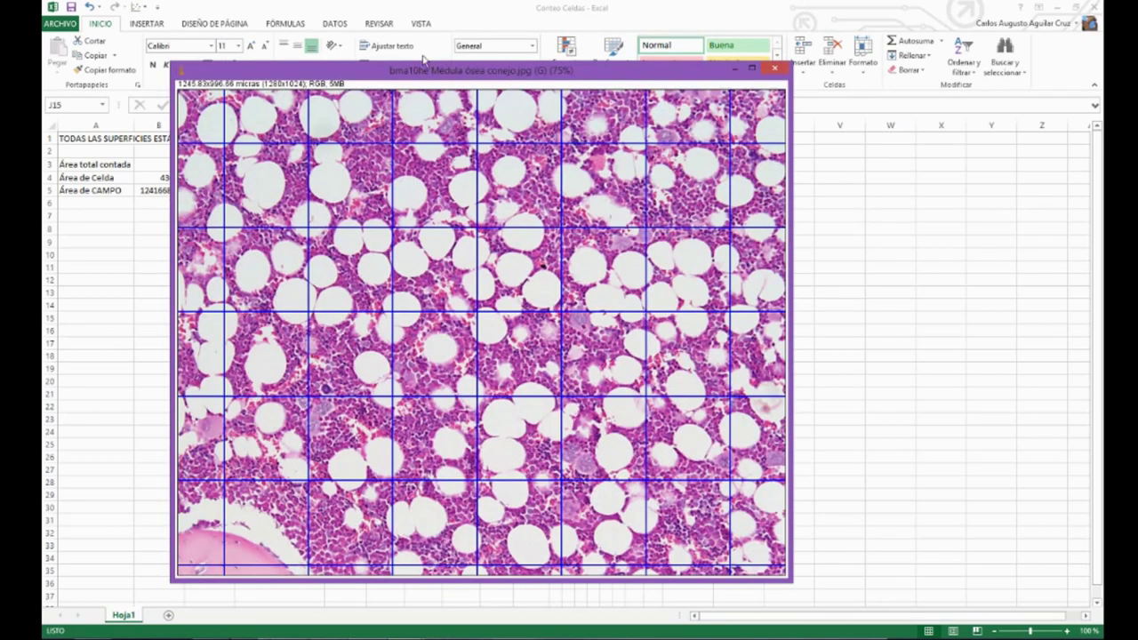
pyautogui.click(378, 534)
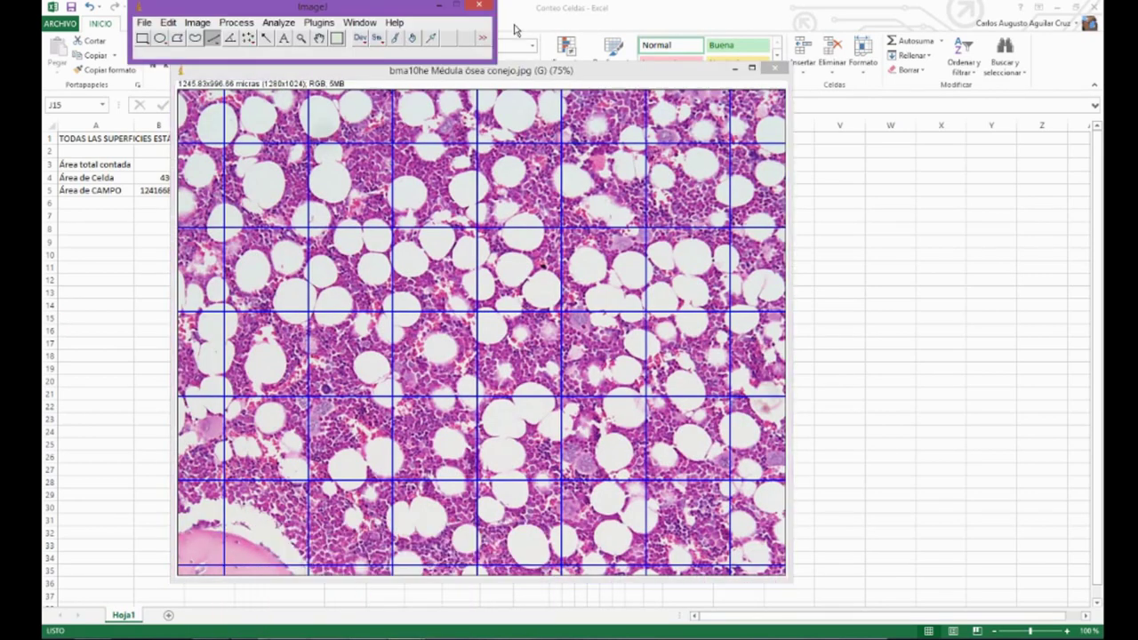
pyautogui.click(320, 24)
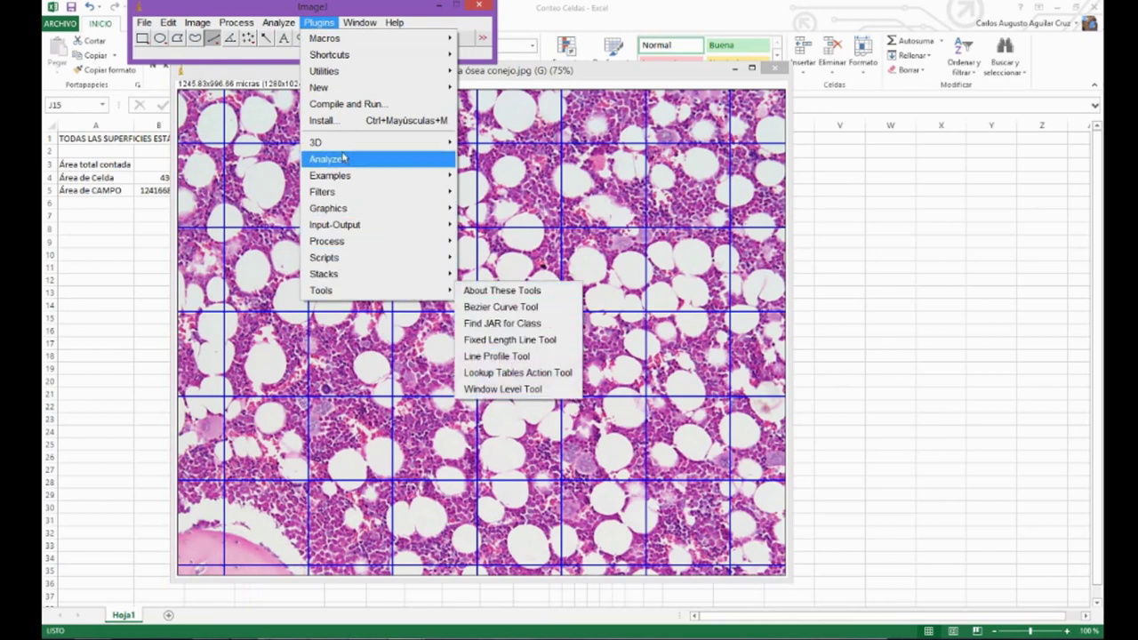
pyautogui.click(278, 22)
pyautogui.moveTo(364, 258)
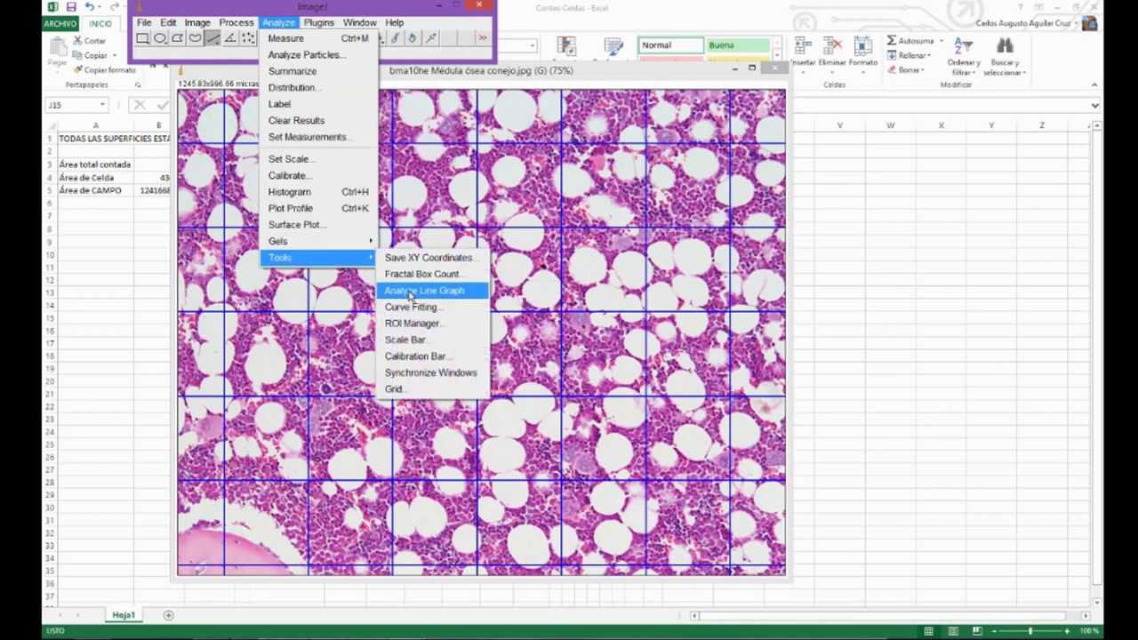
pyautogui.click(394, 389)
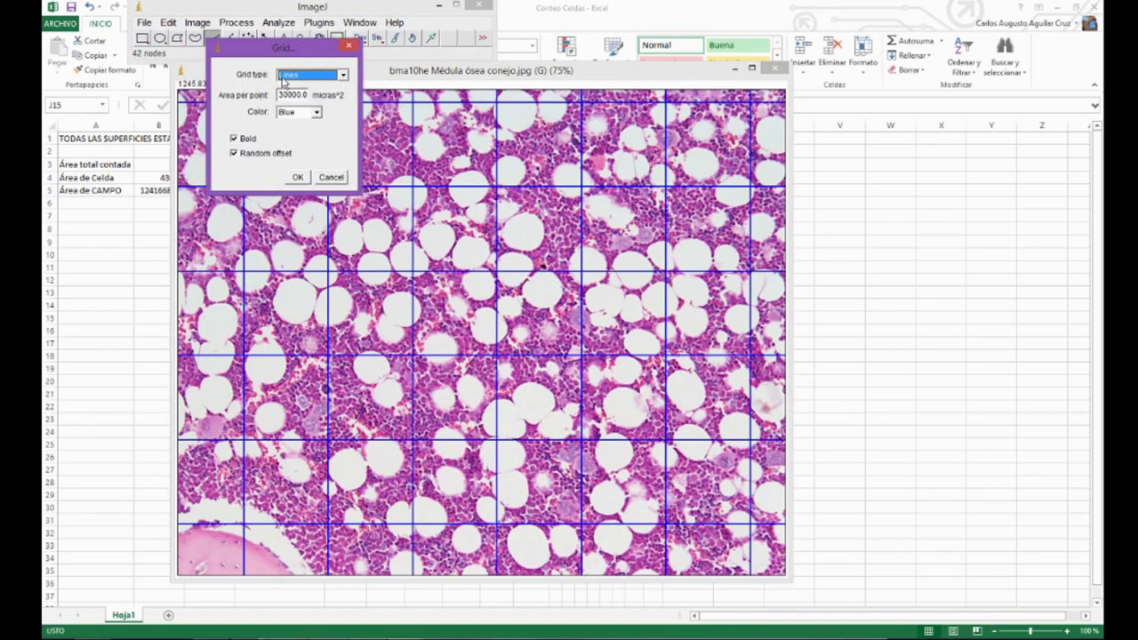
# Check the grid's area per point and set Área de Celda in the Excel sheet to 30000.
pyautogui.moveTo(279, 94); pyautogui.dragTo(295, 96)
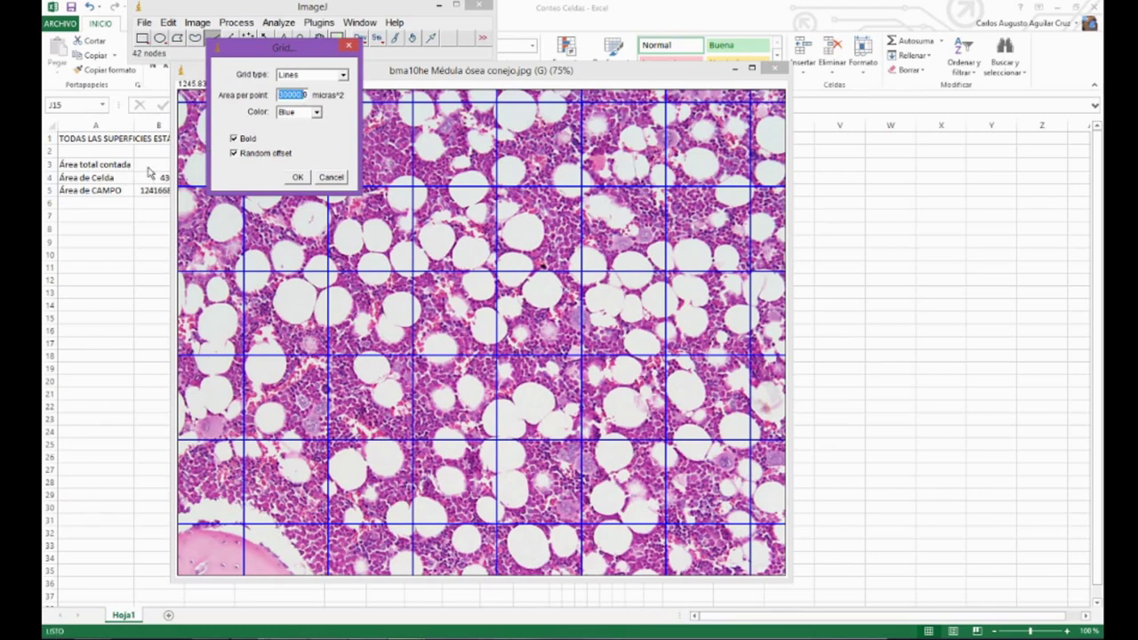
pyautogui.hotkey('alt', 'Tab')
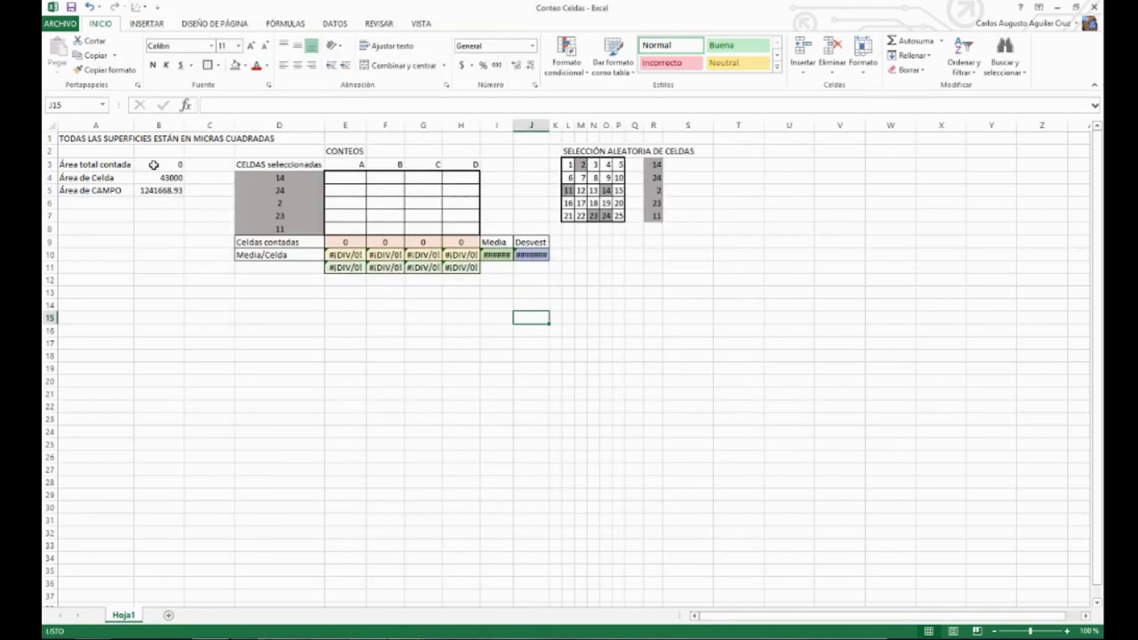
pyautogui.click(154, 164)
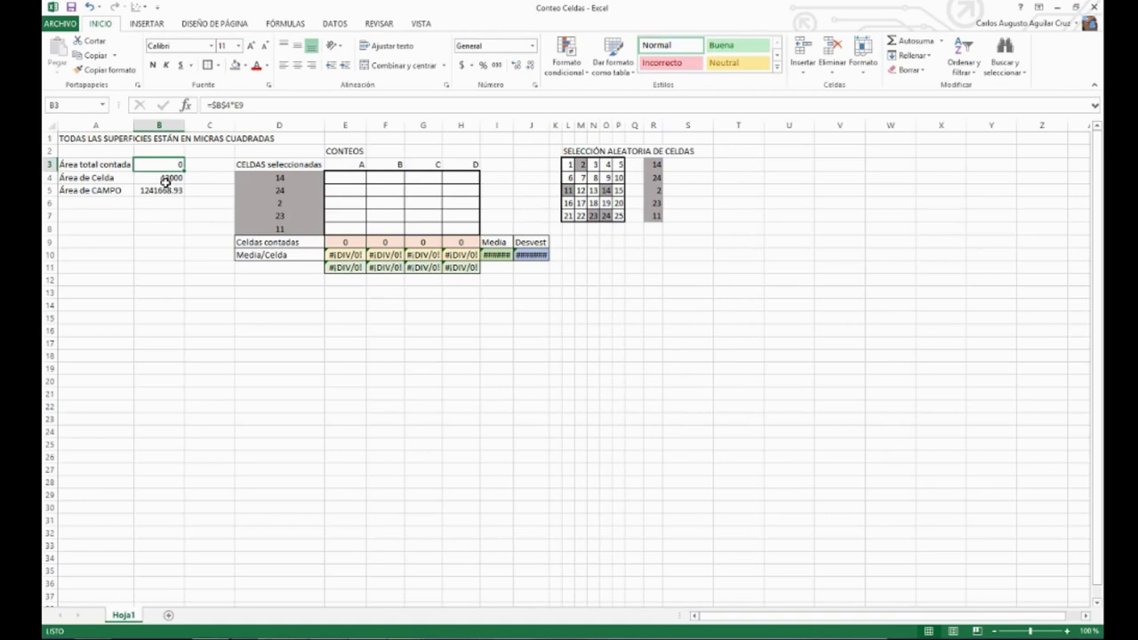
pyautogui.click(166, 178)
pyautogui.write('3000')
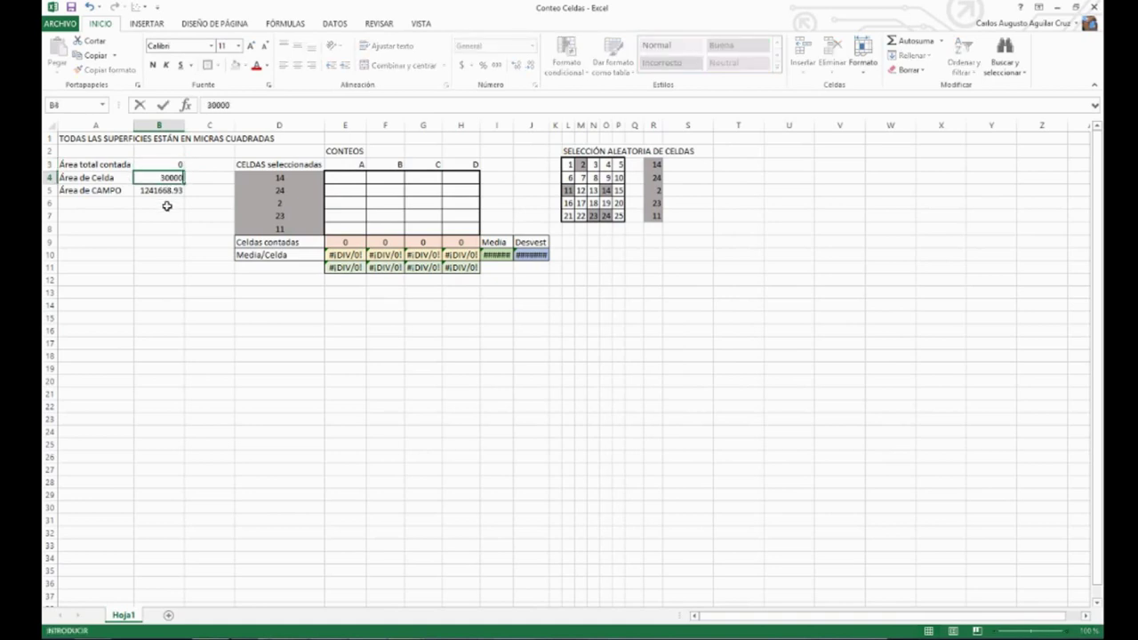
pyautogui.write('0')
pyautogui.press('Return')
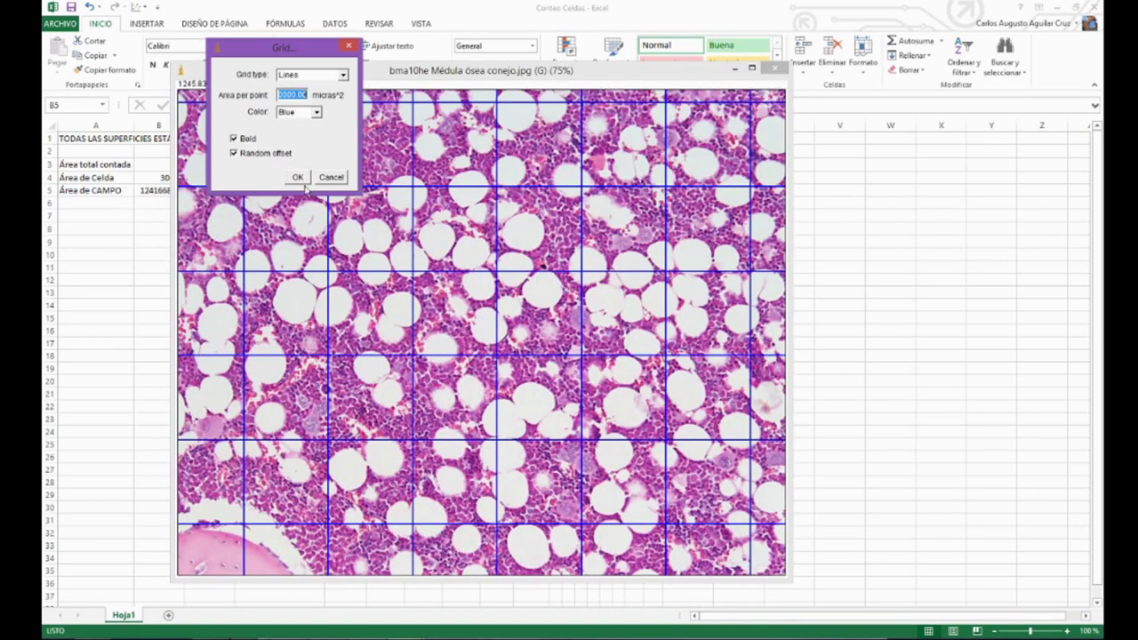
# Apply the blue line grid to the image and check the Área de CAMPO value in the Excel sheet.
pyautogui.click(302, 180)
pyautogui.moveTo(209, 75); pyautogui.dragTo(268, 80)
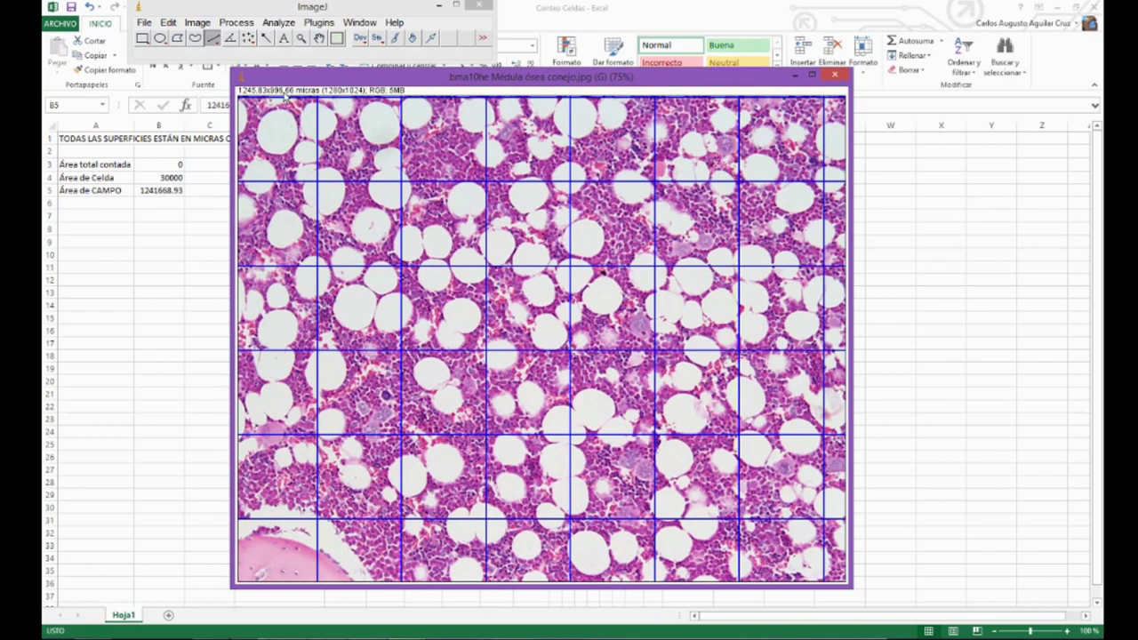
pyautogui.click(167, 191)
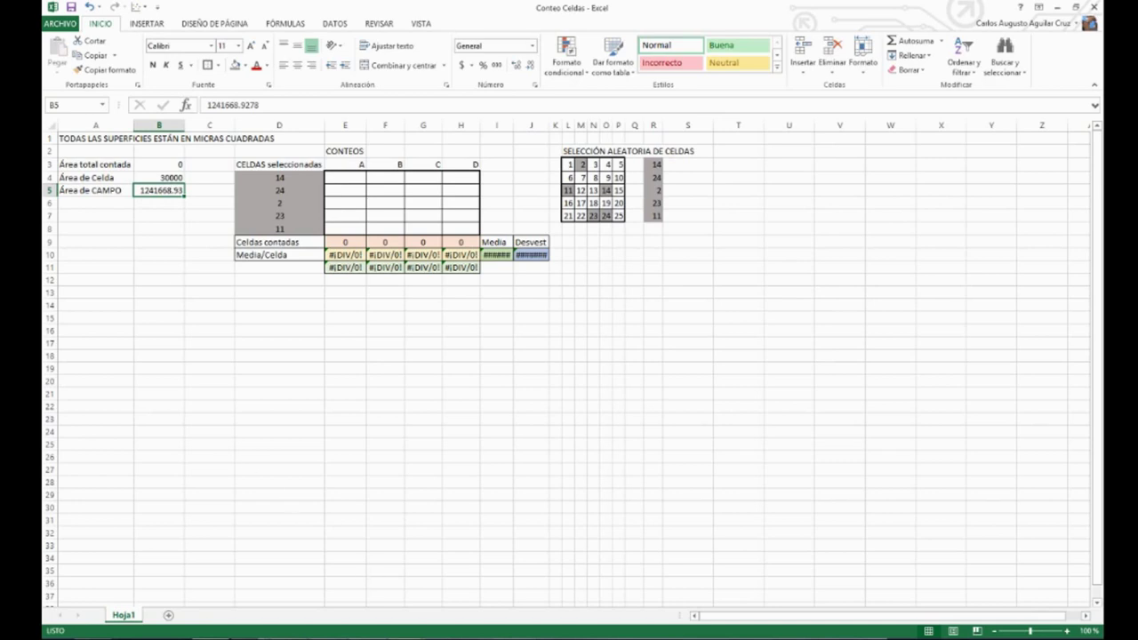
pyautogui.click(481, 570)
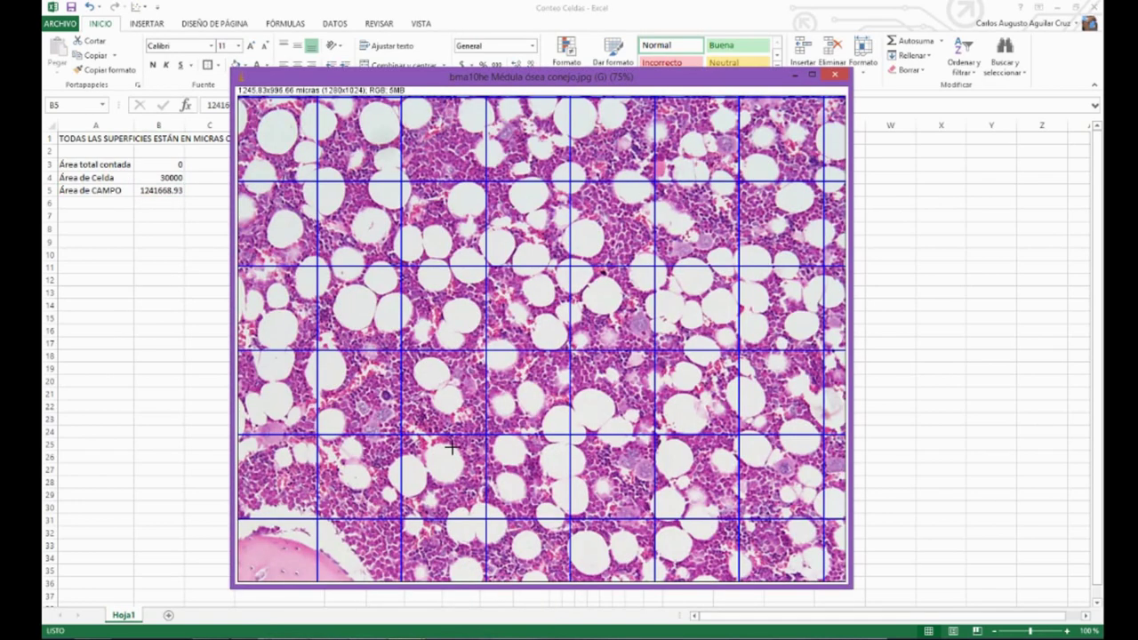
# Position the image window over the Excel sheet so the area values and selected square numbers stay readable beside it.
pyautogui.moveTo(454, 86); pyautogui.dragTo(608, 86)
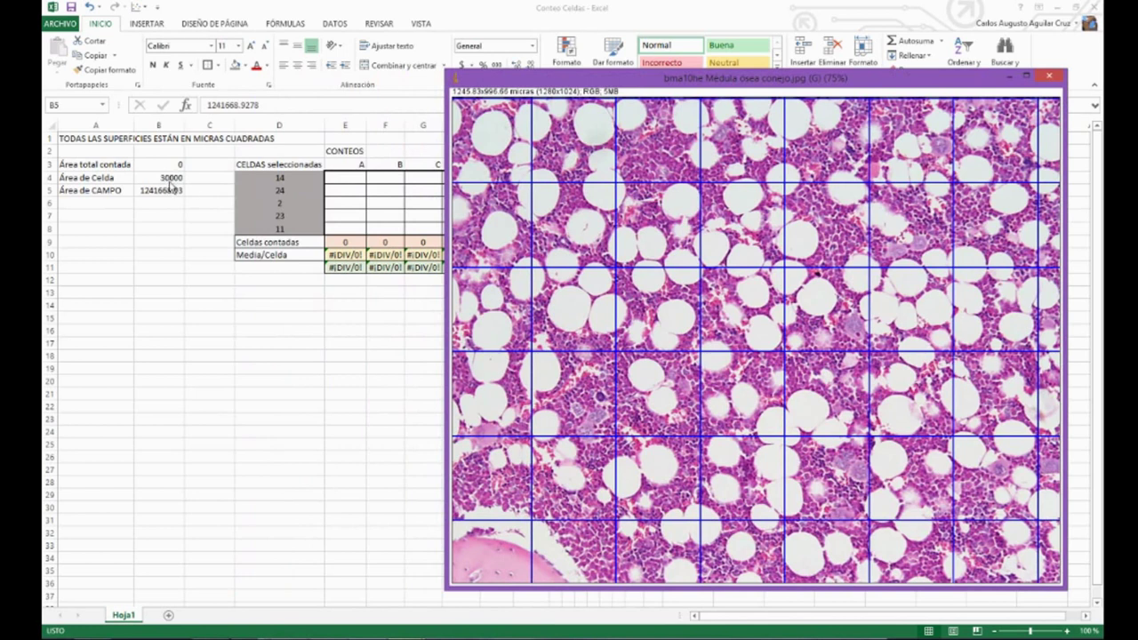
pyautogui.moveTo(661, 78); pyautogui.dragTo(476, 78)
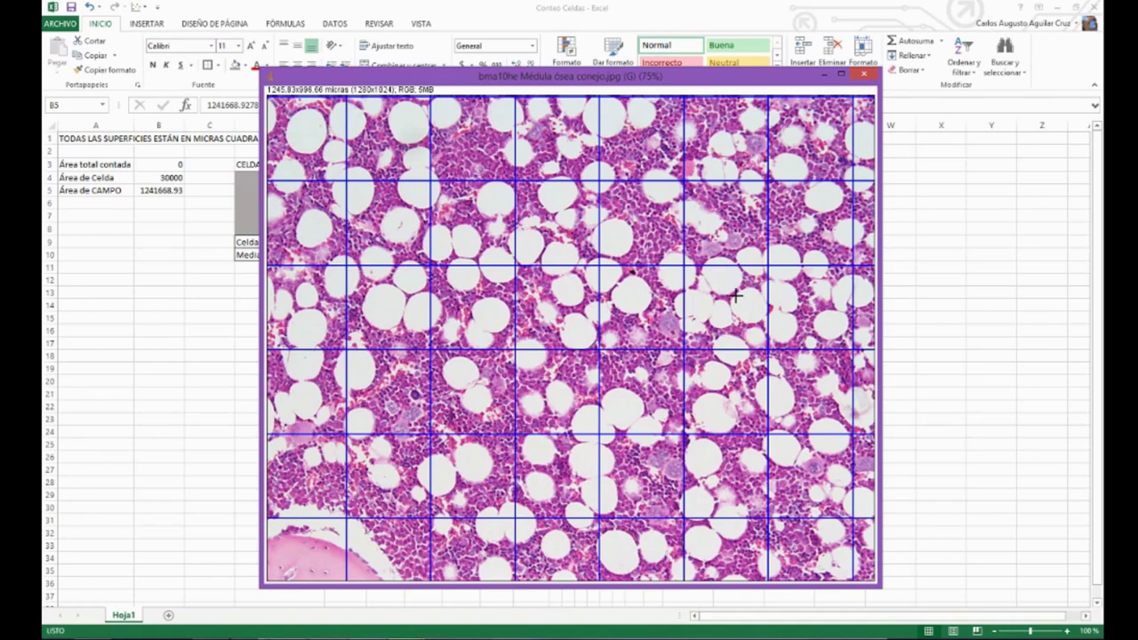
pyautogui.moveTo(479, 83); pyautogui.dragTo(633, 77)
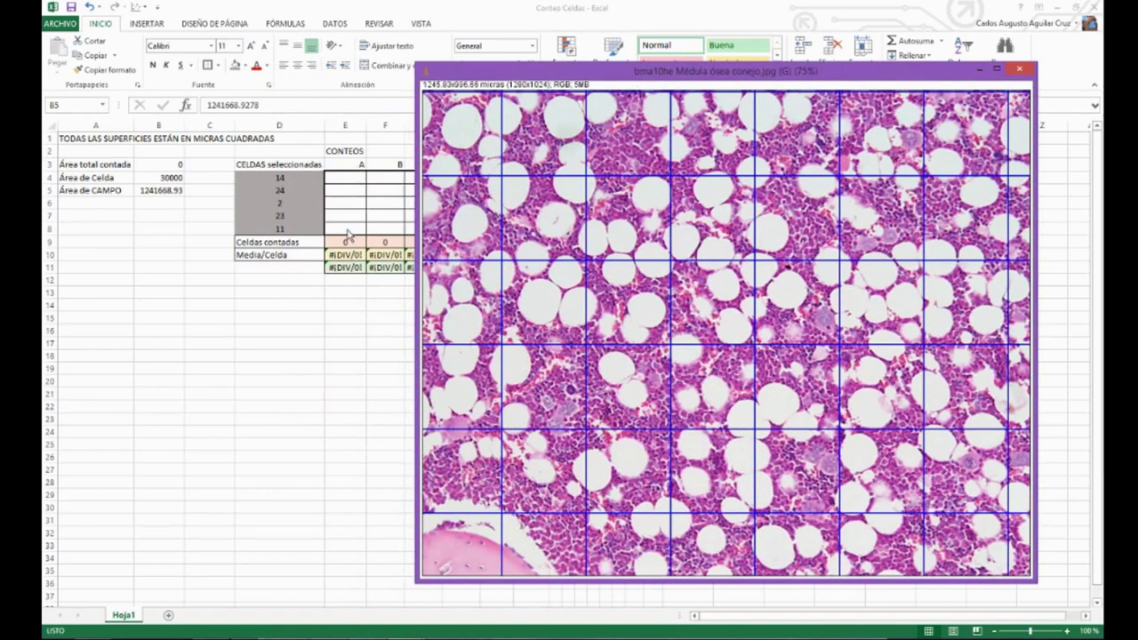
pyautogui.moveTo(620, 77); pyautogui.dragTo(473, 64)
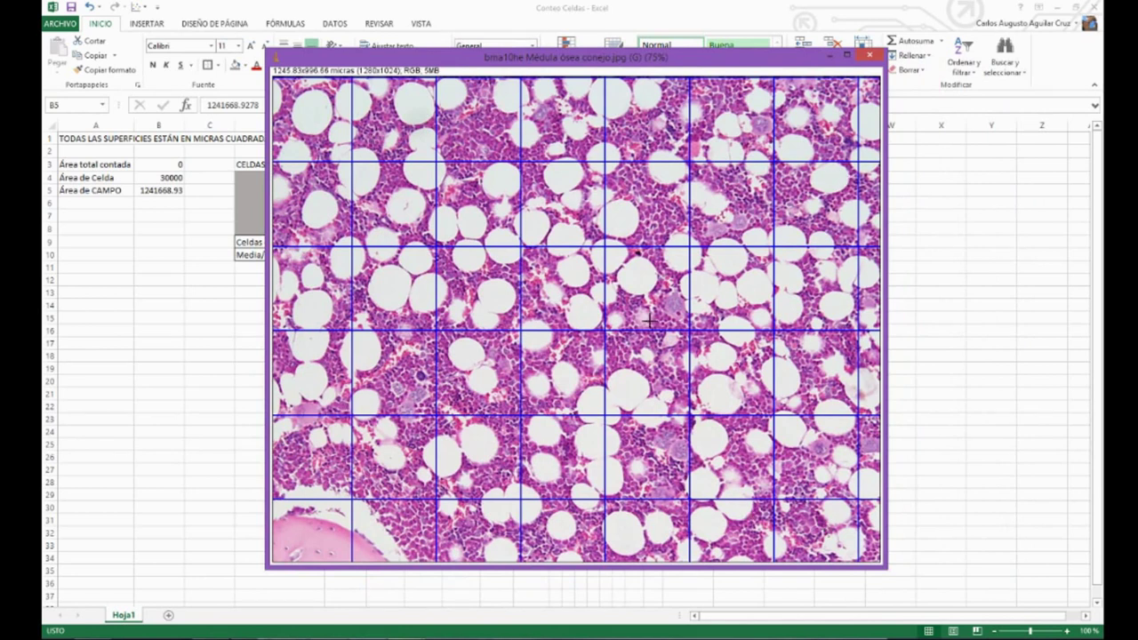
pyautogui.moveTo(508, 60); pyautogui.dragTo(573, 62)
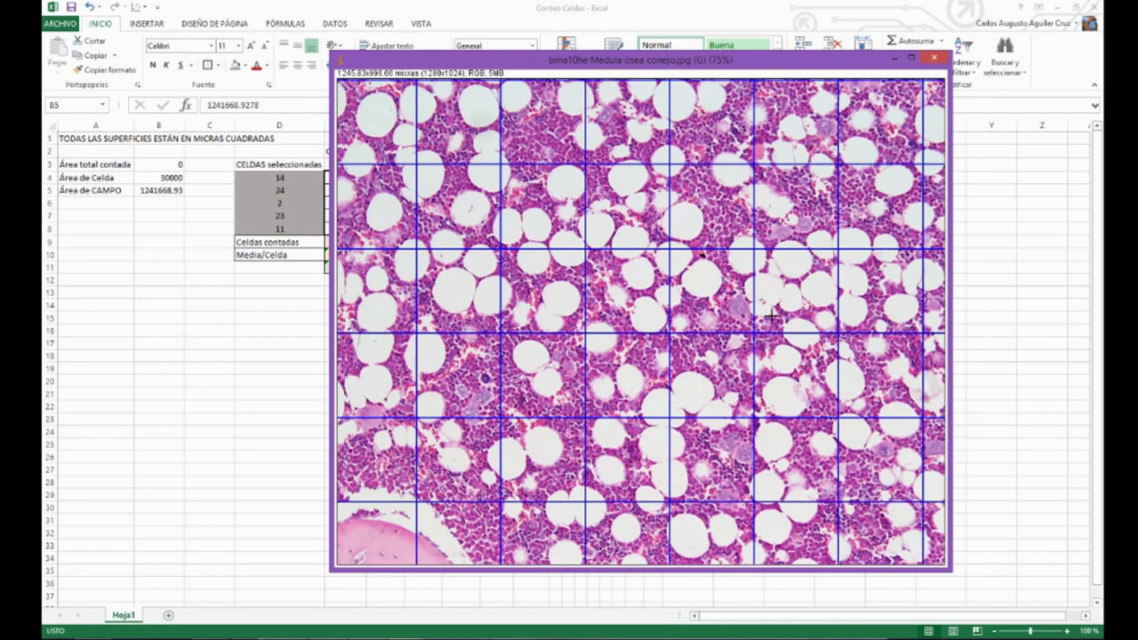
# Mark six cells with the Multi-point tool in the third-row square taken as number 14.
pyautogui.click(409, 578)
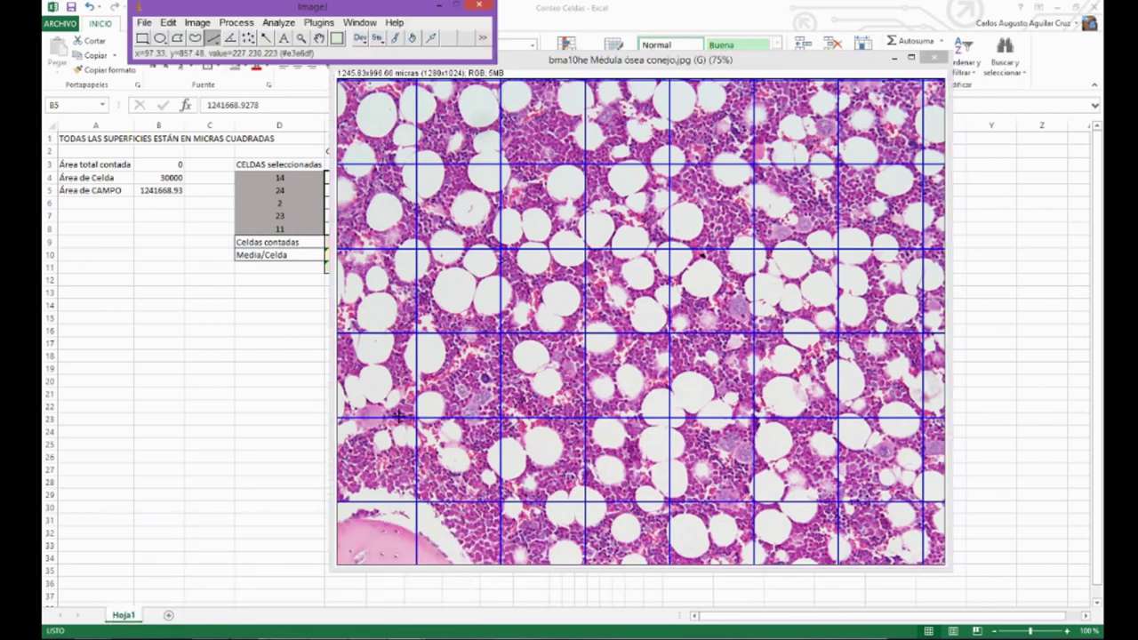
pyautogui.click(248, 38)
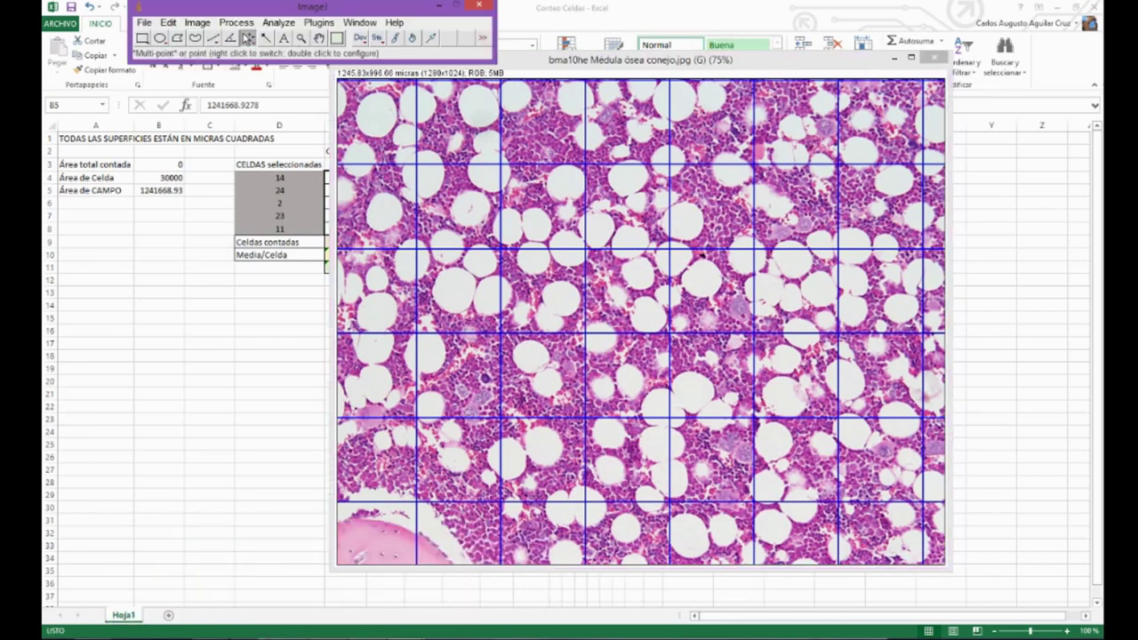
pyautogui.click(768, 282)
pyautogui.click(764, 311)
pyautogui.click(788, 297)
pyautogui.click(814, 287)
pyautogui.click(820, 318)
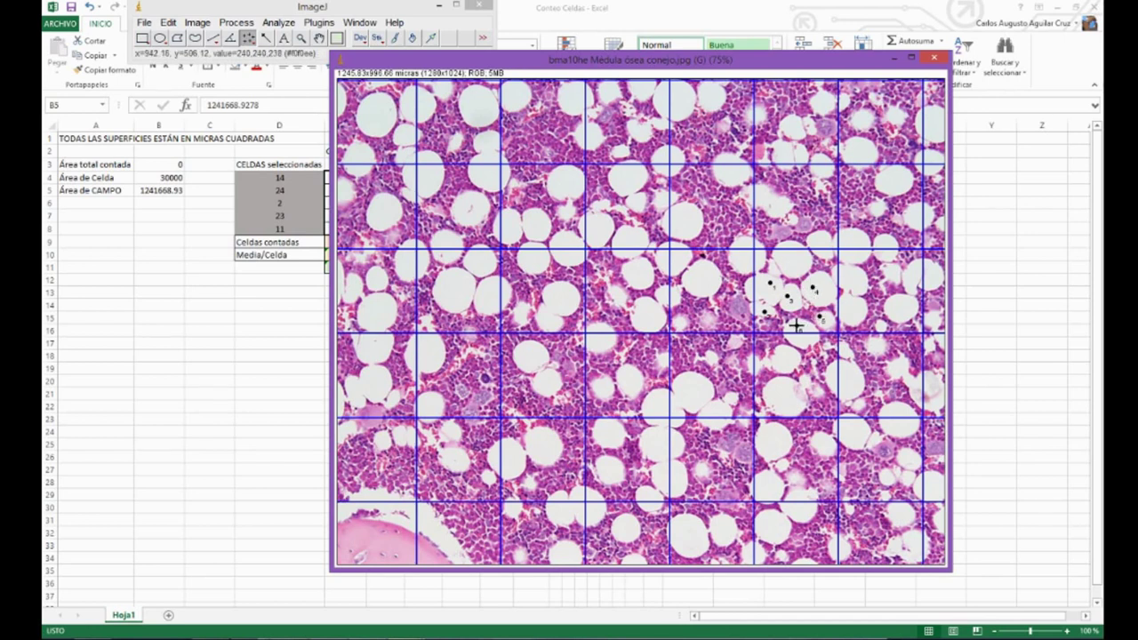
pyautogui.click(796, 326)
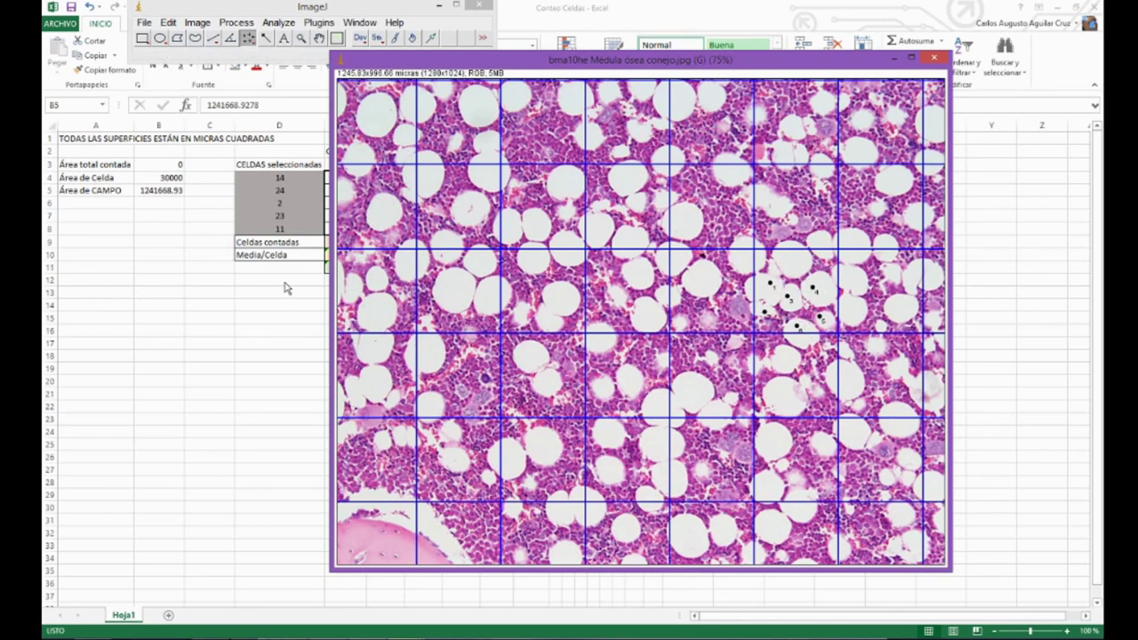
# Switch to Excel and enter 6 as count A for square 14 in cell E4.
pyautogui.hotkey('alt', 'Tab')
pyautogui.click(351, 177)
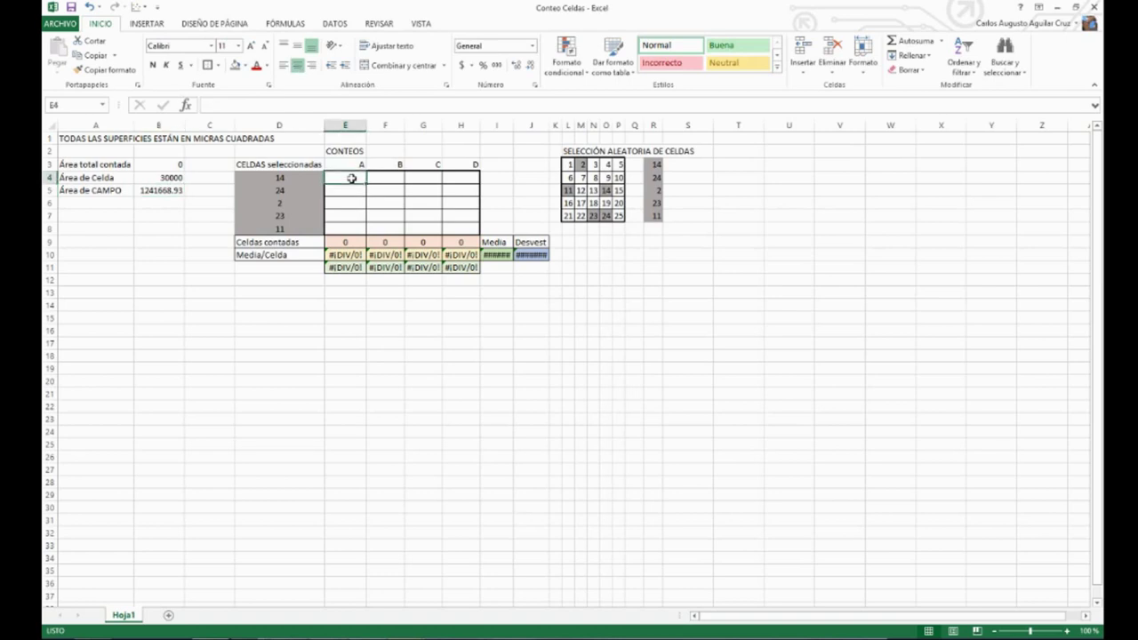
pyautogui.write('6')
# Mark five cells in square 24 of the fifth full grid row and enter 5 as its count A in E5.
pyautogui.moveTo(551, 537)
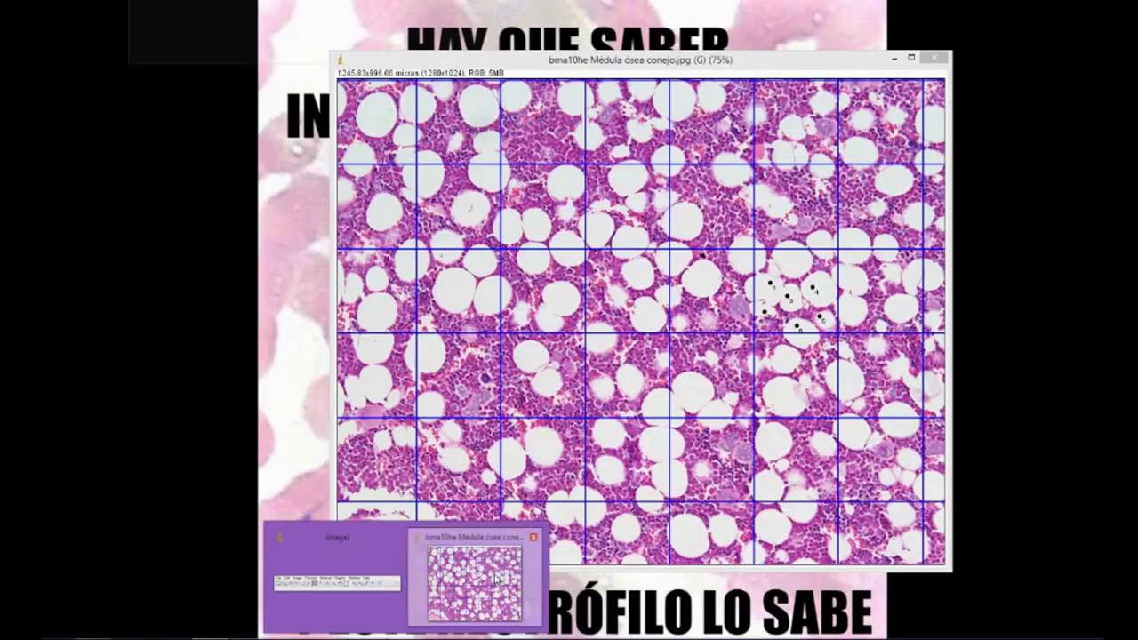
pyautogui.click(475, 582)
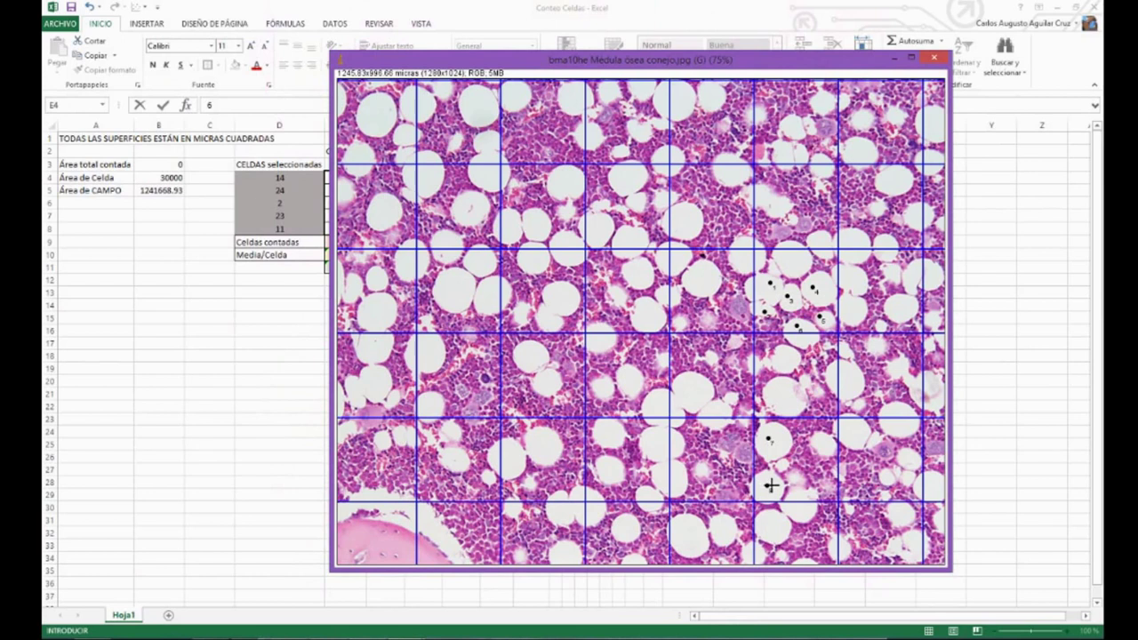
pyautogui.click(806, 495)
pyautogui.click(781, 467)
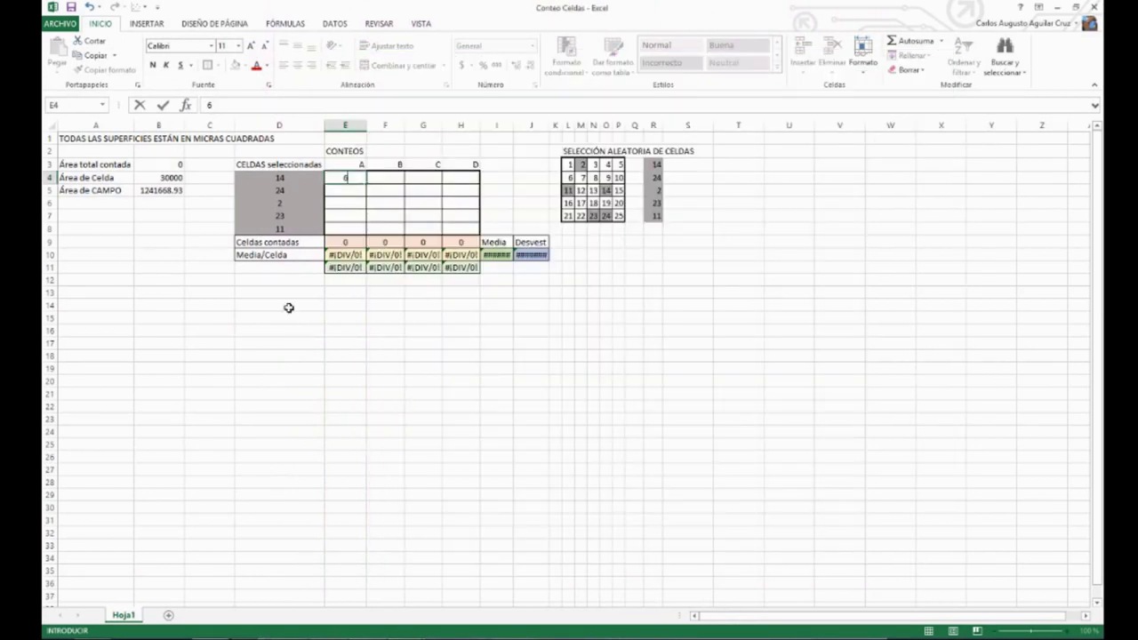
pyautogui.click(290, 311)
pyautogui.click(350, 192)
pyautogui.write('5')
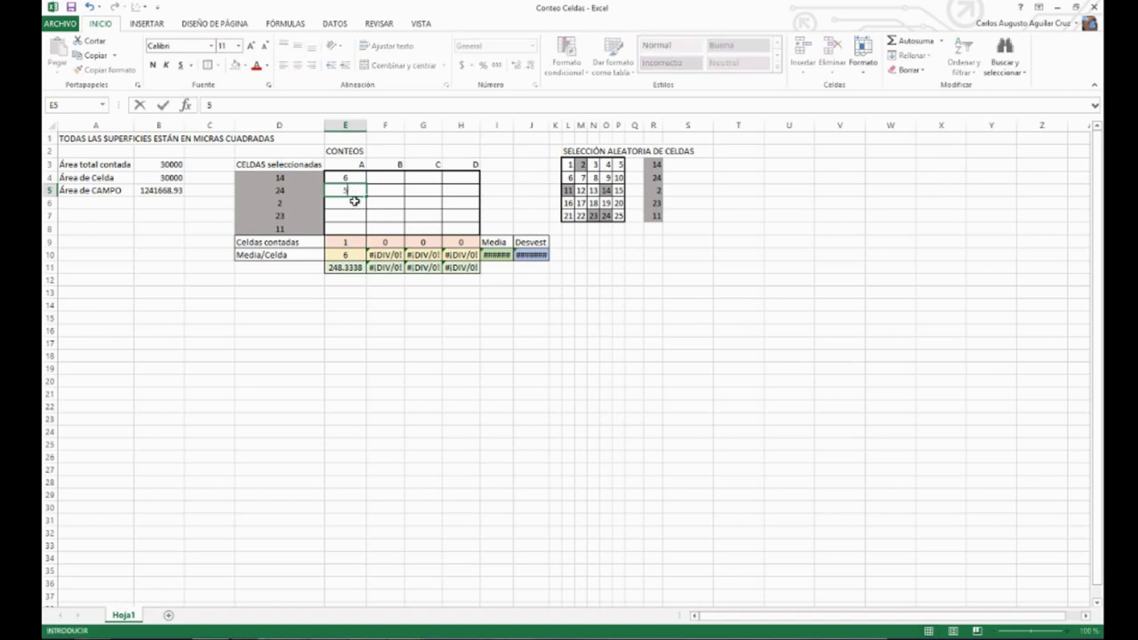
pyautogui.click(346, 315)
# Mark two cells in the top-row square taken as number 2 and enter 2 as its count A in E6.
pyautogui.click(346, 201)
pyautogui.hotkey('alt', 'Tab')
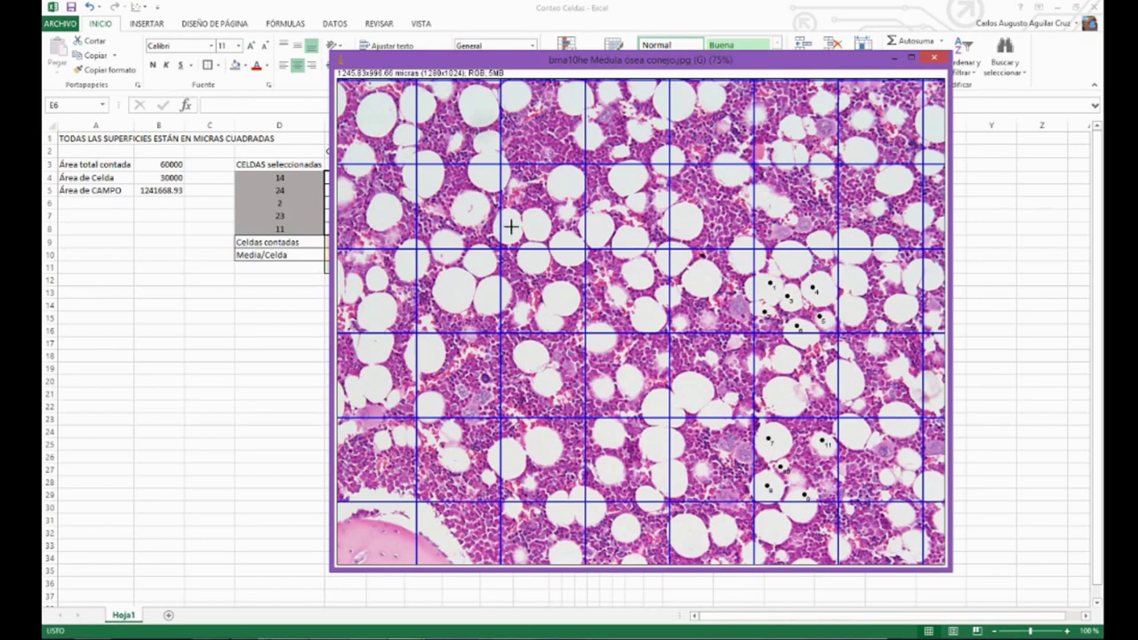
pyautogui.click(519, 102)
pyautogui.click(504, 161)
pyautogui.click(323, 197)
pyautogui.write('2')
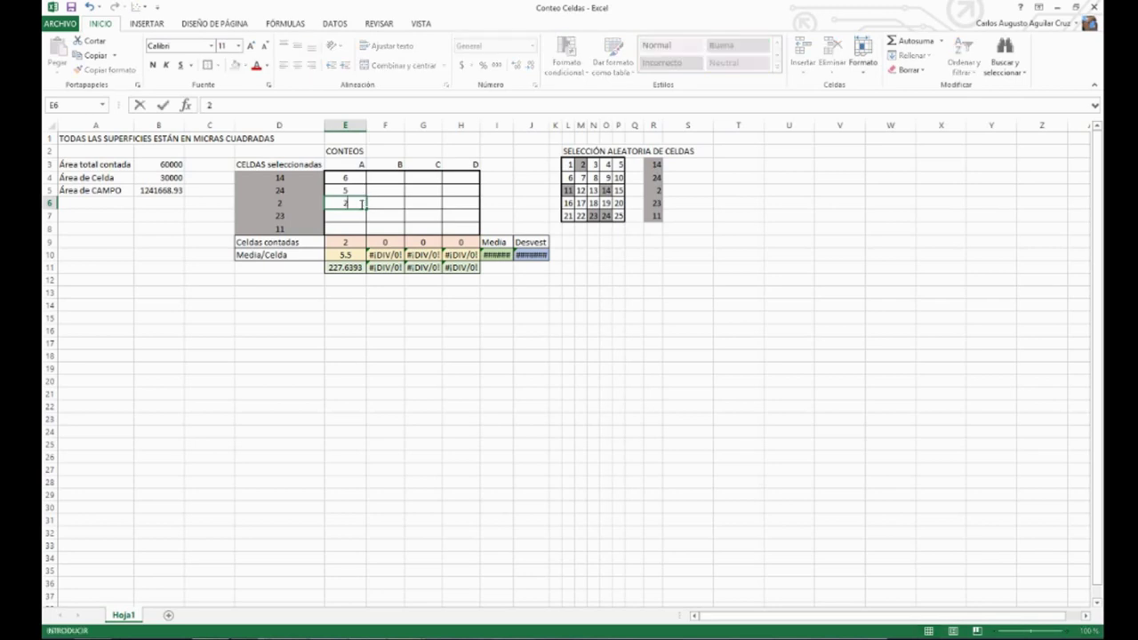
# Mark two cells in square 23 of the fifth full grid row and enter 2 as its count A in E7.
pyautogui.moveTo(352, 634)
pyautogui.click(457, 589)
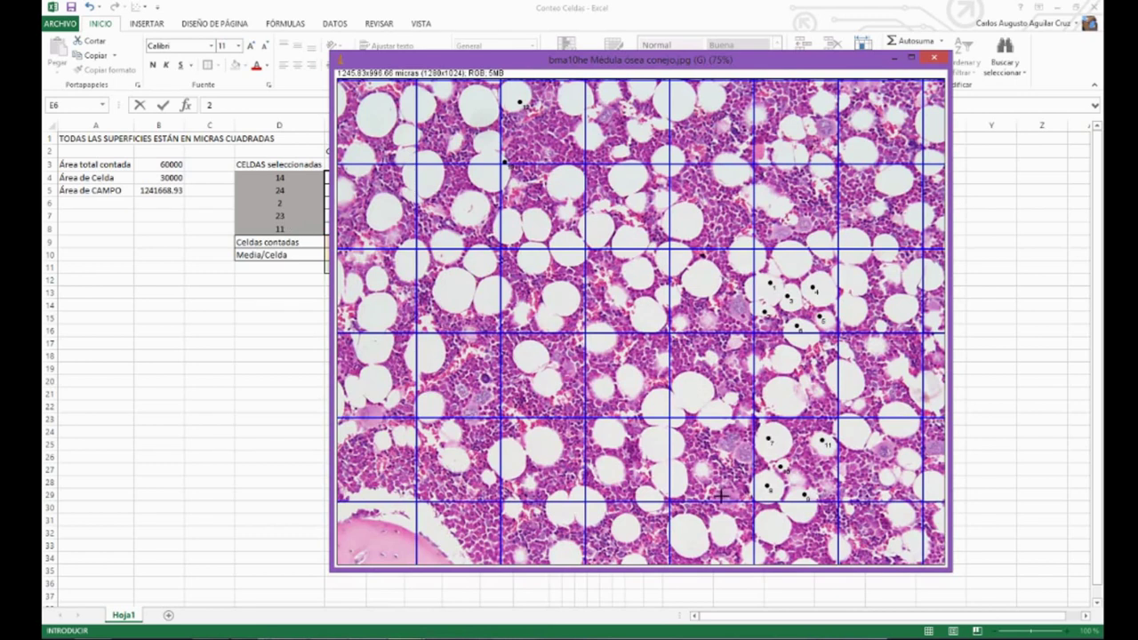
pyautogui.click(680, 485)
pyautogui.click(305, 220)
pyautogui.click(361, 216)
pyautogui.write('2')
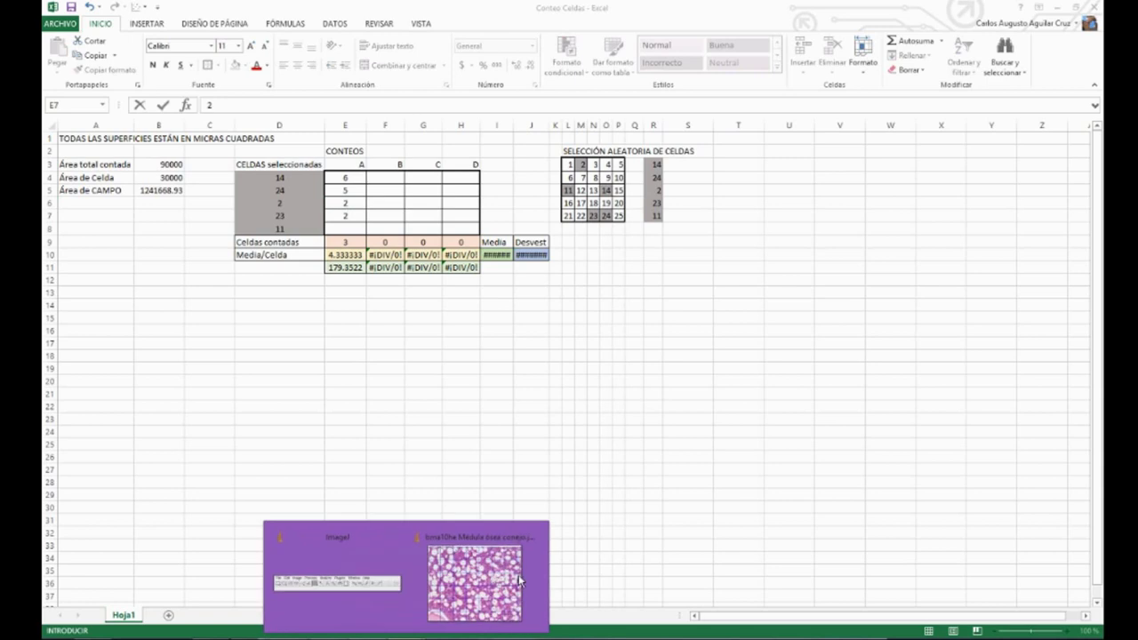
# Mark the cells in square 11 of the third full grid row and enter 3 as its count A in E8.
pyautogui.click(511, 580)
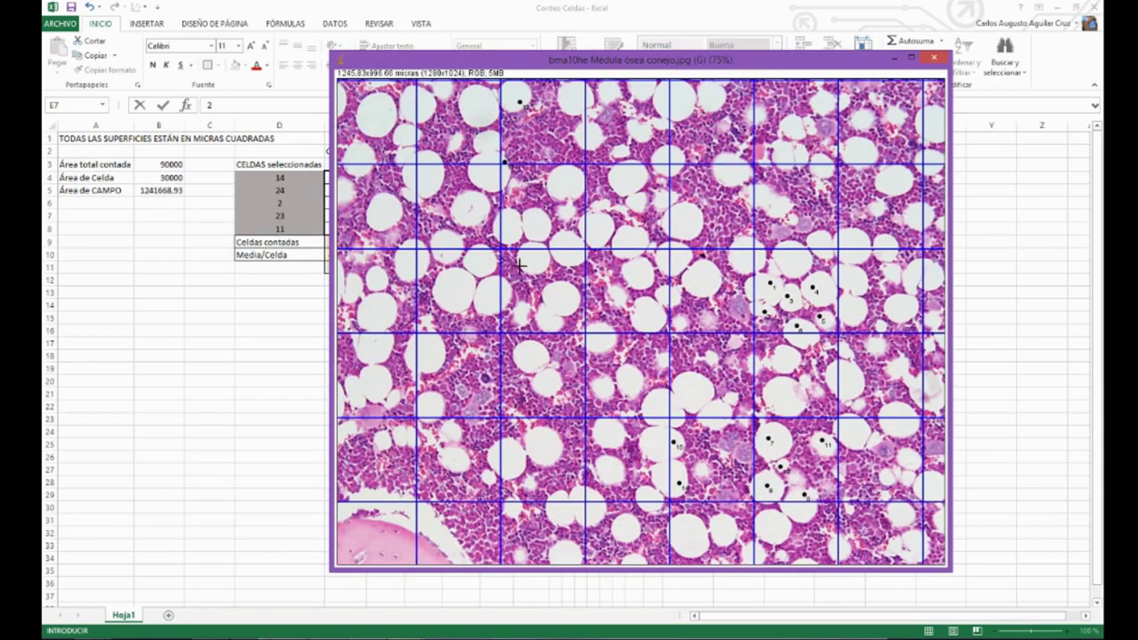
pyautogui.click(506, 298)
pyautogui.click(554, 299)
pyautogui.click(337, 24)
pyautogui.click(354, 228)
pyautogui.write('3')
pyautogui.click(354, 296)
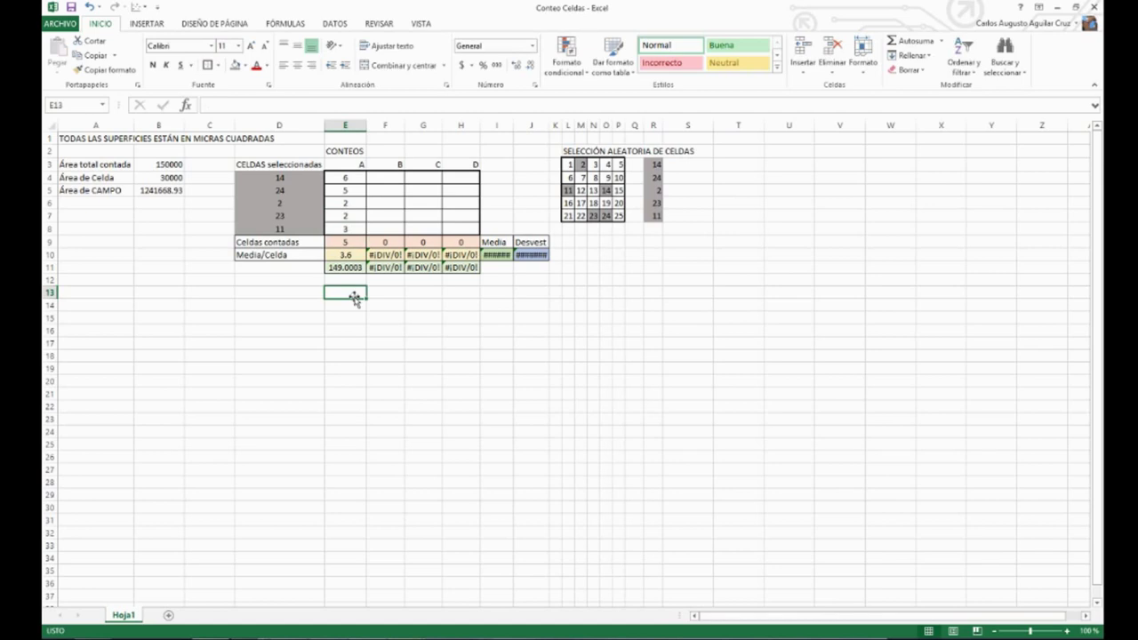
# Review the random selection table, the field area, and column A's formulas for counted squares, mean per square and whole-field estimate.
pyautogui.moveTo(568, 165); pyautogui.dragTo(617, 219)
pyautogui.moveTo(569, 165); pyautogui.dragTo(616, 215)
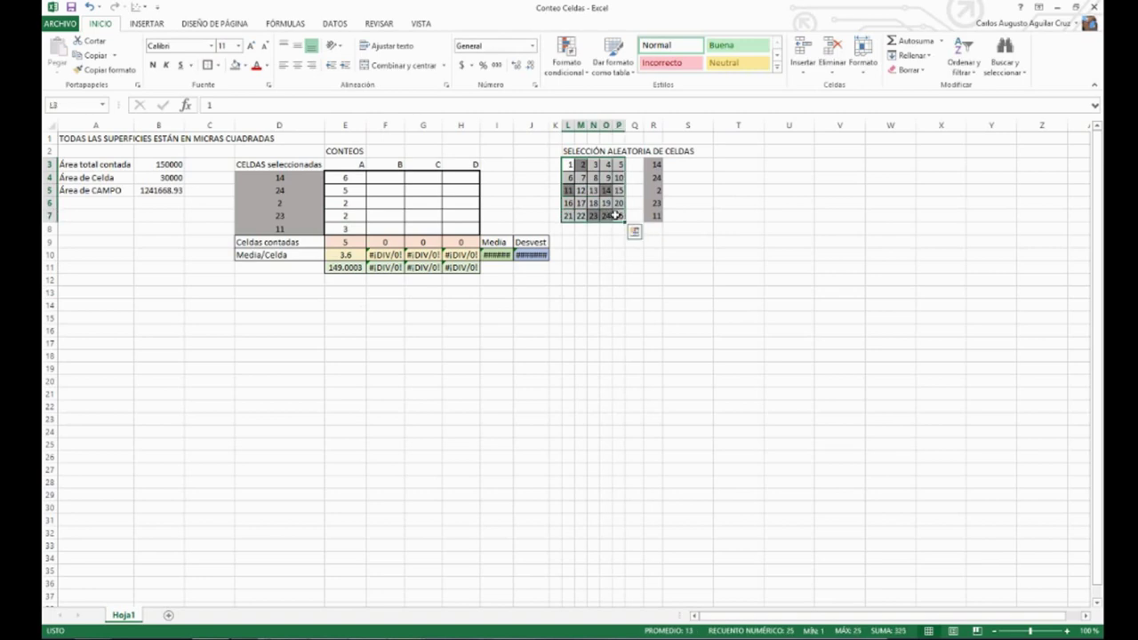
pyautogui.click(354, 242)
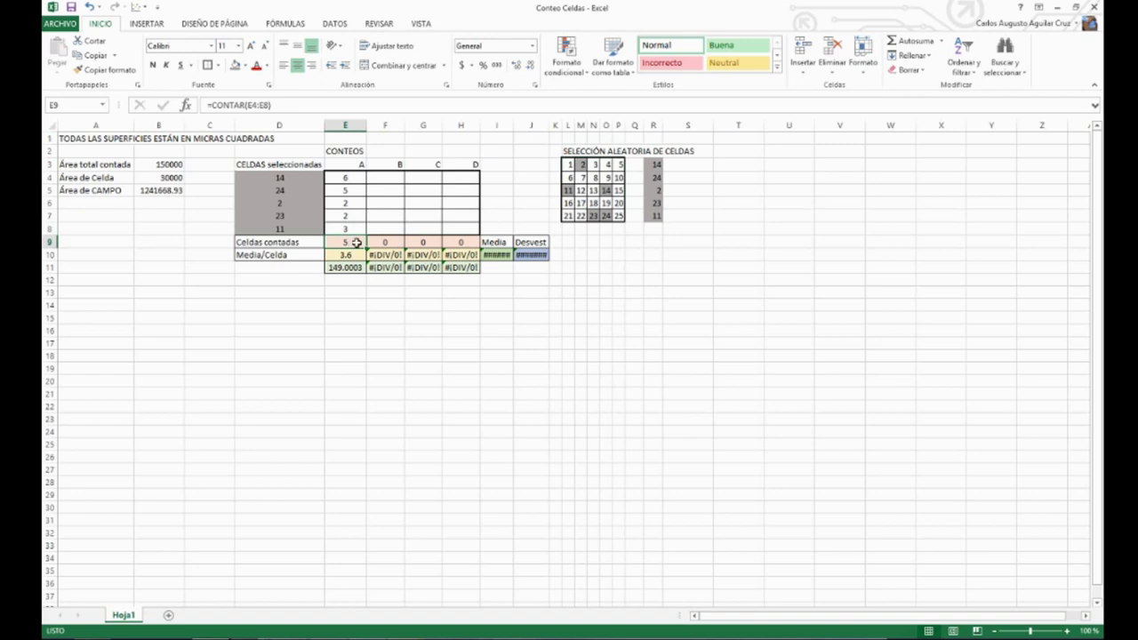
pyautogui.click(337, 255)
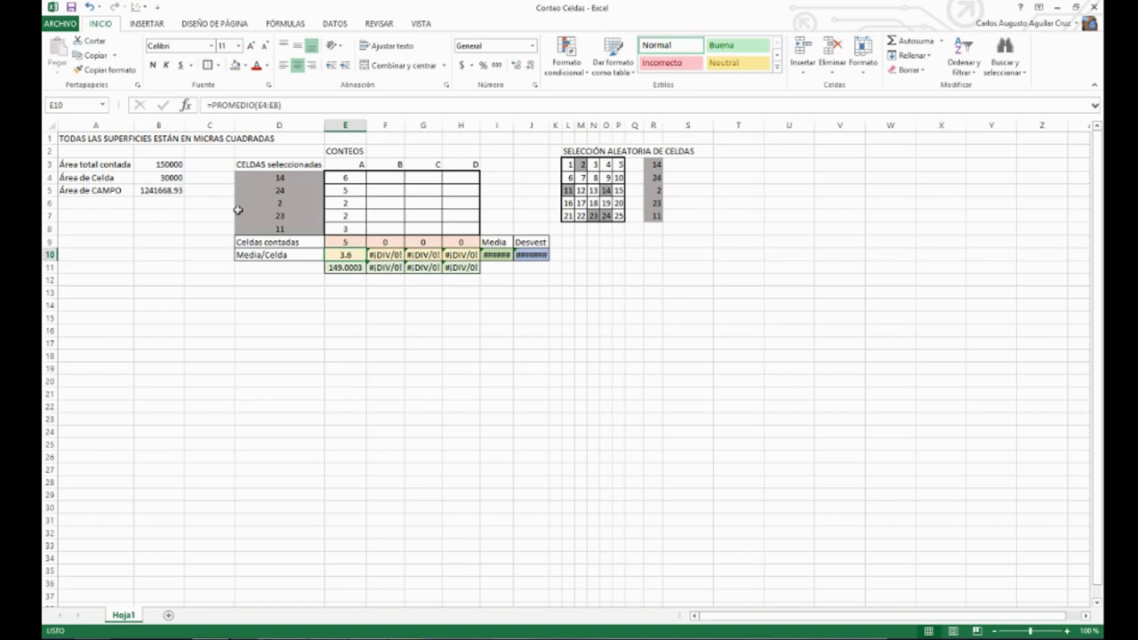
pyautogui.click(347, 268)
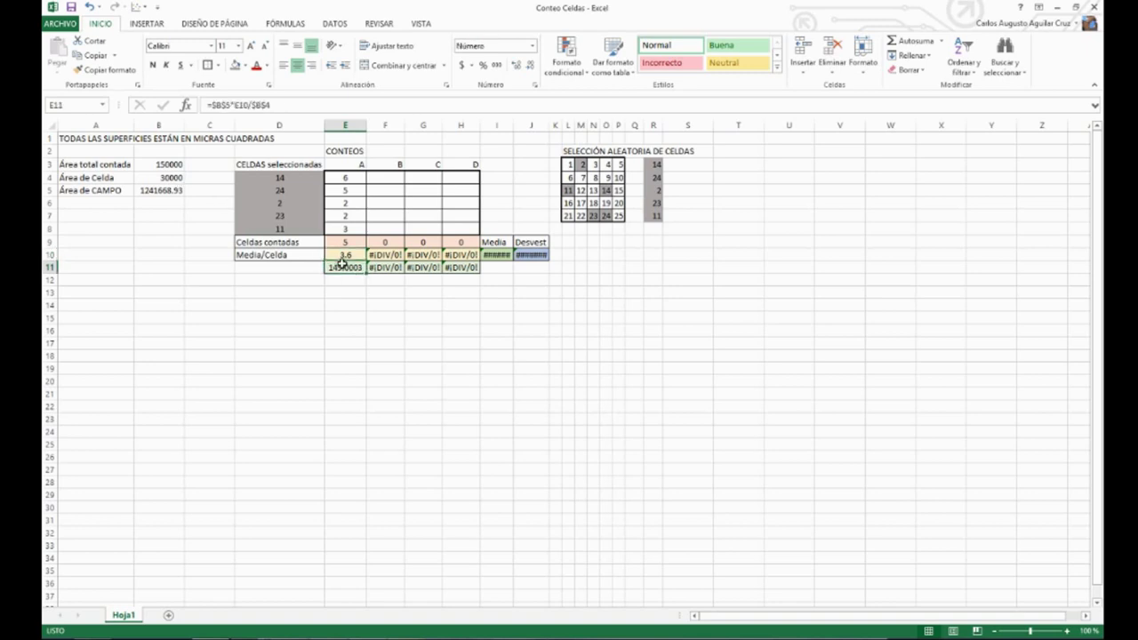
pyautogui.click(179, 191)
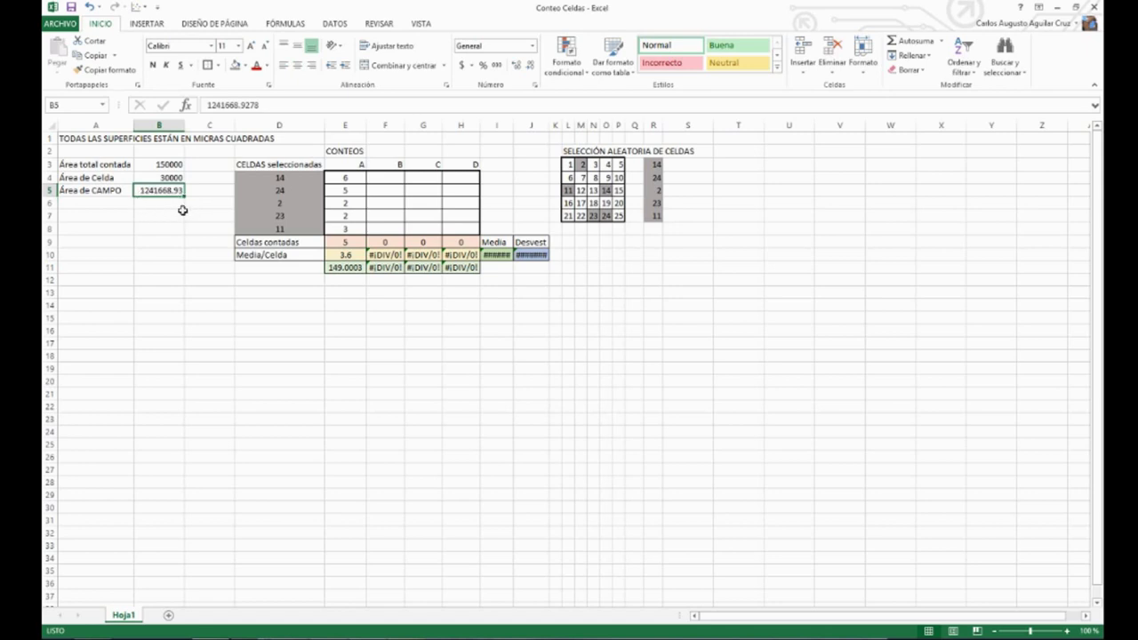
pyautogui.click(349, 267)
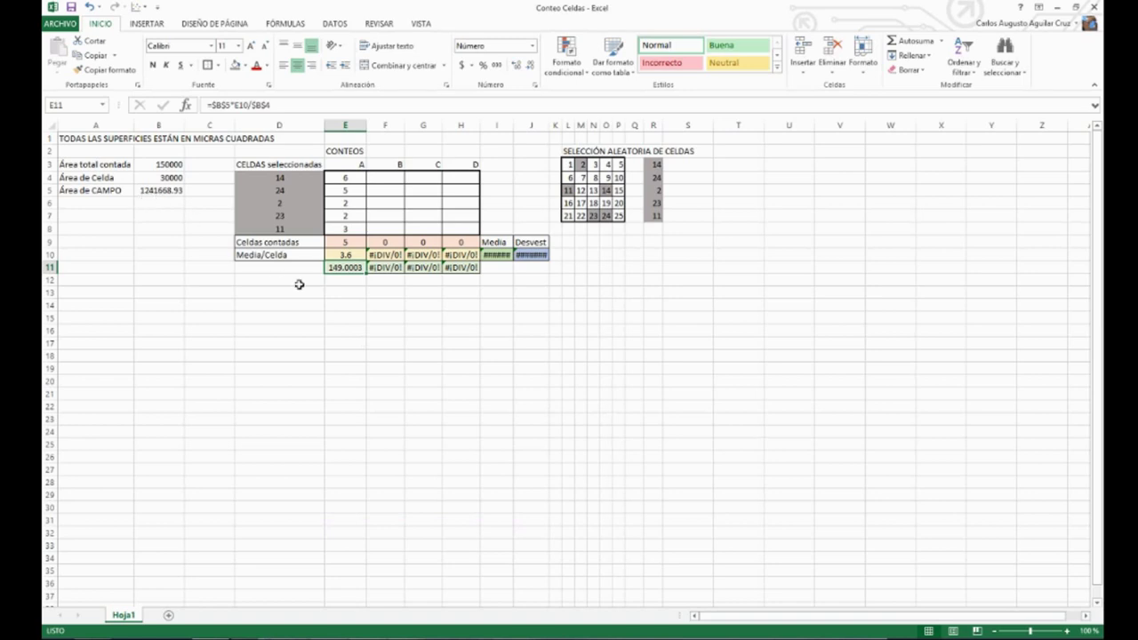
pyautogui.click(299, 282)
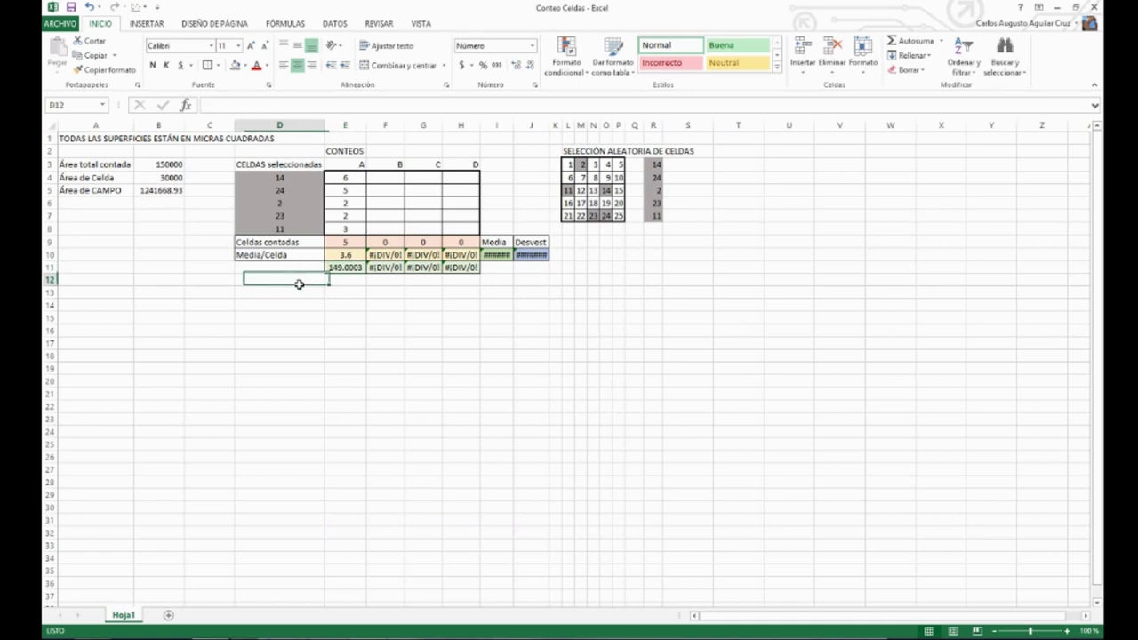
# Switch to the bone marrow image in ImageJ and clear the point marks from the previous count.
pyautogui.click(374, 180)
pyautogui.moveTo(406, 623)
pyautogui.click(474, 582)
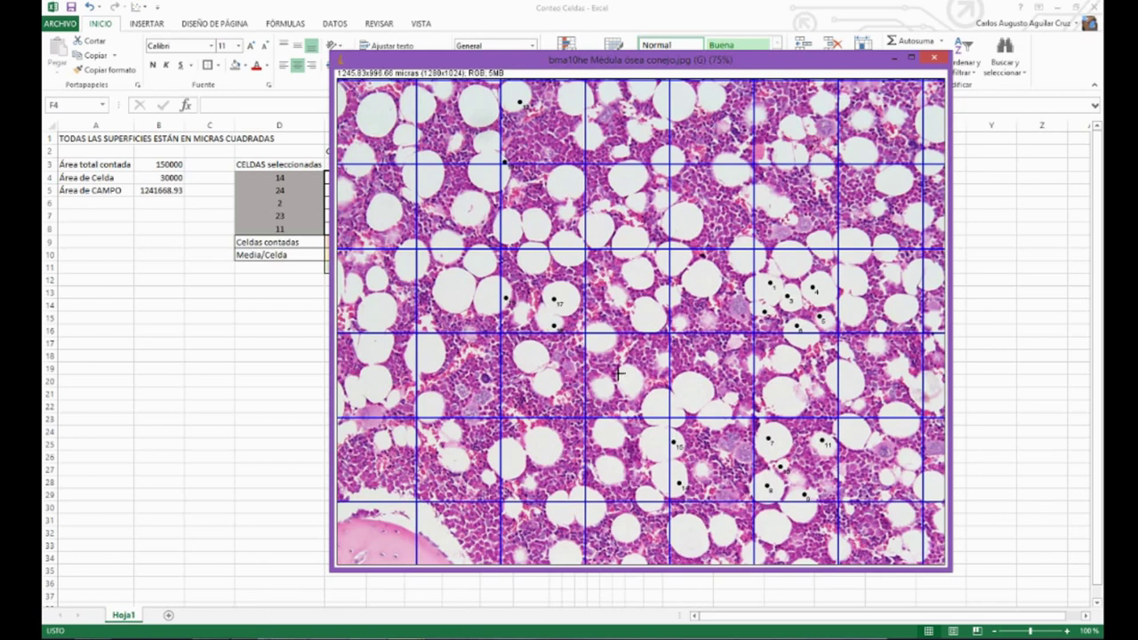
pyautogui.moveTo(407, 627)
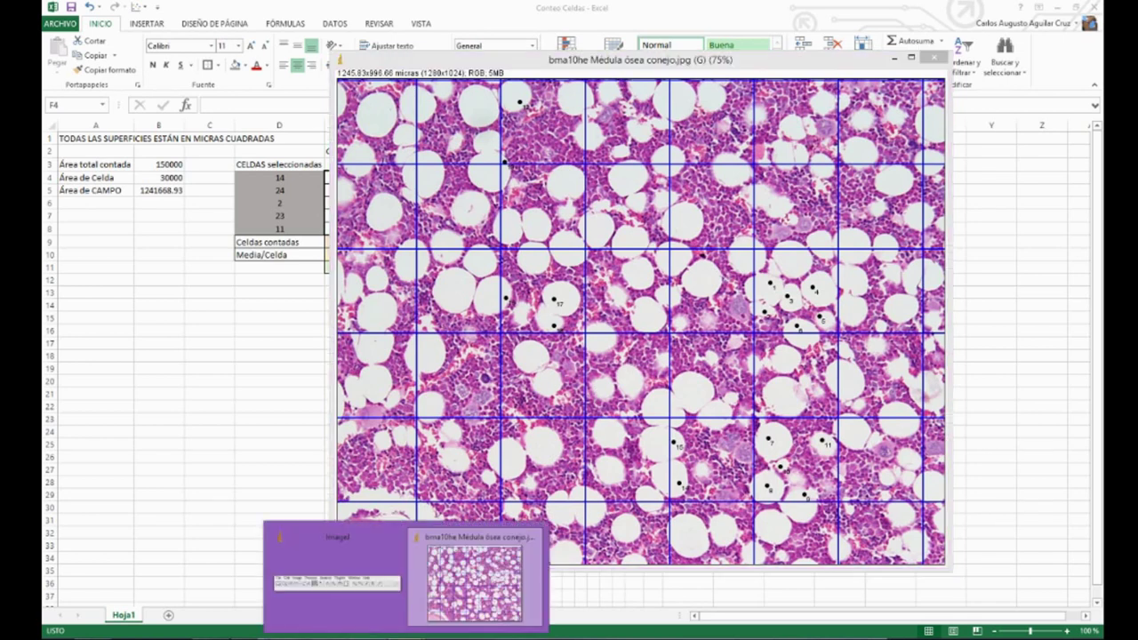
pyautogui.click(333, 574)
pyautogui.click(212, 37)
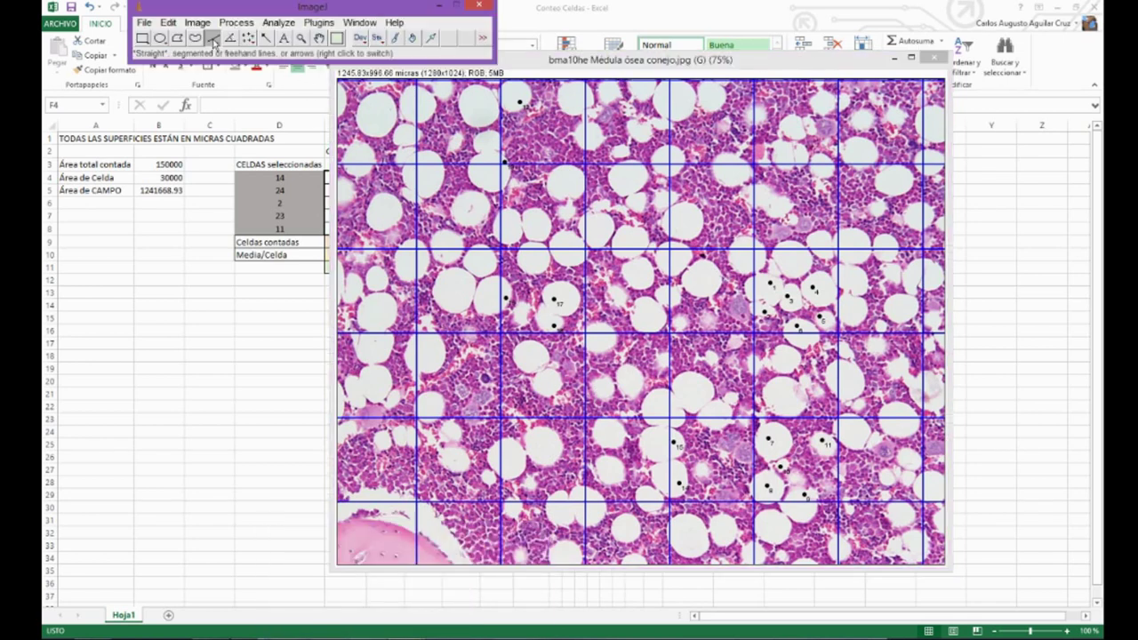
pyautogui.click(452, 118)
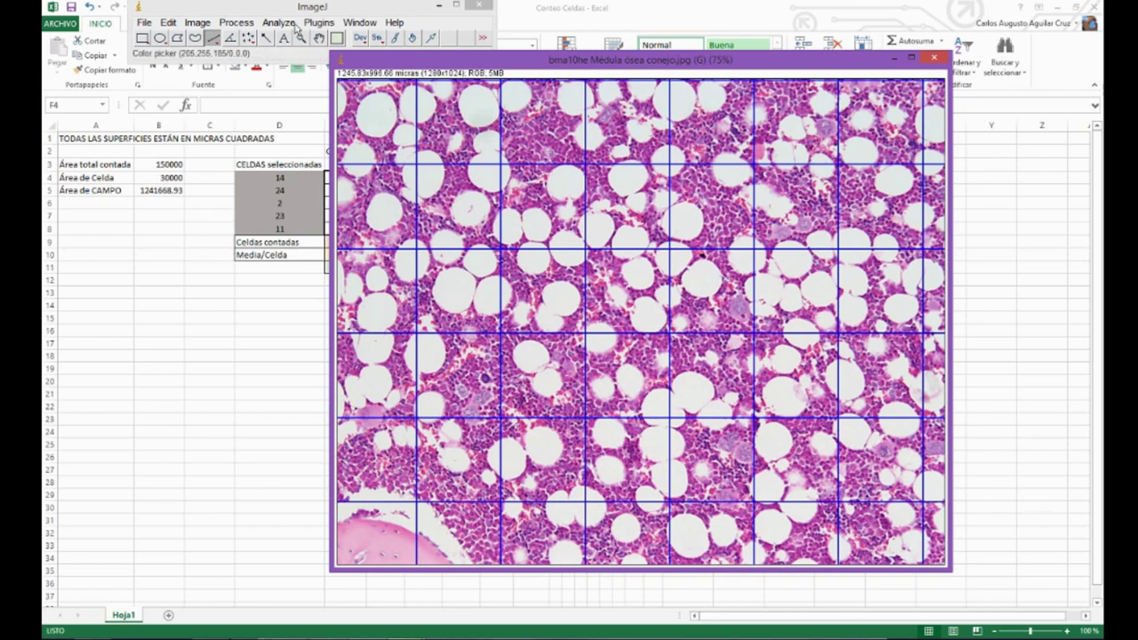
# Redraw the counting grid at a new offset over the bone marrow image and move the image window aside.
pyautogui.click(294, 23)
pyautogui.moveTo(319, 22)
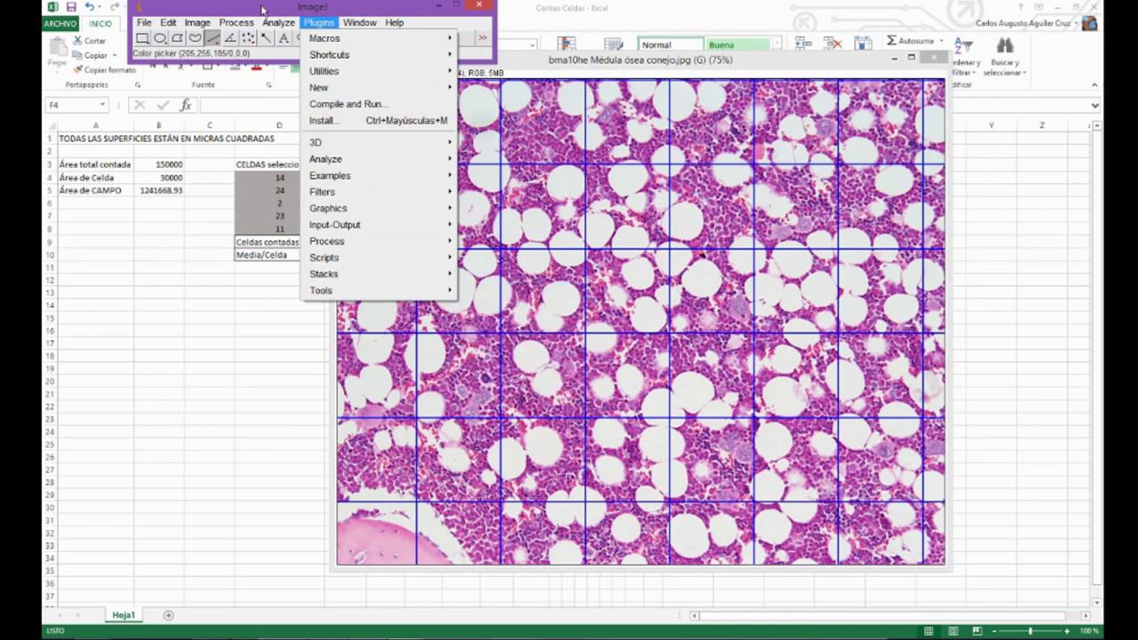
pyautogui.moveTo(279, 22)
pyautogui.moveTo(359, 259)
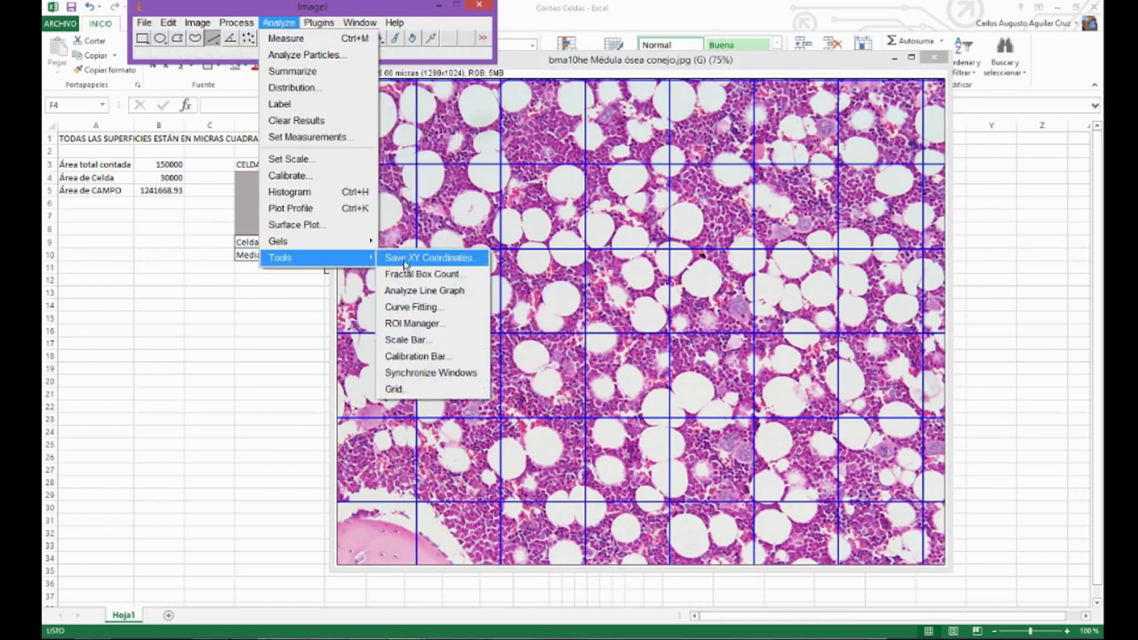
pyautogui.click(394, 388)
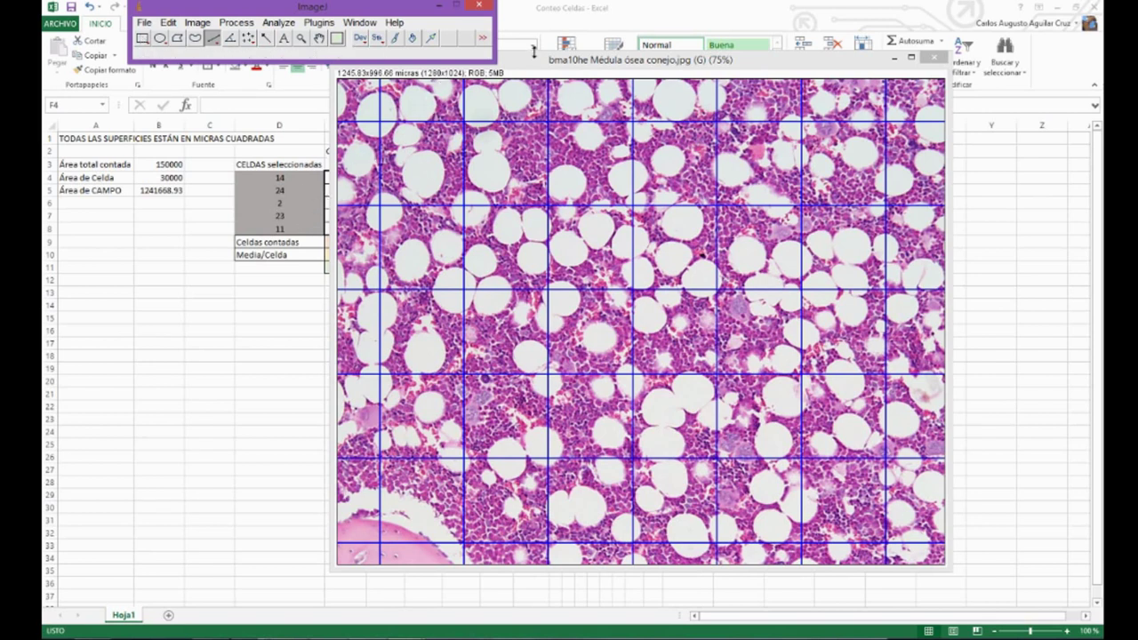
pyautogui.moveTo(543, 67); pyautogui.dragTo(596, 67)
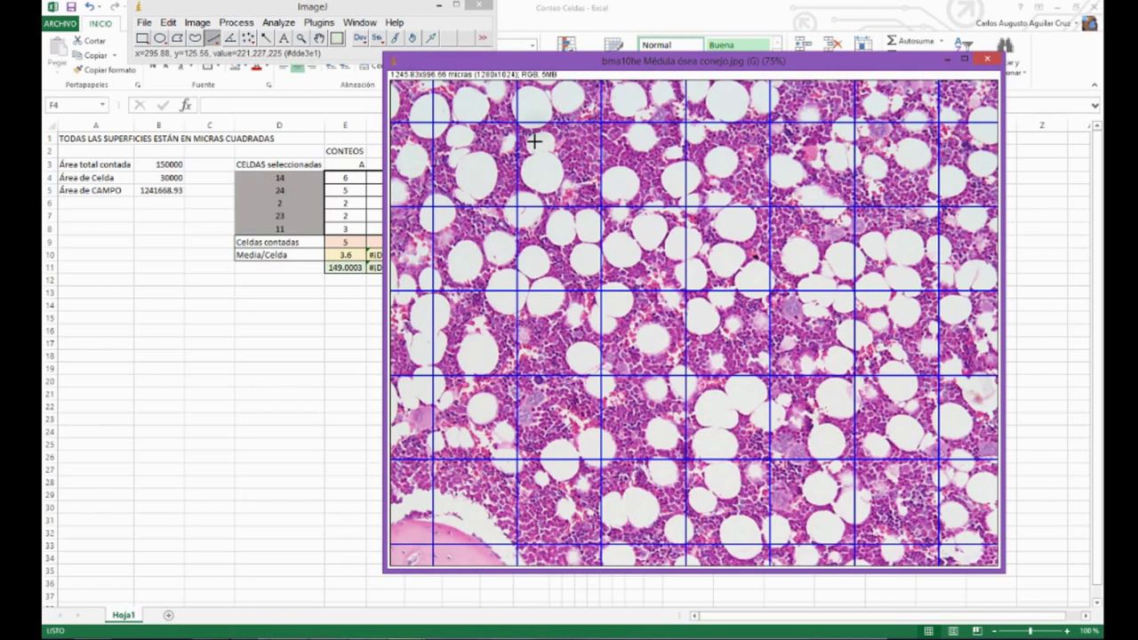
# Mark three cells in the second square of the first full grid row and enter 3 as count B in F4.
pyautogui.click(247, 38)
pyautogui.click(537, 151)
pyautogui.click(549, 175)
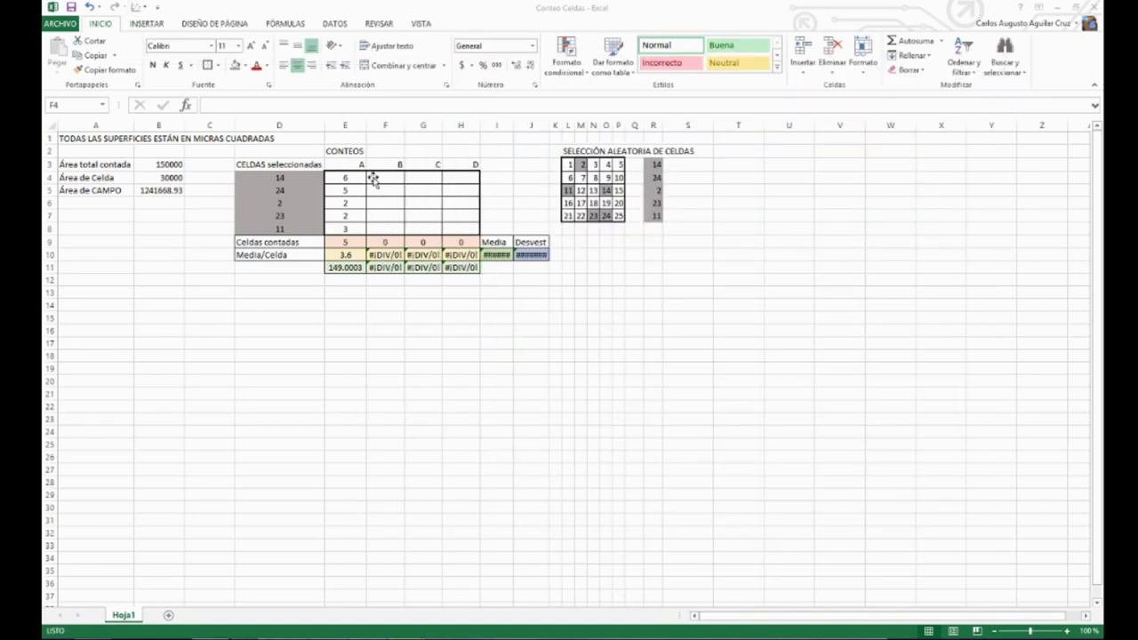
pyautogui.click(377, 179)
pyautogui.write('3')
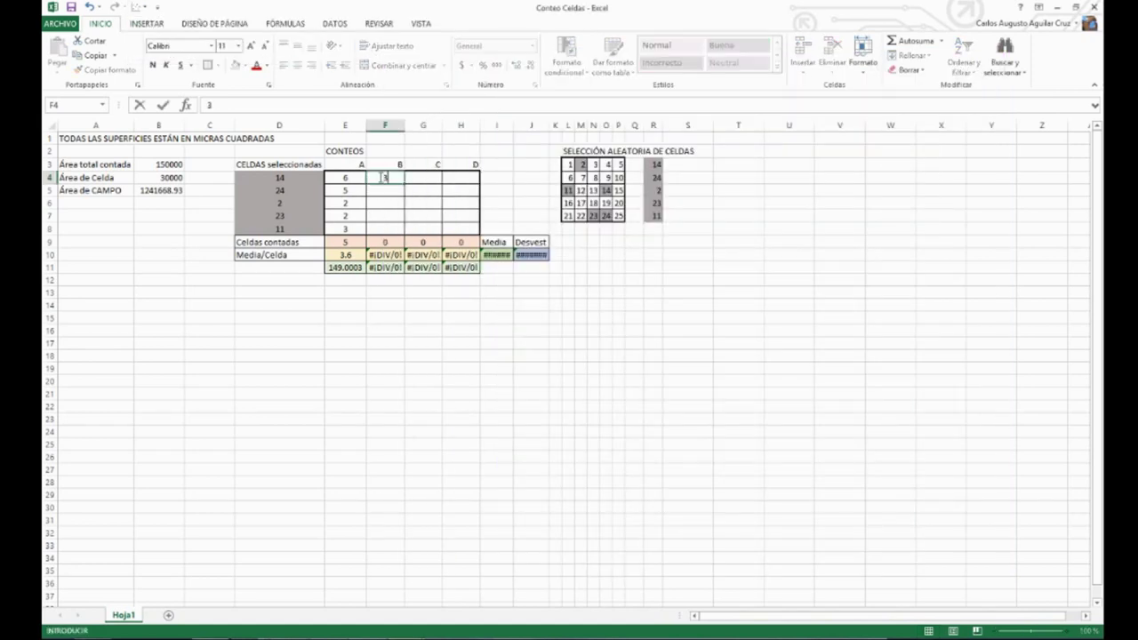
# Mark three cells in the third square of the third full grid row and enter 3 as count B in F5.
pyautogui.hotkey('alt', 'Tab')
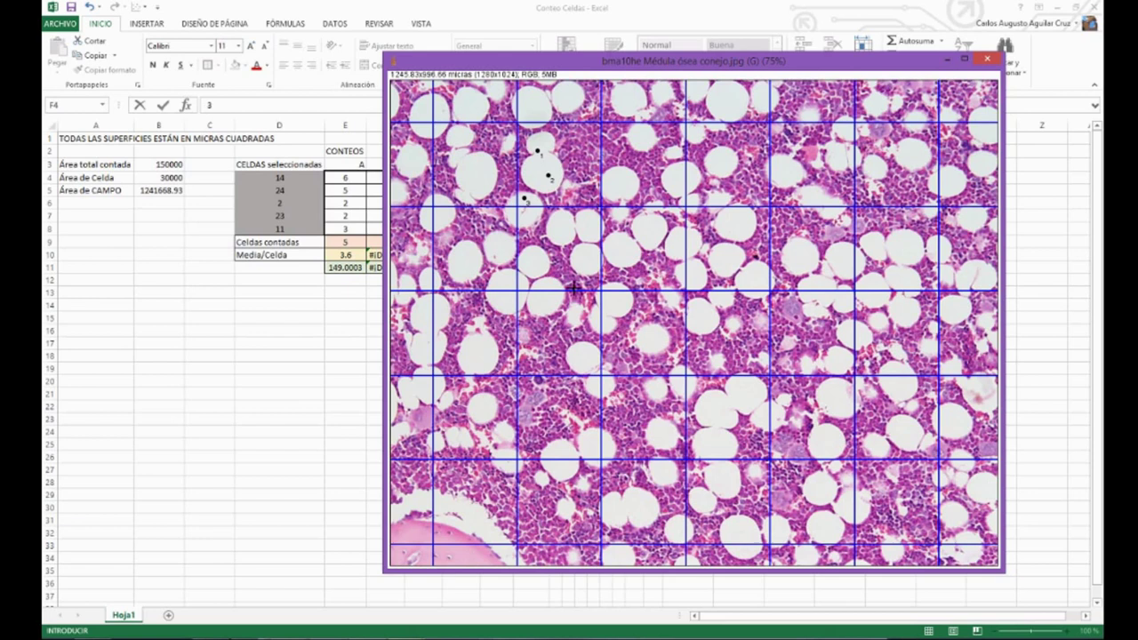
pyautogui.click(604, 325)
pyautogui.click(650, 341)
pyautogui.click(612, 375)
pyautogui.click(361, 198)
pyautogui.click(376, 192)
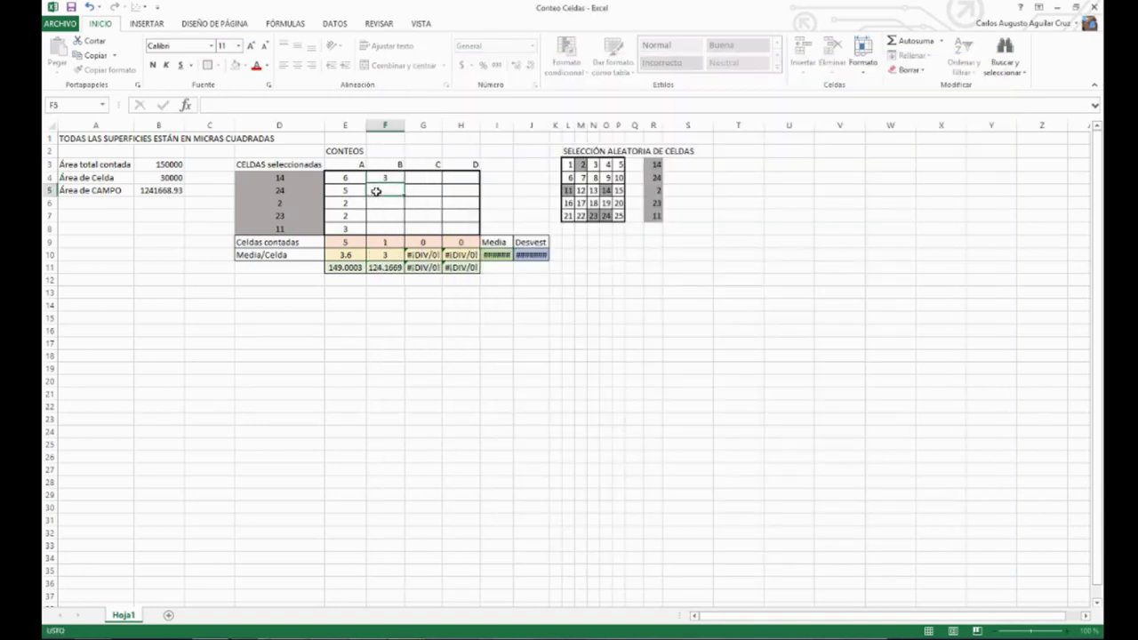
pyautogui.write('3')
# Mark three cells in the fifth square of the fourth full grid row and enter 3 as count B in F6.
pyautogui.hotkey('alt', 'Tab')
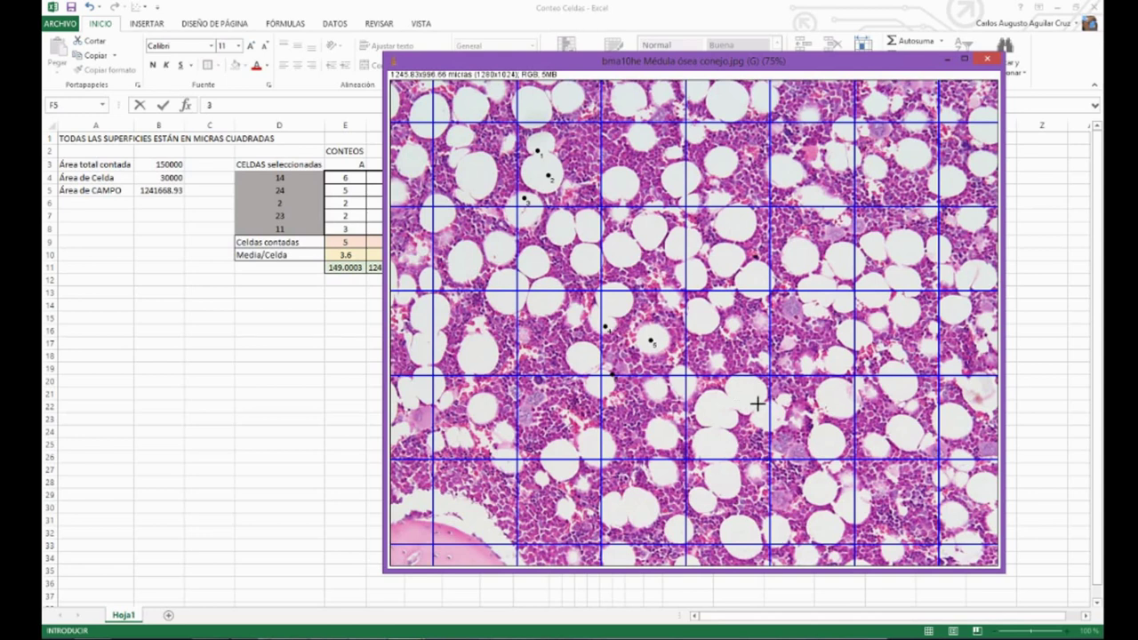
pyautogui.click(784, 399)
pyautogui.click(820, 437)
pyautogui.hotkey('alt', 'Tab')
pyautogui.click(380, 203)
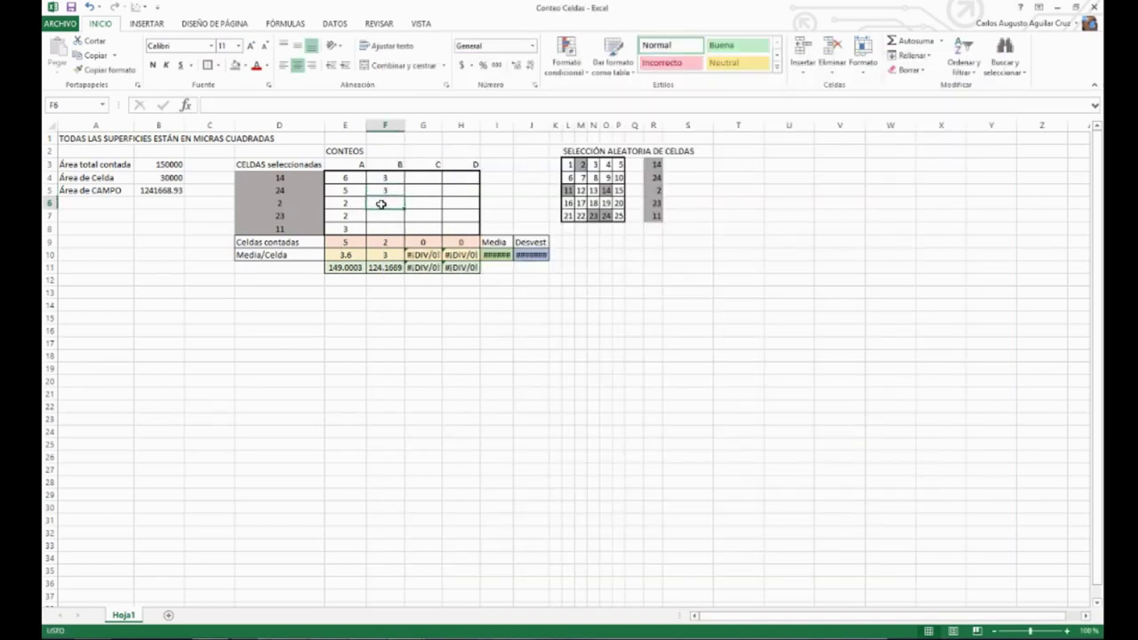
pyautogui.write('3')
pyautogui.press('Return')
# Mark two cells in the sixth square of the fifth full grid row and enter 2 as count B in F7.
pyautogui.hotkey('alt', 'Tab')
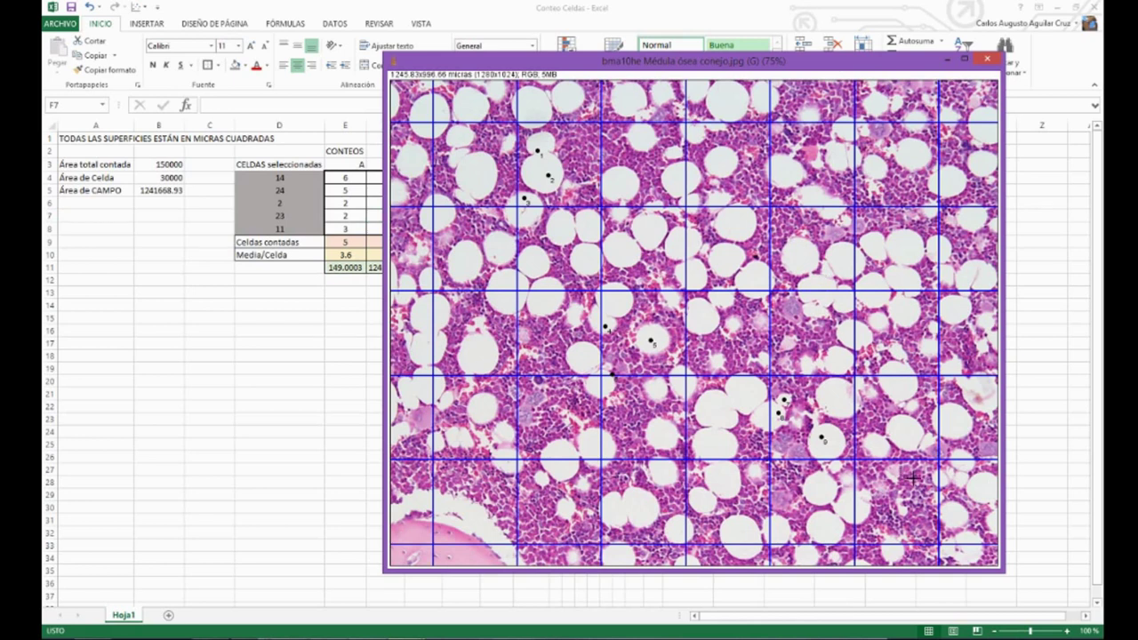
pyautogui.click(863, 505)
pyautogui.hotkey('alt', 'Tab')
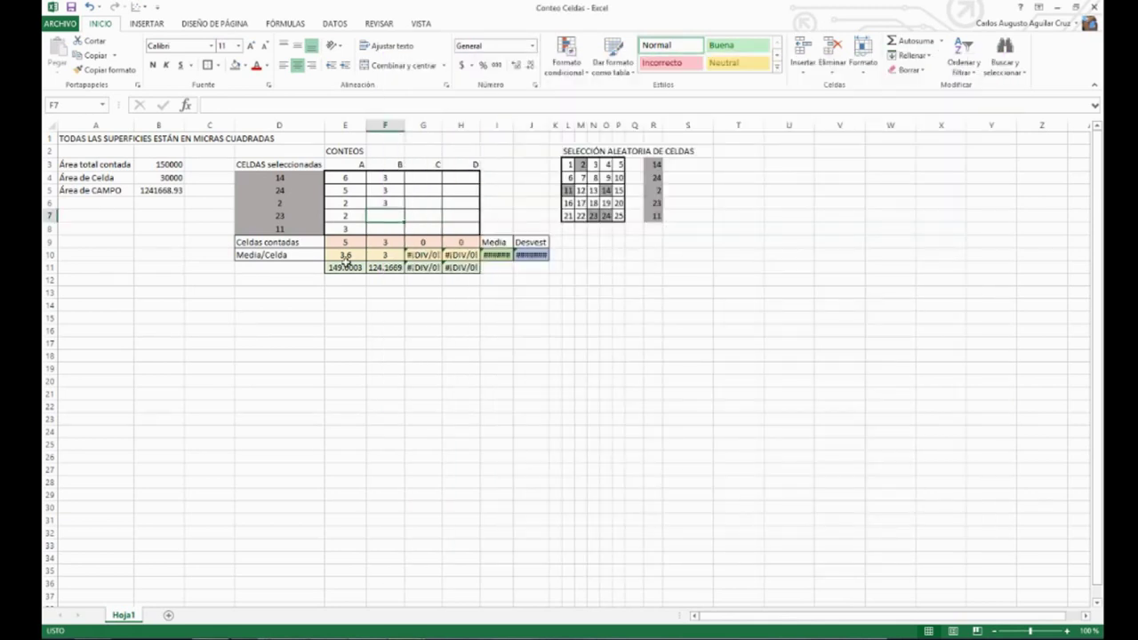
pyautogui.write('2')
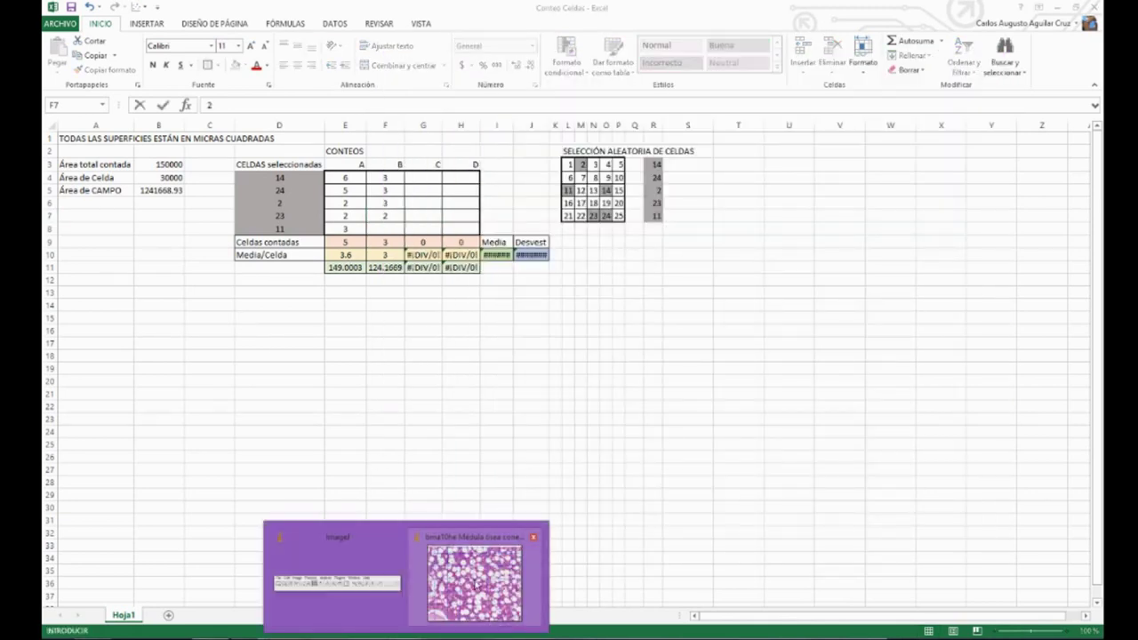
# Mark four cells in the first square of the third full grid row and enter 4 as count B in F8.
pyautogui.click(476, 584)
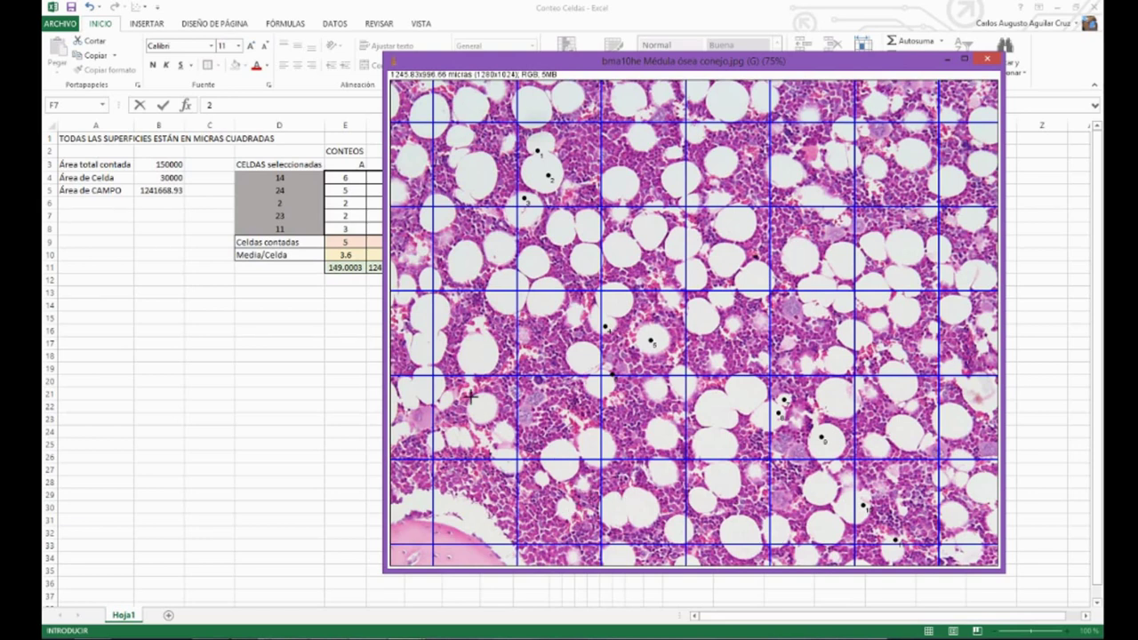
pyautogui.click(442, 343)
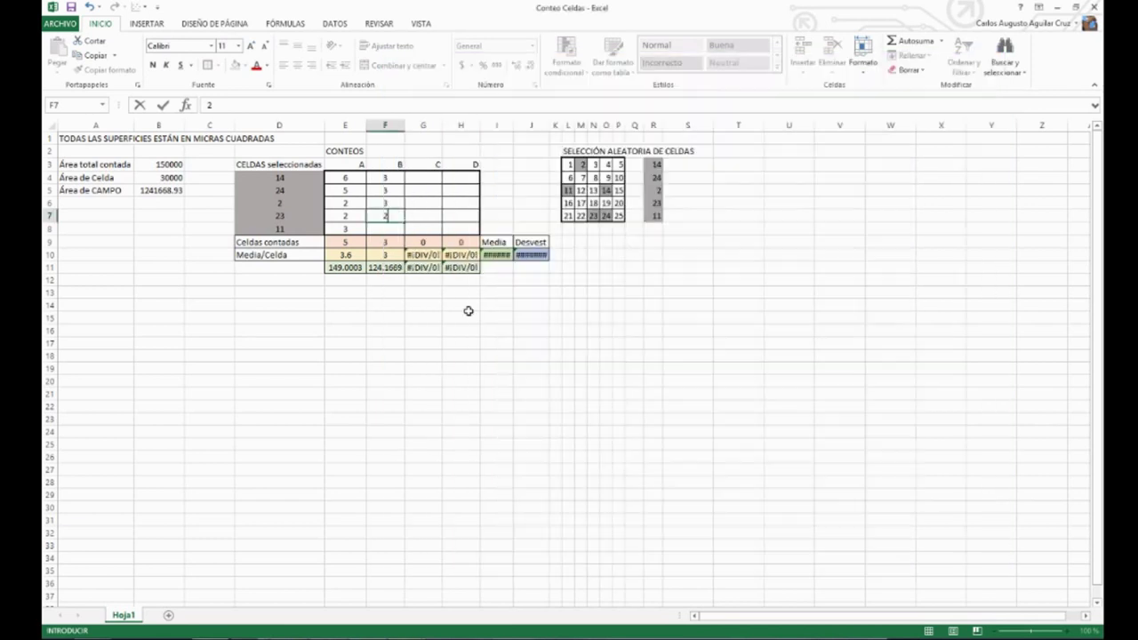
pyautogui.click(392, 229)
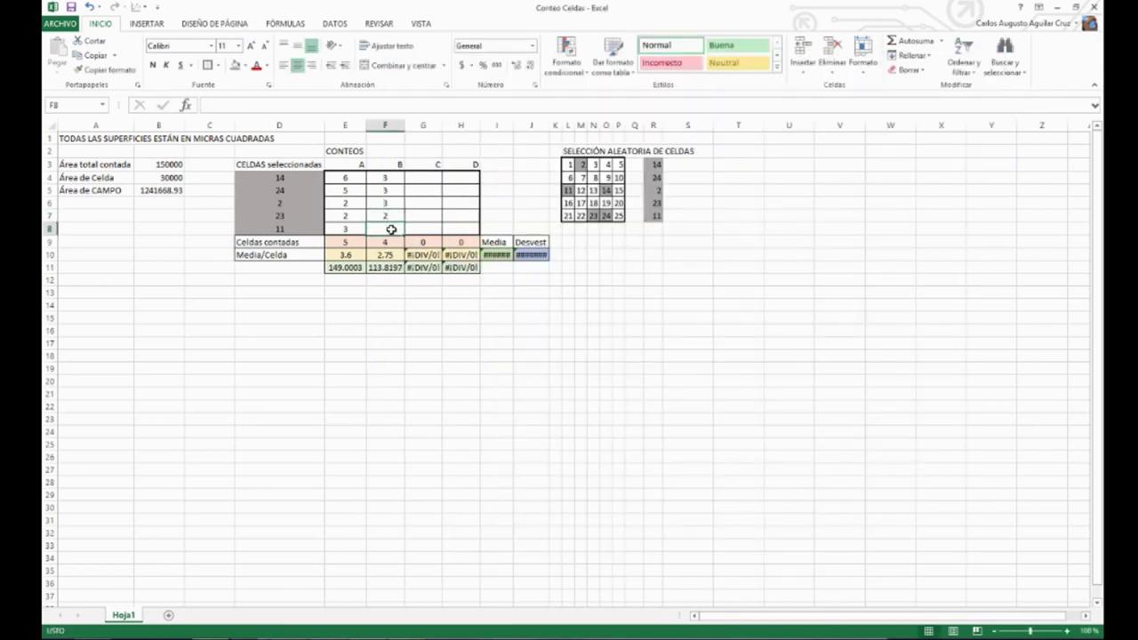
pyautogui.write('4')
pyautogui.click(392, 293)
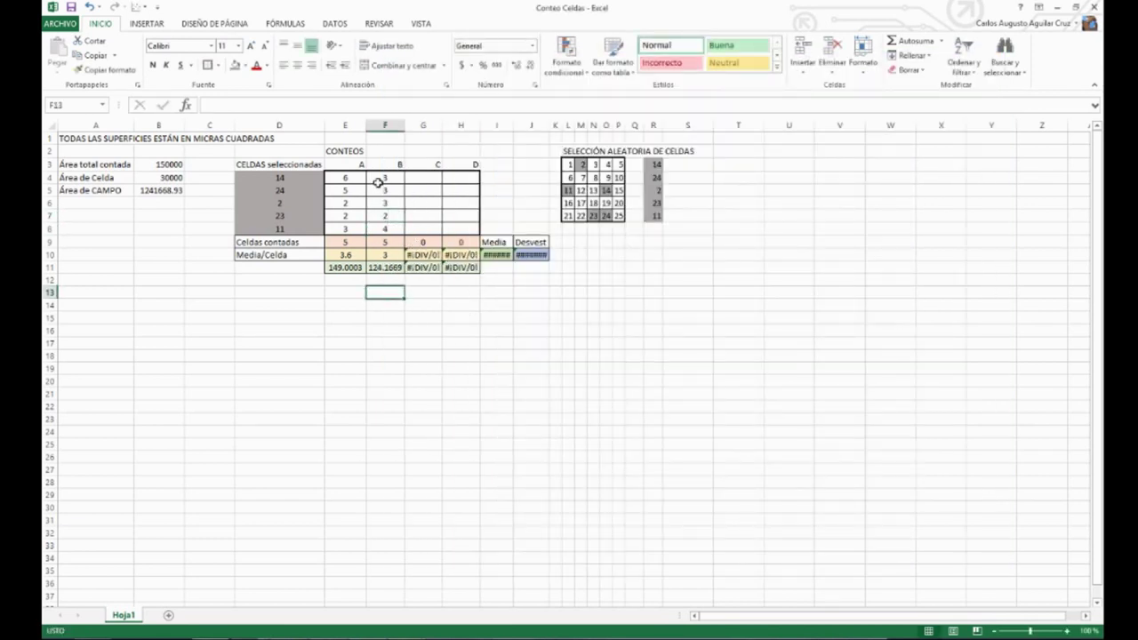
# Review column B's counts against the marked image, its formulas for counted squares, mean per square and whole-field estimate, and the field area.
pyautogui.moveTo(389, 180); pyautogui.dragTo(386, 233)
pyautogui.moveTo(407, 633)
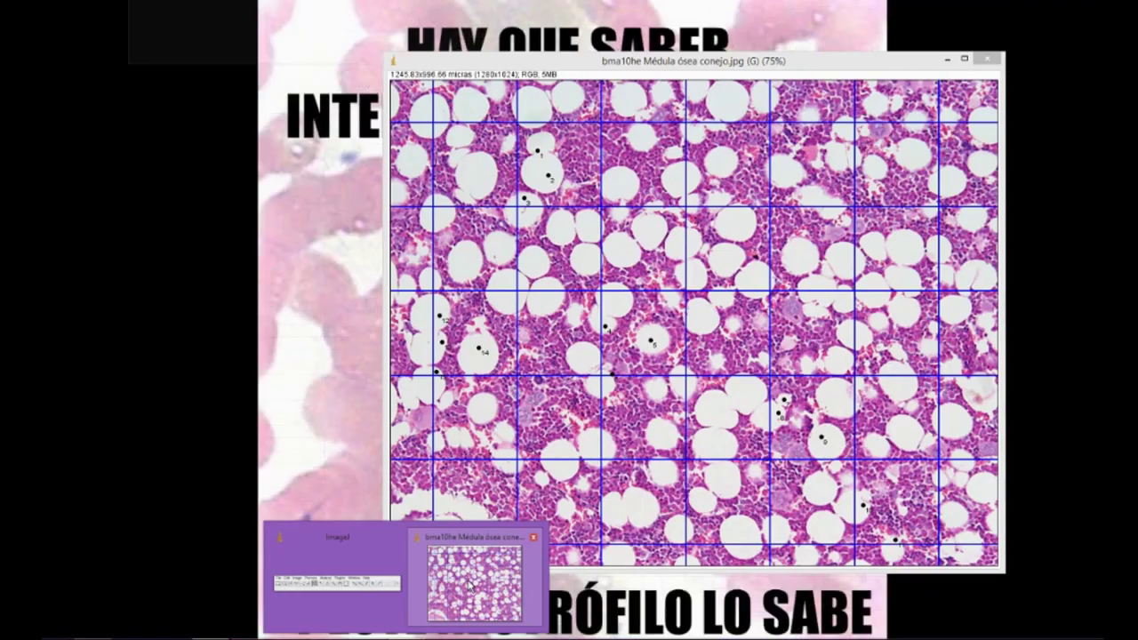
pyautogui.click(469, 584)
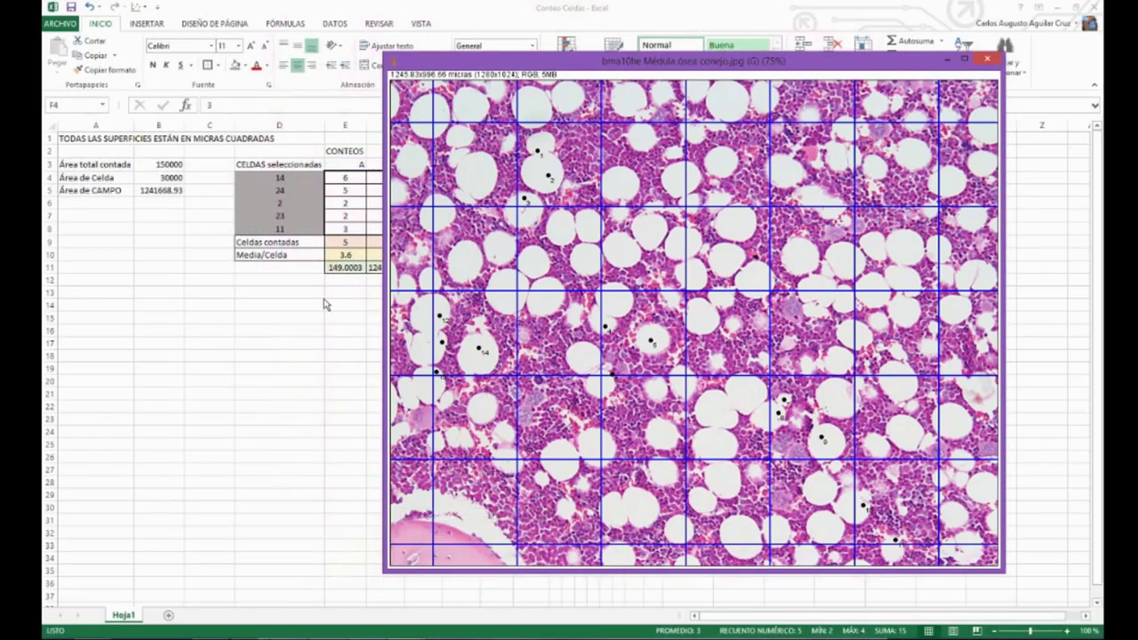
pyautogui.hotkey('alt', 'Tab')
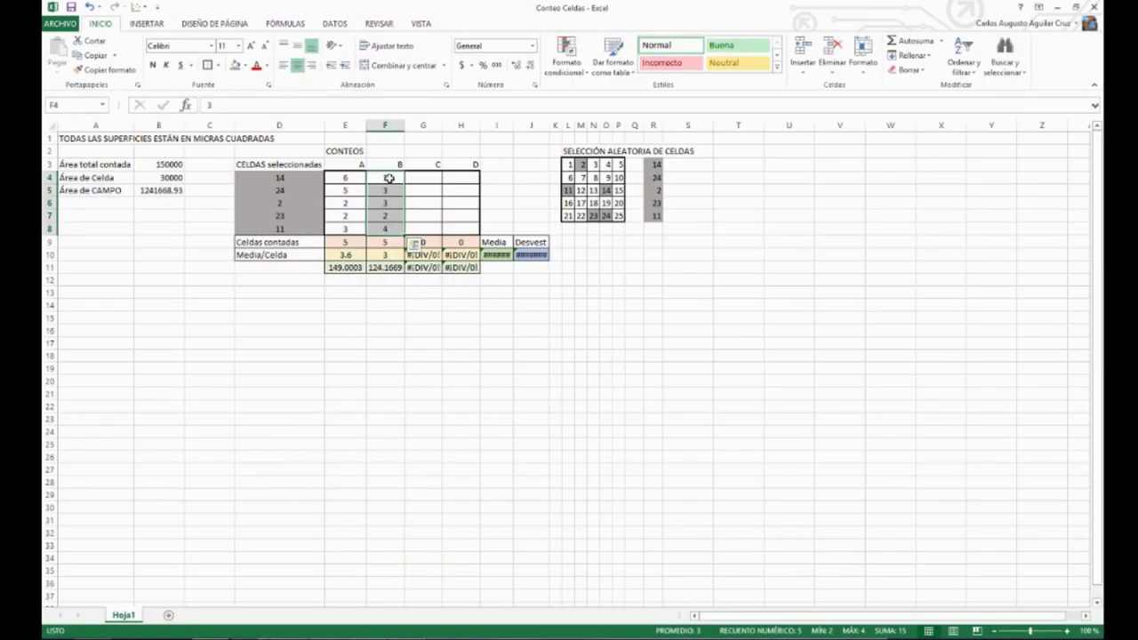
pyautogui.click(391, 242)
pyautogui.click(391, 254)
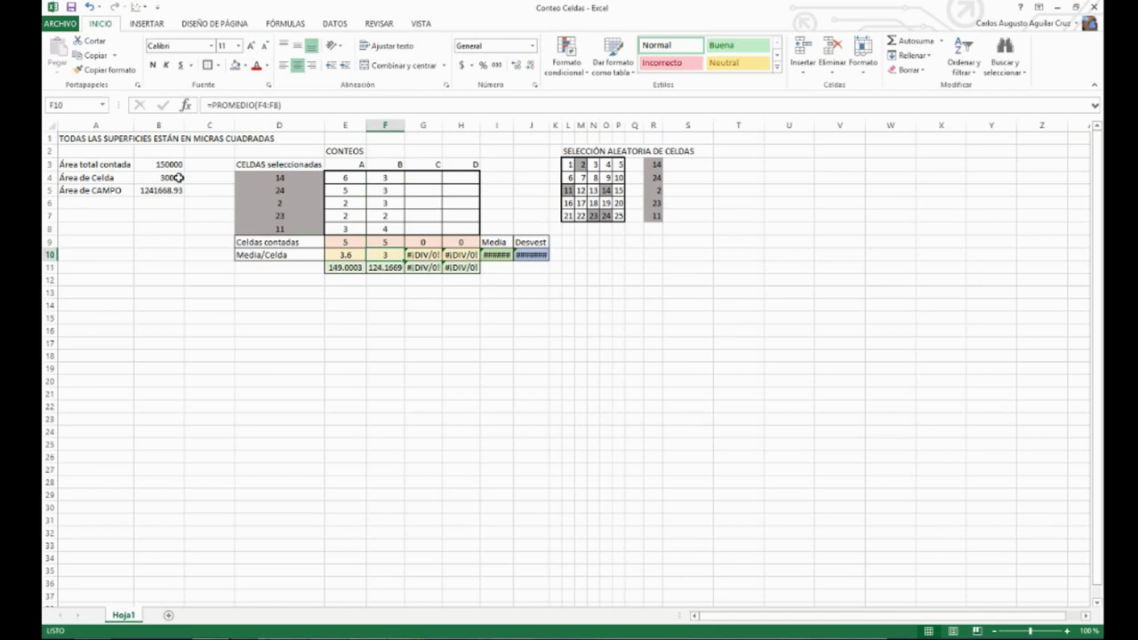
pyautogui.click(381, 269)
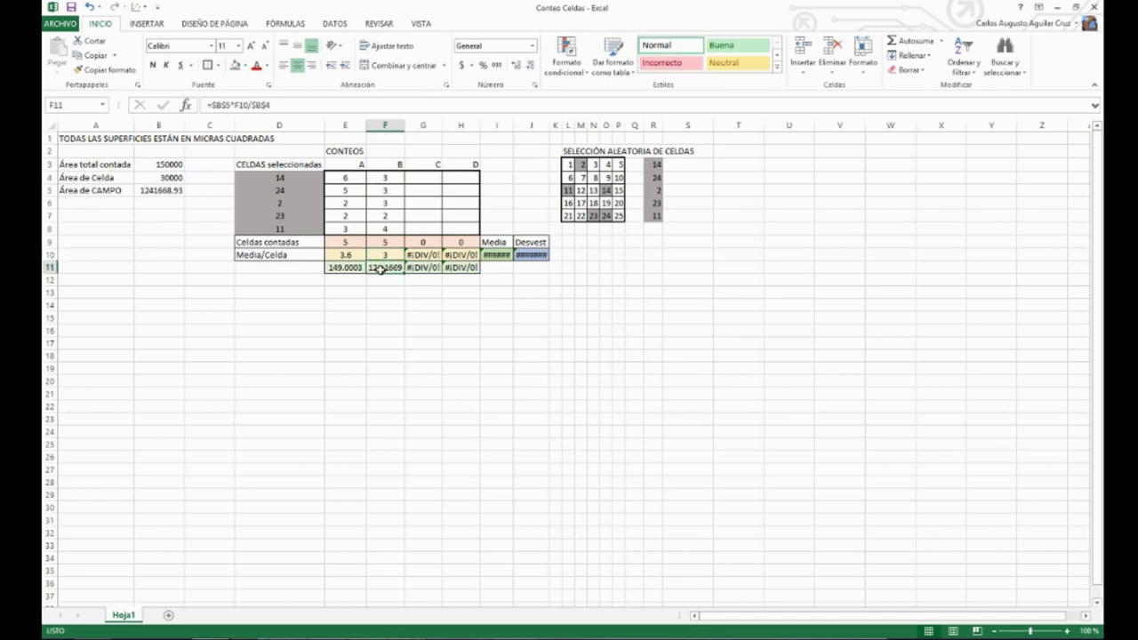
pyautogui.click(157, 190)
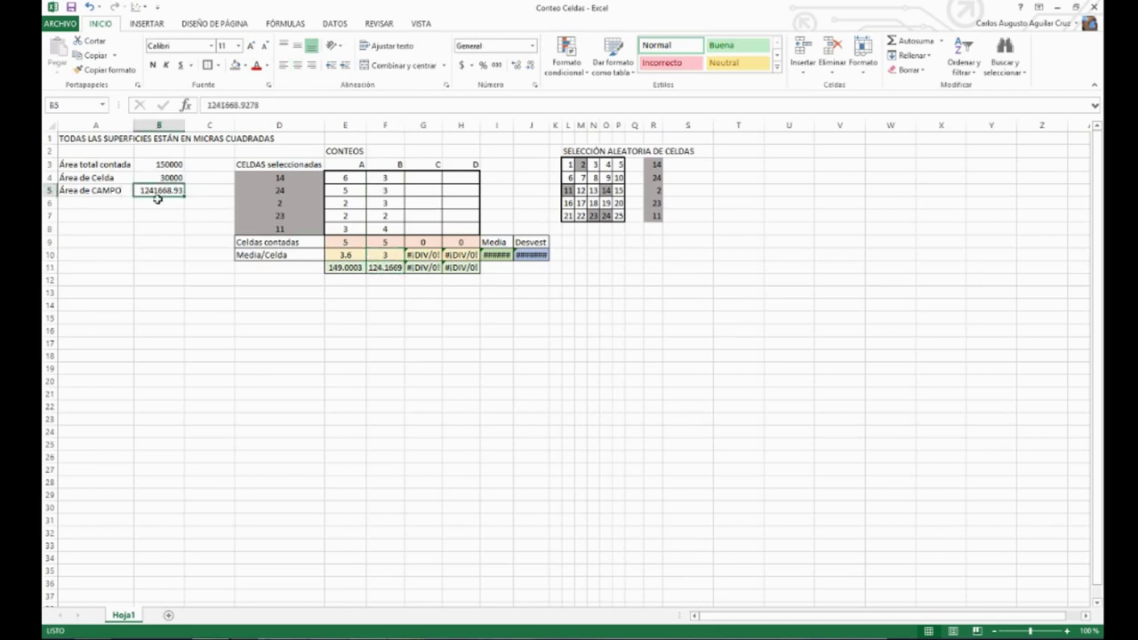
pyautogui.click(377, 279)
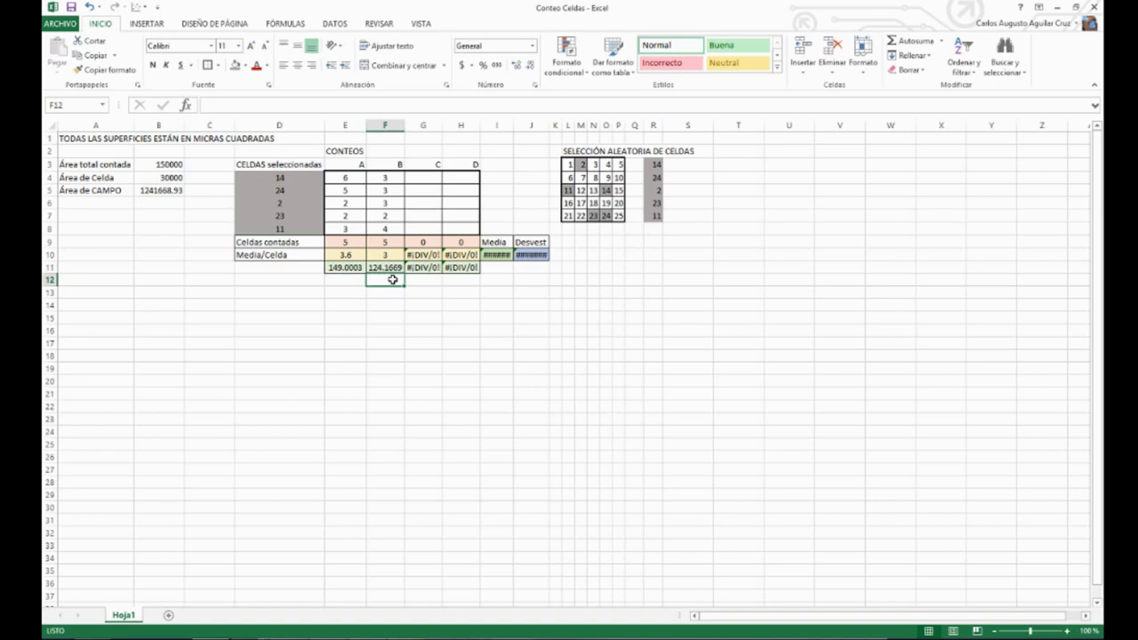
# Return to the gridded image in ImageJ and clear the count B point marks.
pyautogui.hotkey('alt', 'Tab')
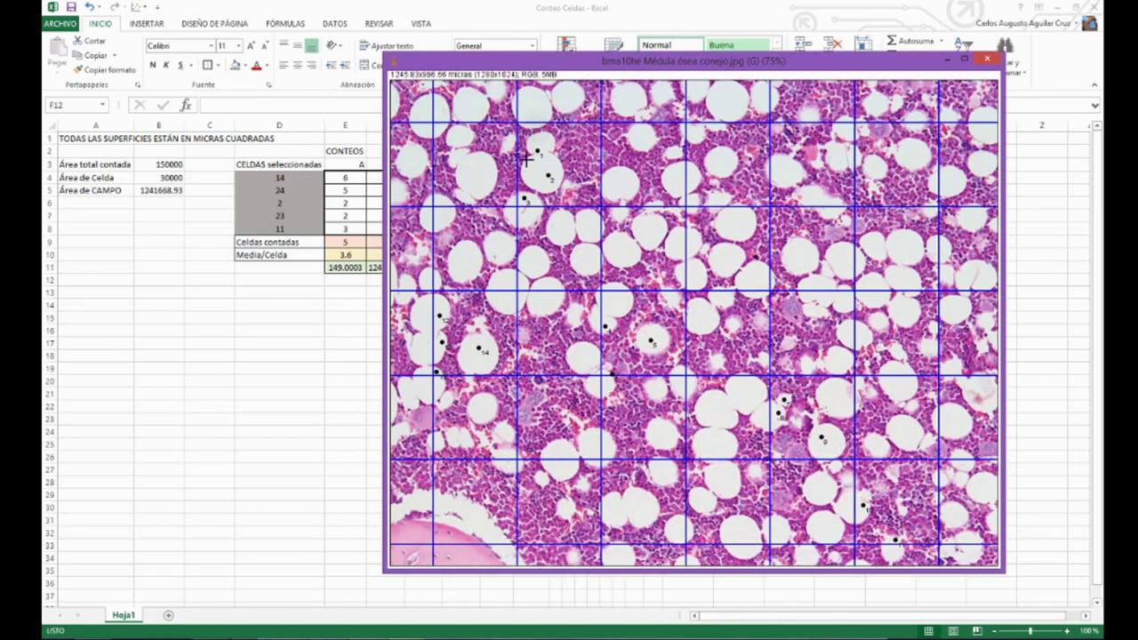
pyautogui.click(353, 543)
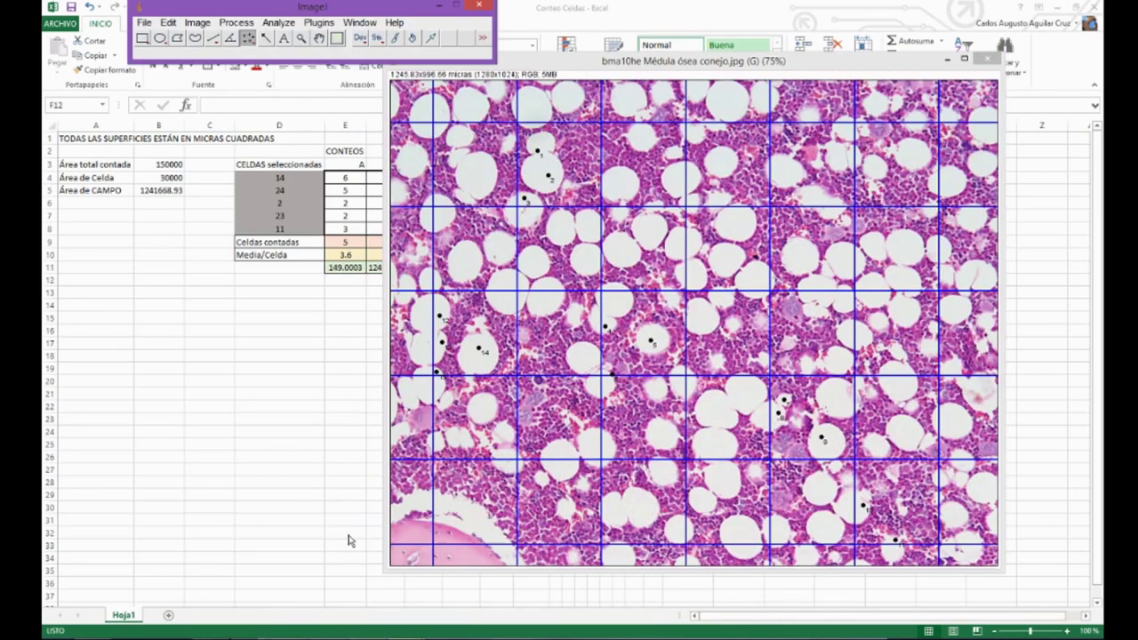
pyautogui.click(213, 38)
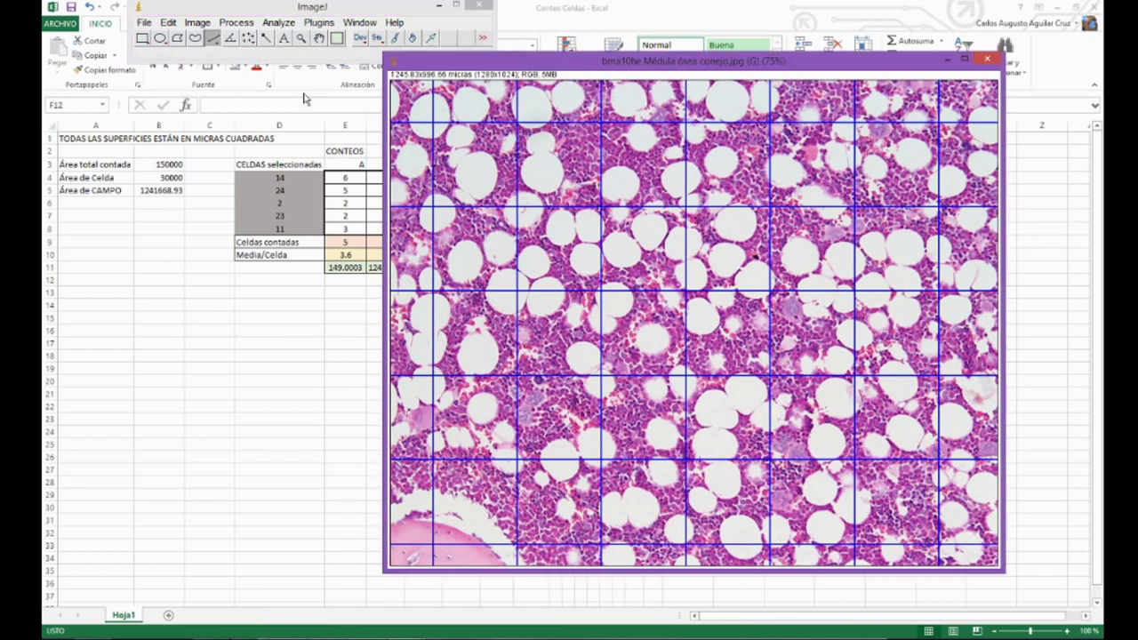
# Mark five cells in the third square of the second full grid row and enter 5 as count C in G4.
pyautogui.click(248, 38)
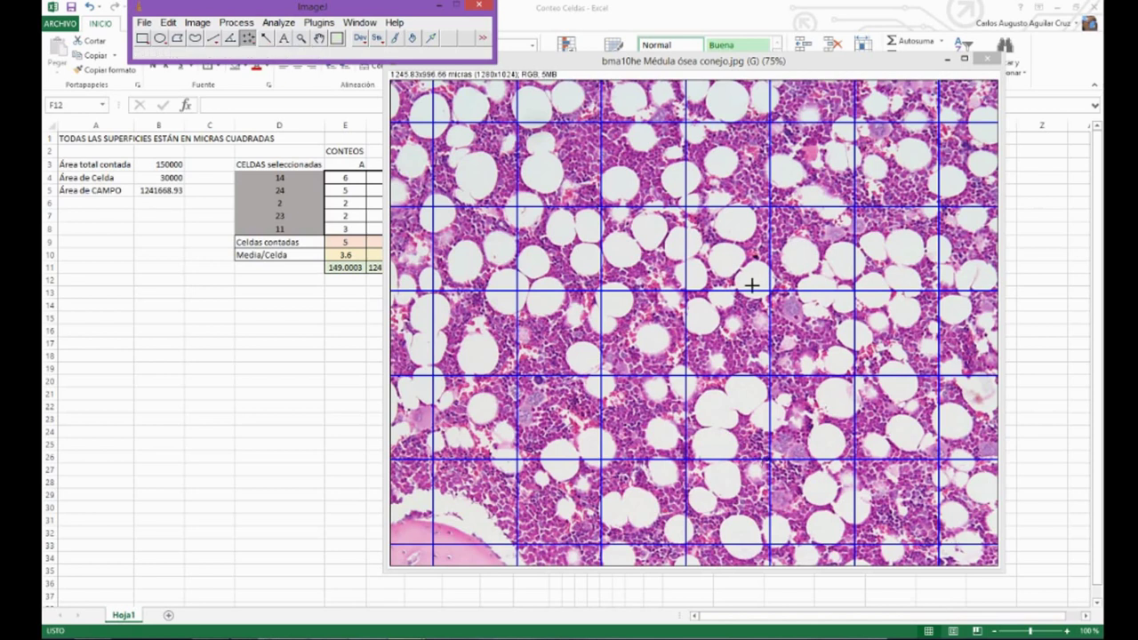
pyautogui.click(603, 225)
pyautogui.click(626, 253)
pyautogui.click(644, 234)
pyautogui.click(619, 283)
pyautogui.click(603, 262)
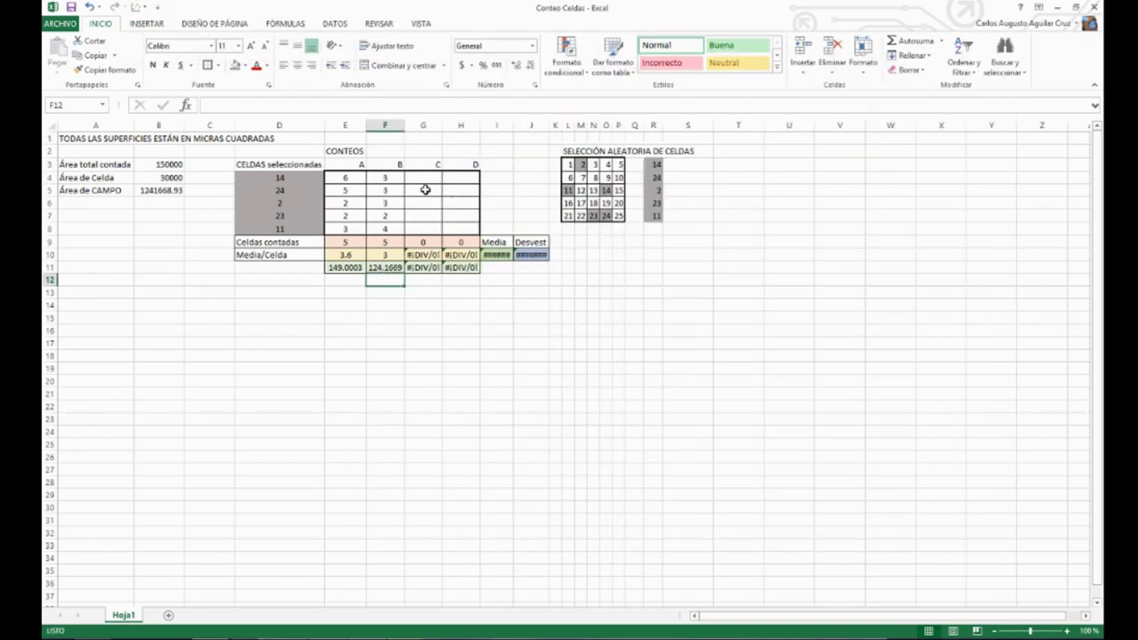
pyautogui.click(431, 179)
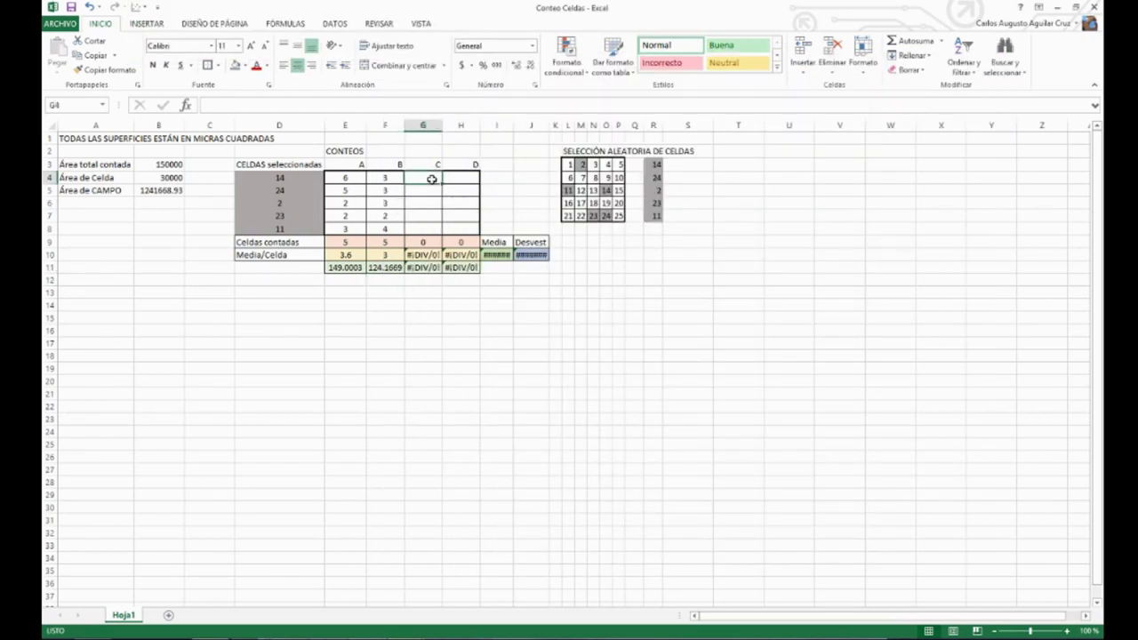
pyautogui.write('5')
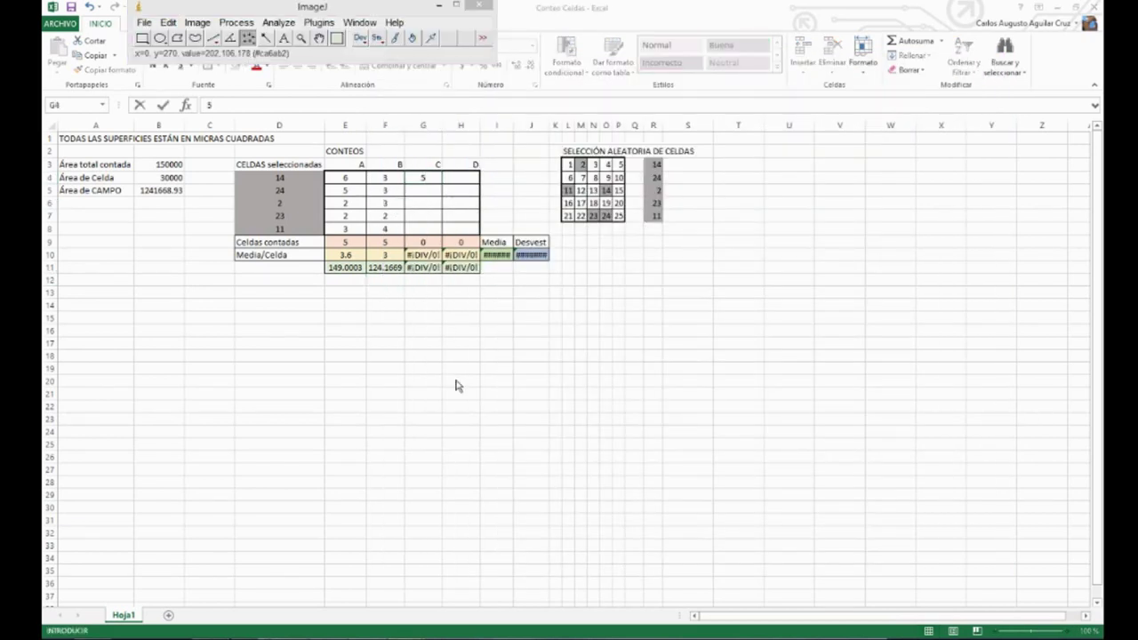
# Mark two cells in the fourth square of the third full grid row and enter 2 as count C in G5.
pyautogui.hotkey('alt', 'Tab')
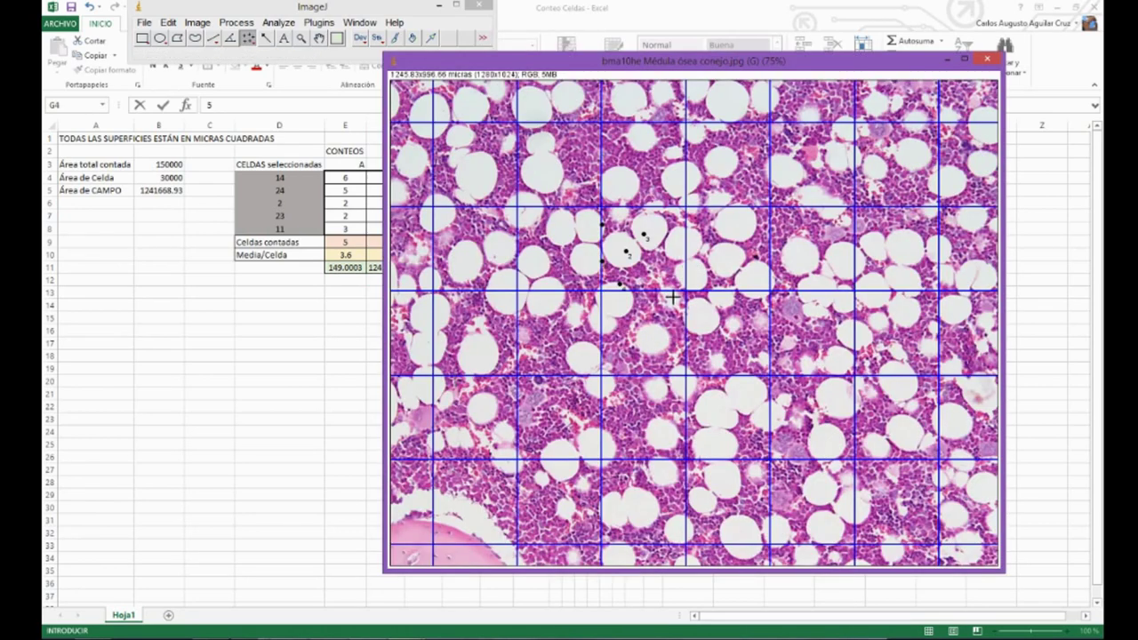
pyautogui.click(705, 312)
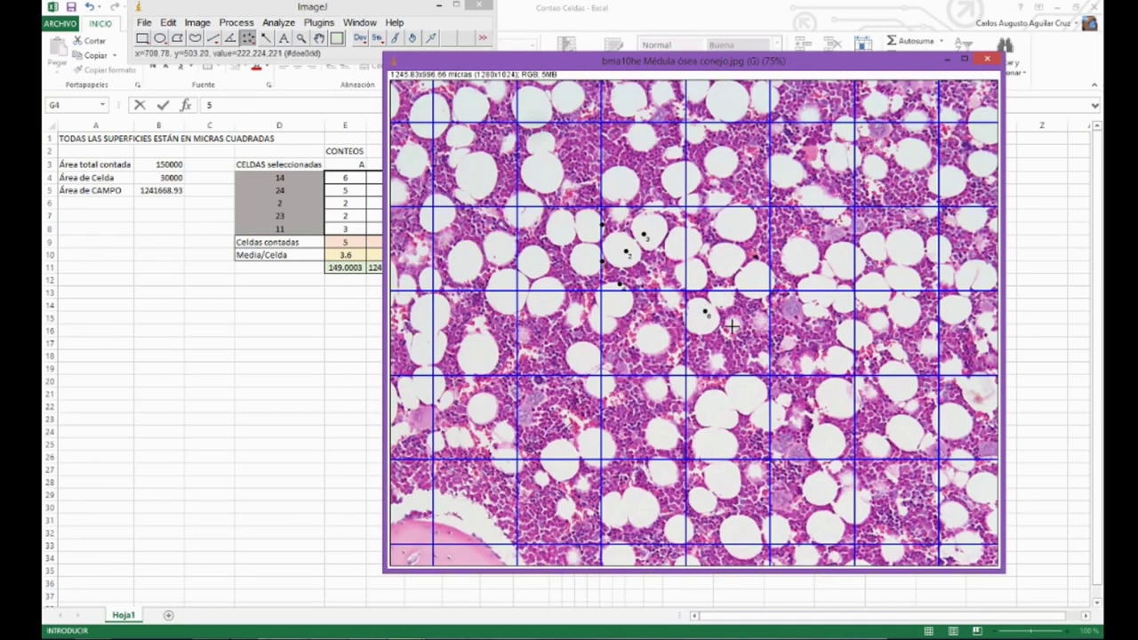
pyautogui.click(689, 374)
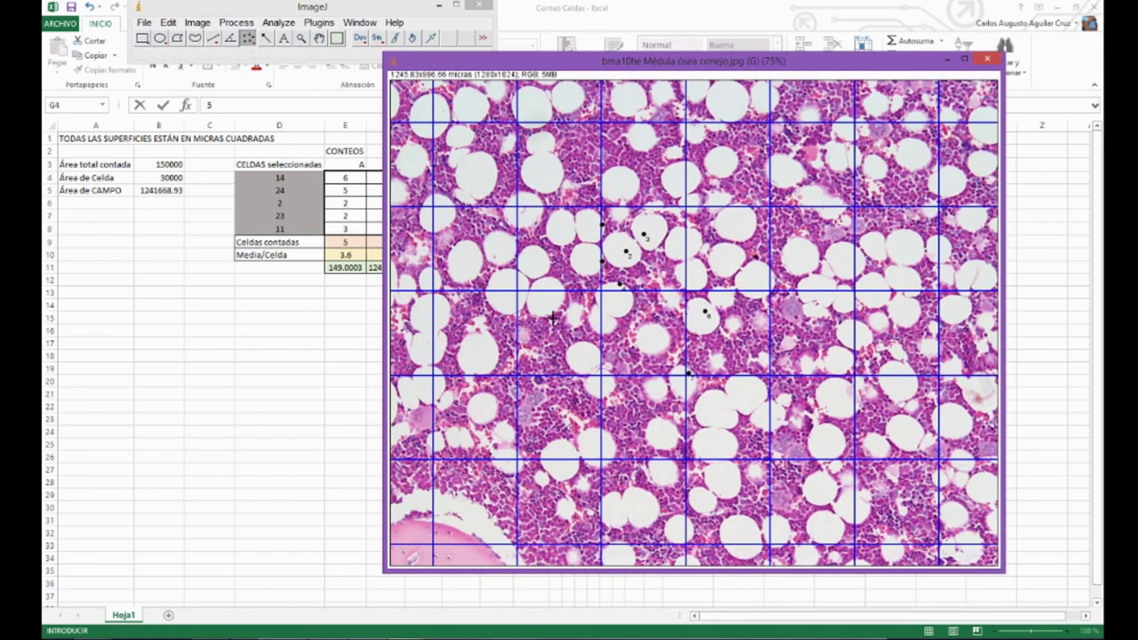
pyautogui.hotkey('alt', 'Tab')
pyautogui.click(429, 189)
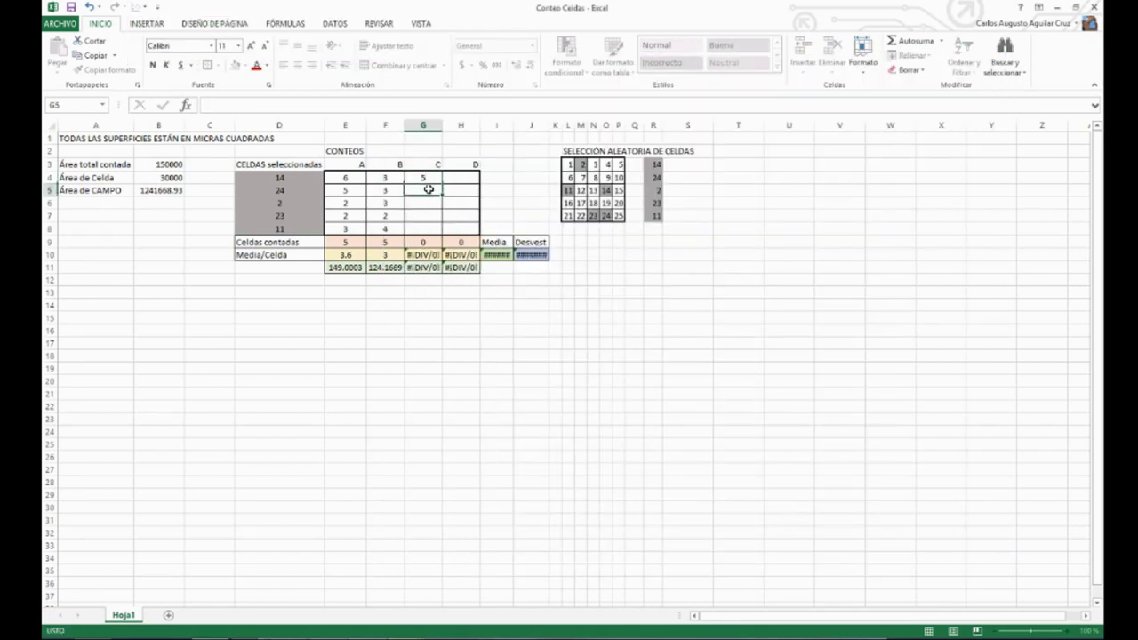
pyautogui.write('2')
# Mark three cells in the fifth square of the fourth full grid row and enter 3 as count C in G6.
pyautogui.hotkey('alt', 'Tab')
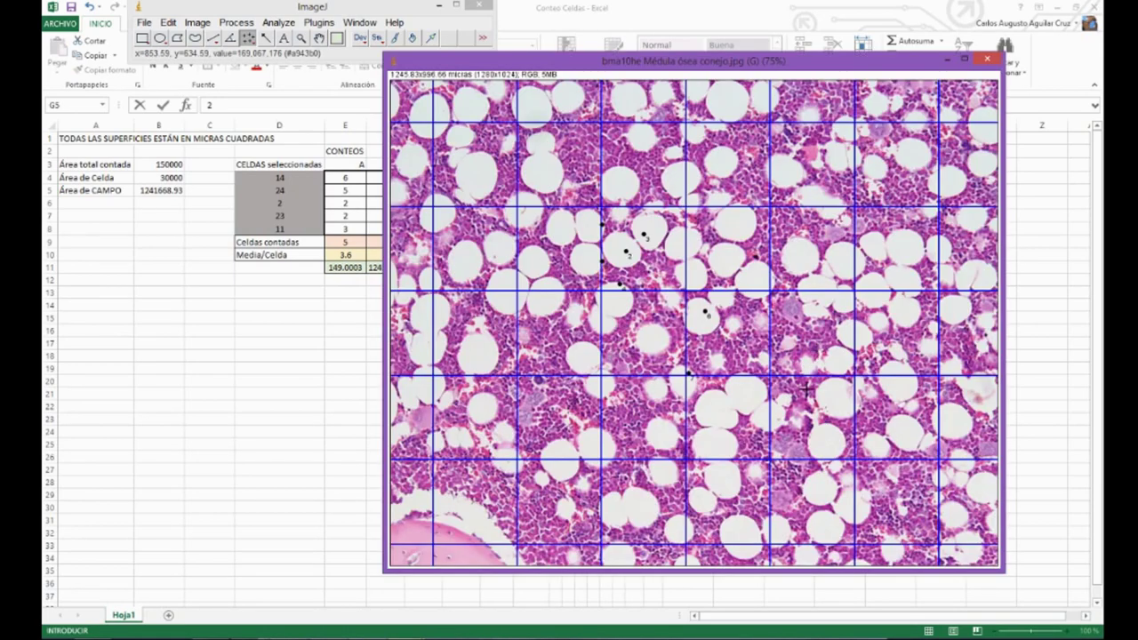
pyautogui.click(784, 399)
pyautogui.click(778, 422)
pyautogui.click(819, 437)
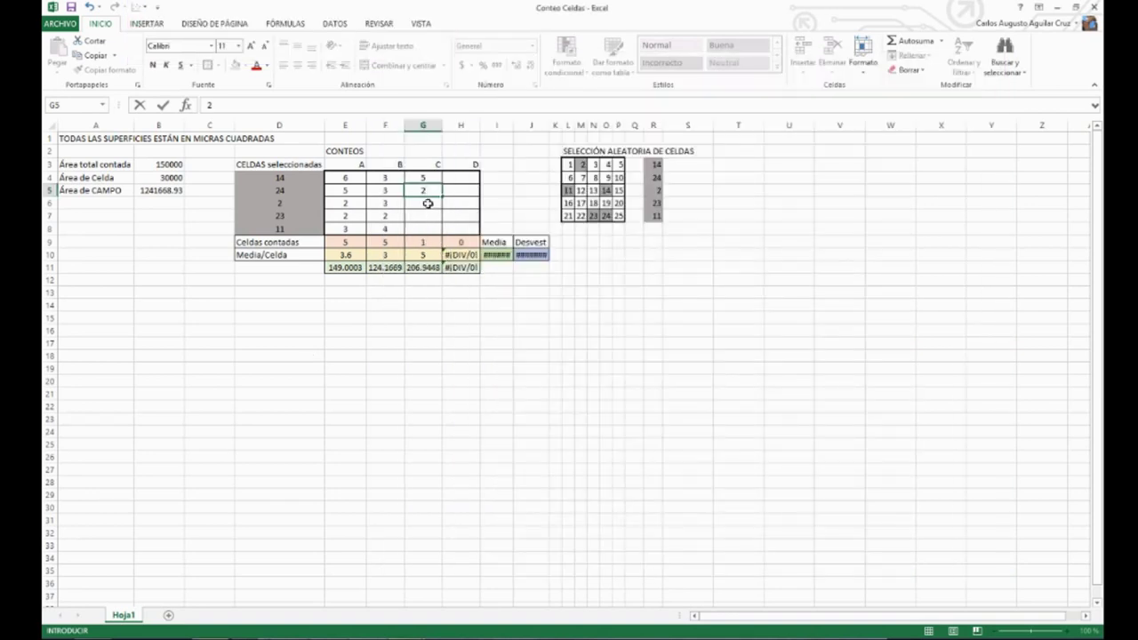
pyautogui.click(424, 203)
pyautogui.write('3')
pyautogui.click(468, 356)
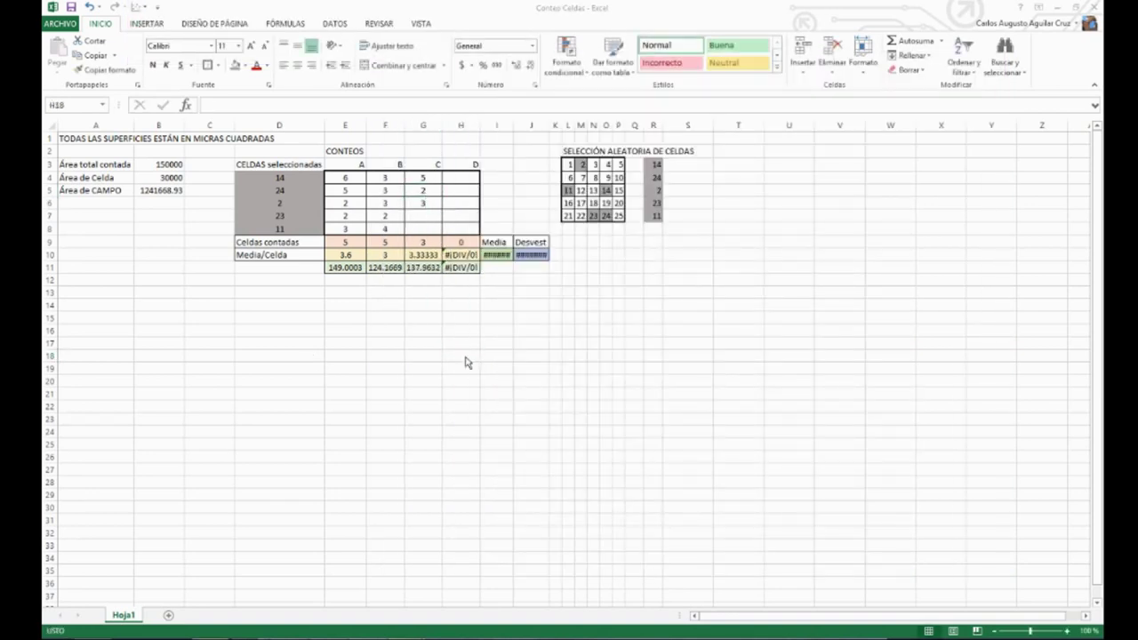
# Mark five cells in the sixth square of the second full grid row and enter 5 as count C in G7.
pyautogui.hotkey('alt', 'Tab')
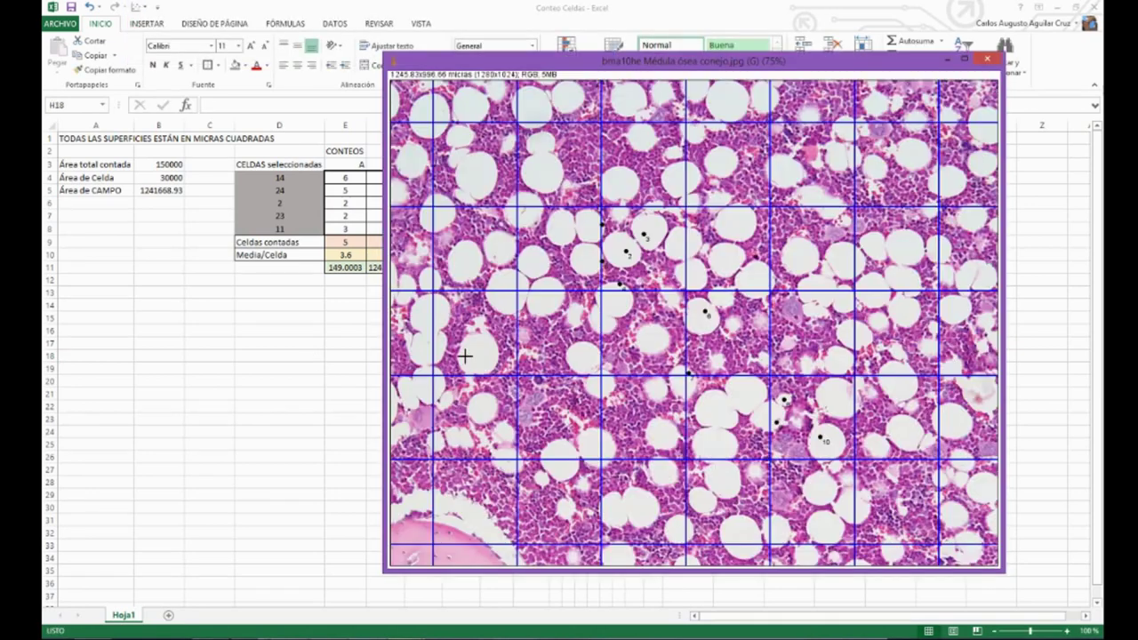
pyautogui.click(861, 258)
pyautogui.click(873, 250)
pyautogui.click(900, 275)
pyautogui.hotkey('alt', 'Tab')
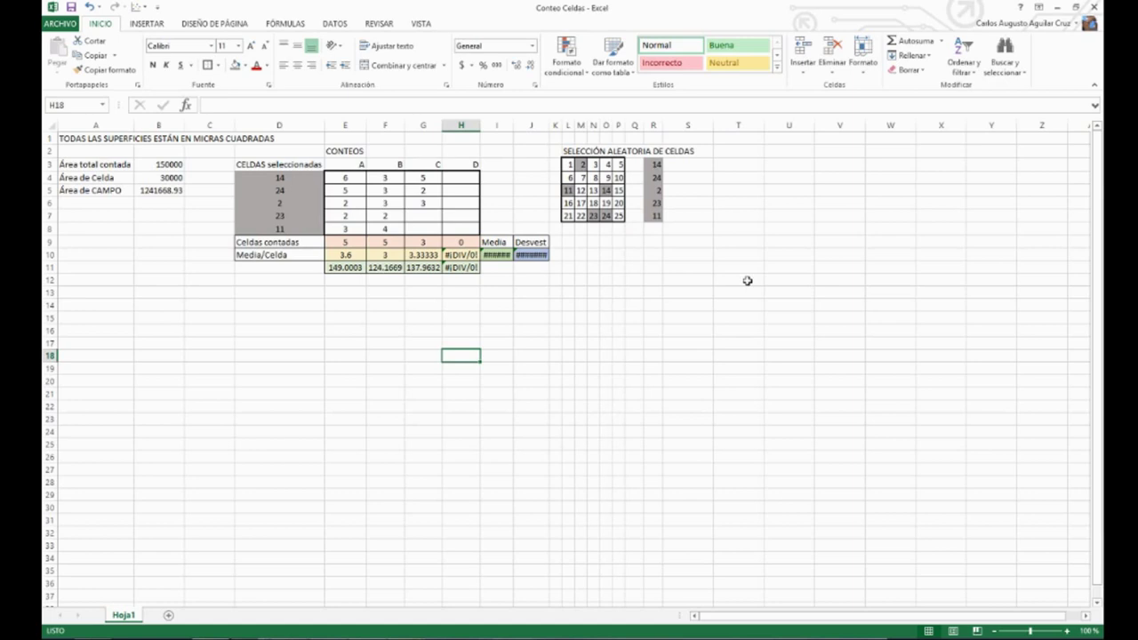
pyautogui.click(424, 215)
pyautogui.write('5')
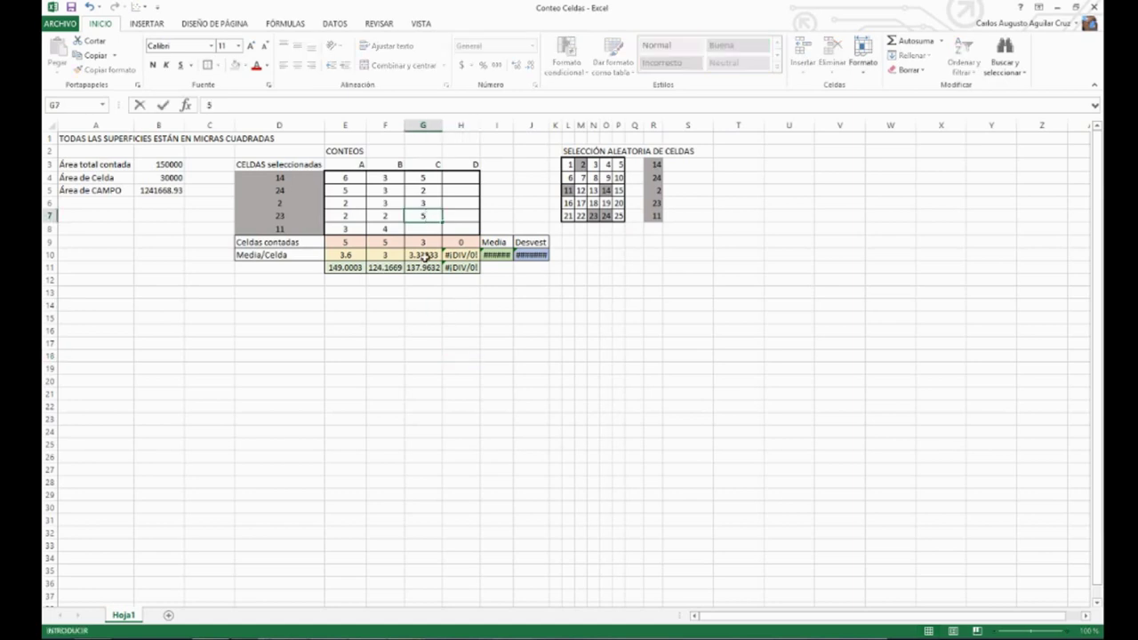
# Mark four cells in the first square of the third full grid row and enter 4 as count C in G8.
pyautogui.hotkey('alt', 'Tab')
pyautogui.click(479, 345)
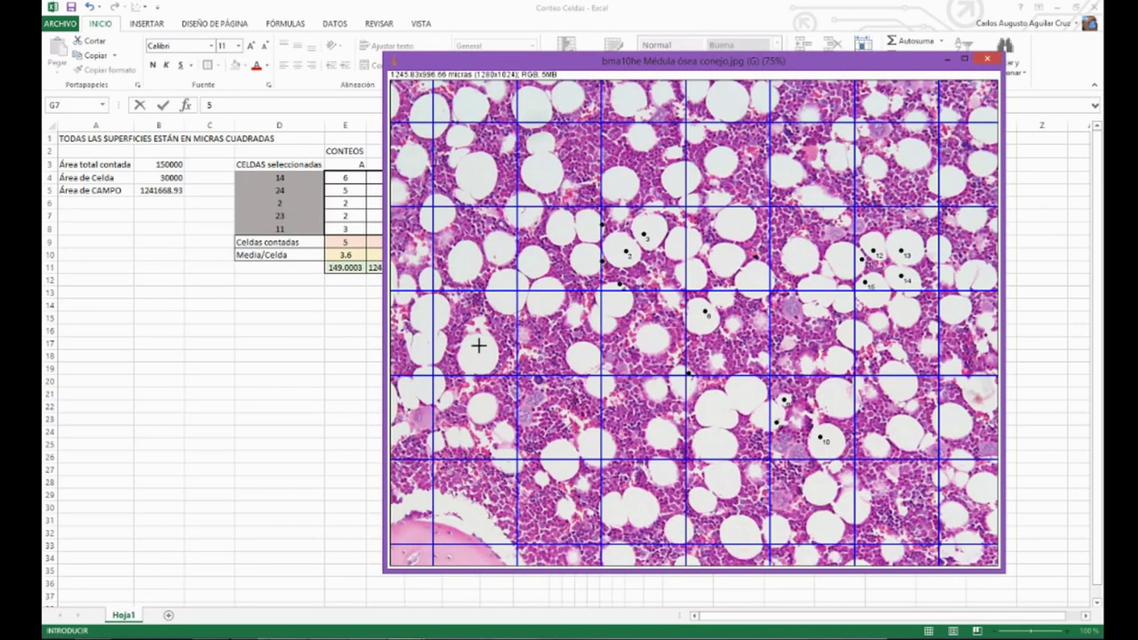
pyautogui.click(446, 346)
pyautogui.hotkey('alt', 'Tab')
pyautogui.hotkey('alt', 'Tab')
pyautogui.click(448, 310)
pyautogui.hotkey('alt', 'Tab')
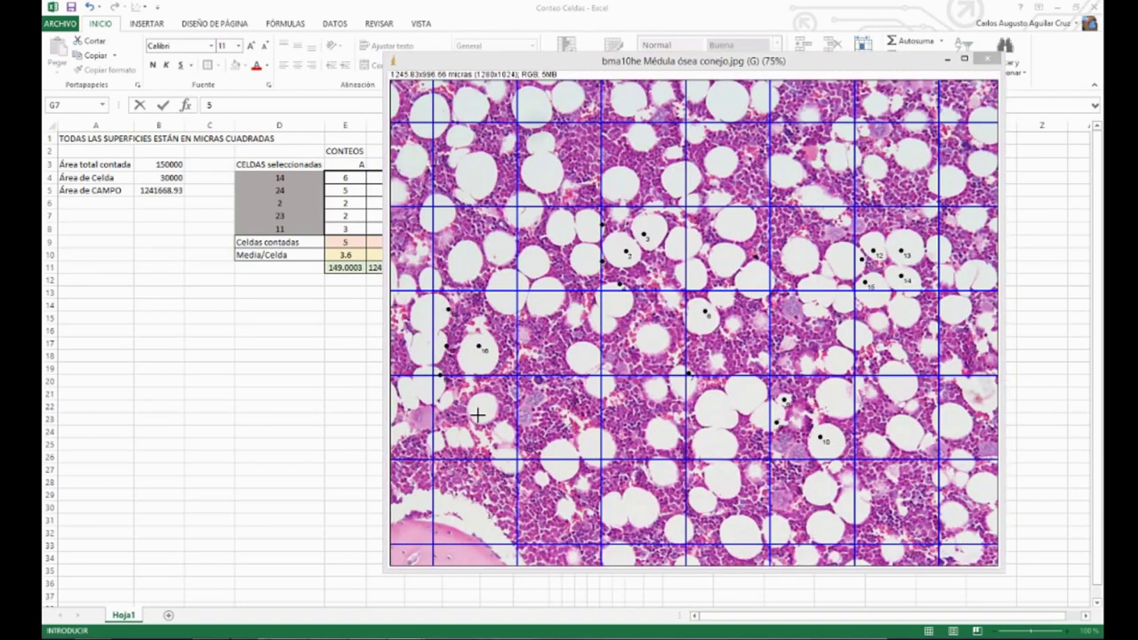
pyautogui.write('4')
pyautogui.click(459, 178)
# Clear the count C point marks in ImageJ and overlay a new grid at a different offset on the bone marrow image.
pyautogui.hotkey('alt', 'Tab')
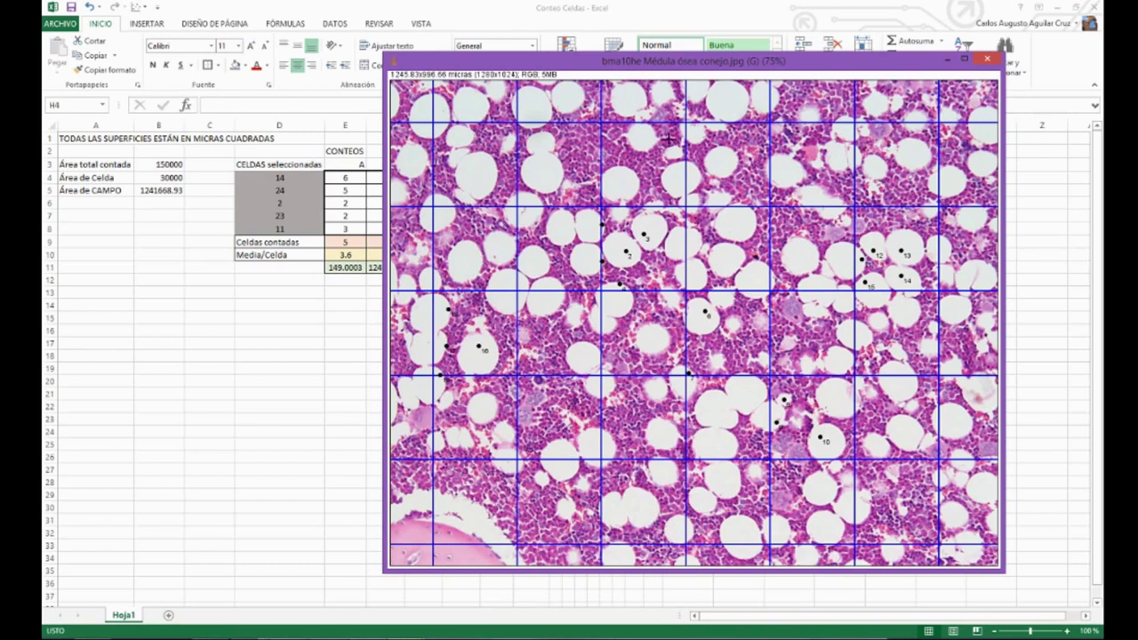
pyautogui.click(375, 560)
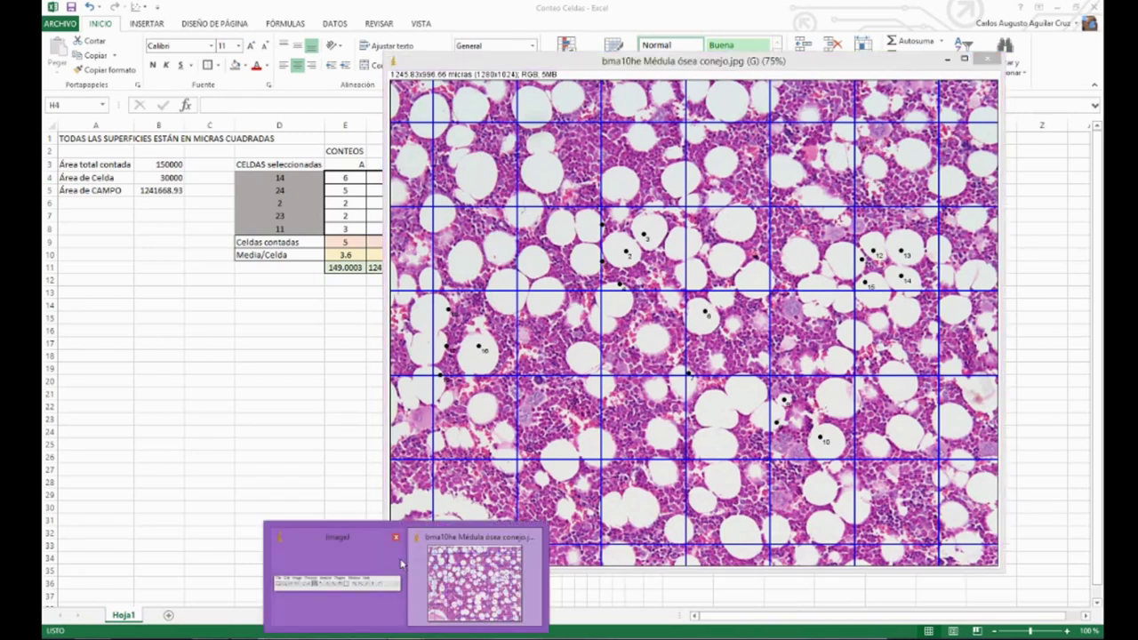
pyautogui.click(375, 549)
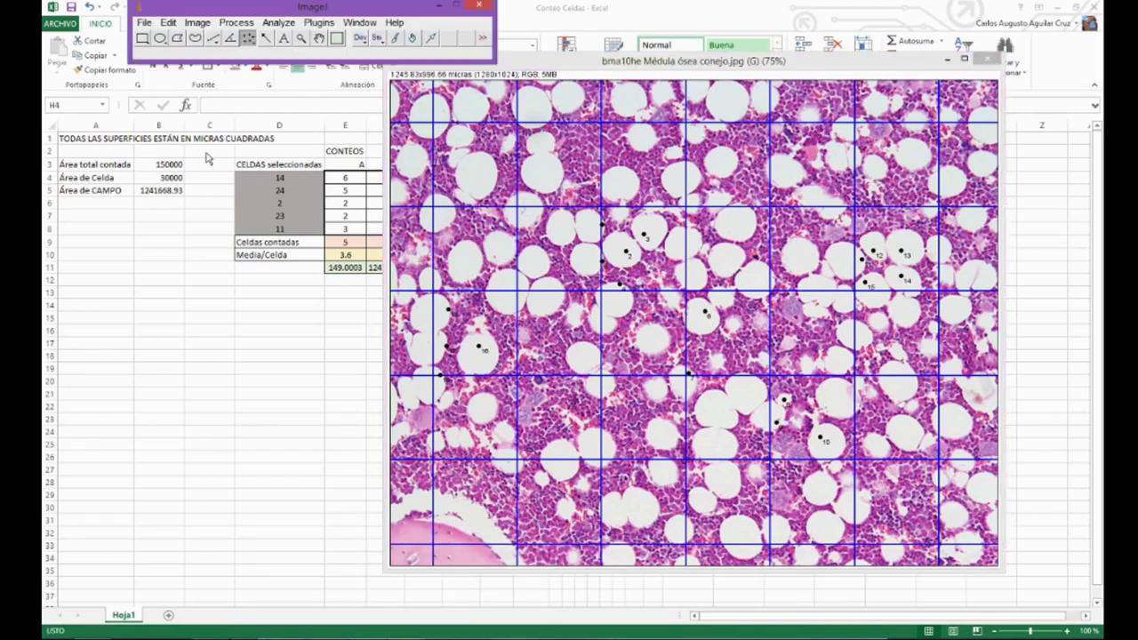
pyautogui.click(213, 37)
pyautogui.click(278, 22)
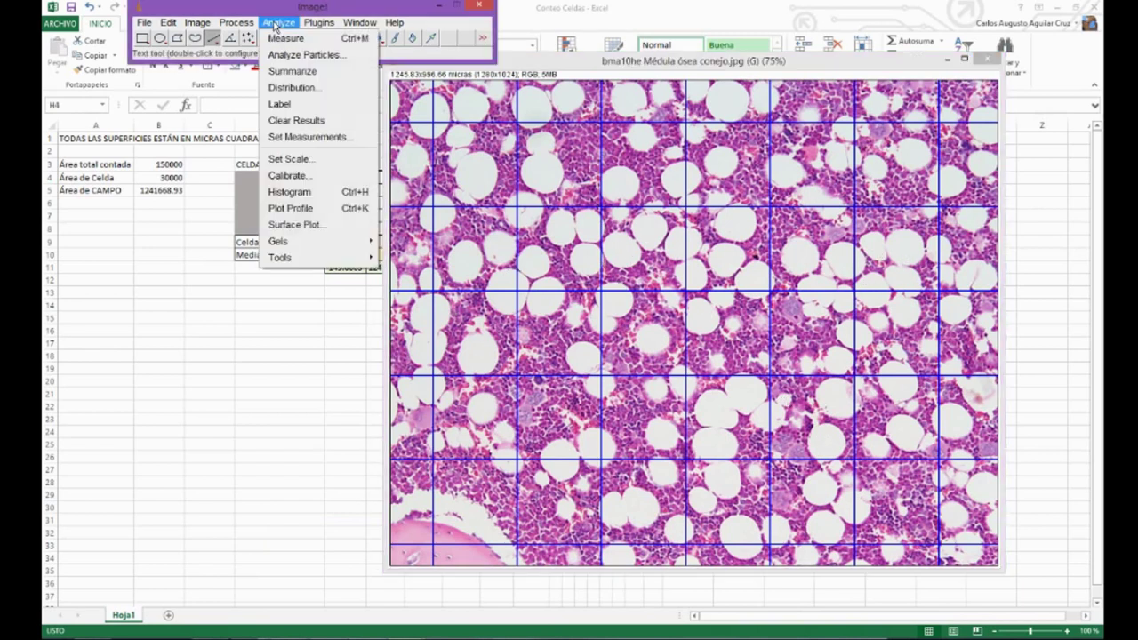
pyautogui.moveTo(361, 260)
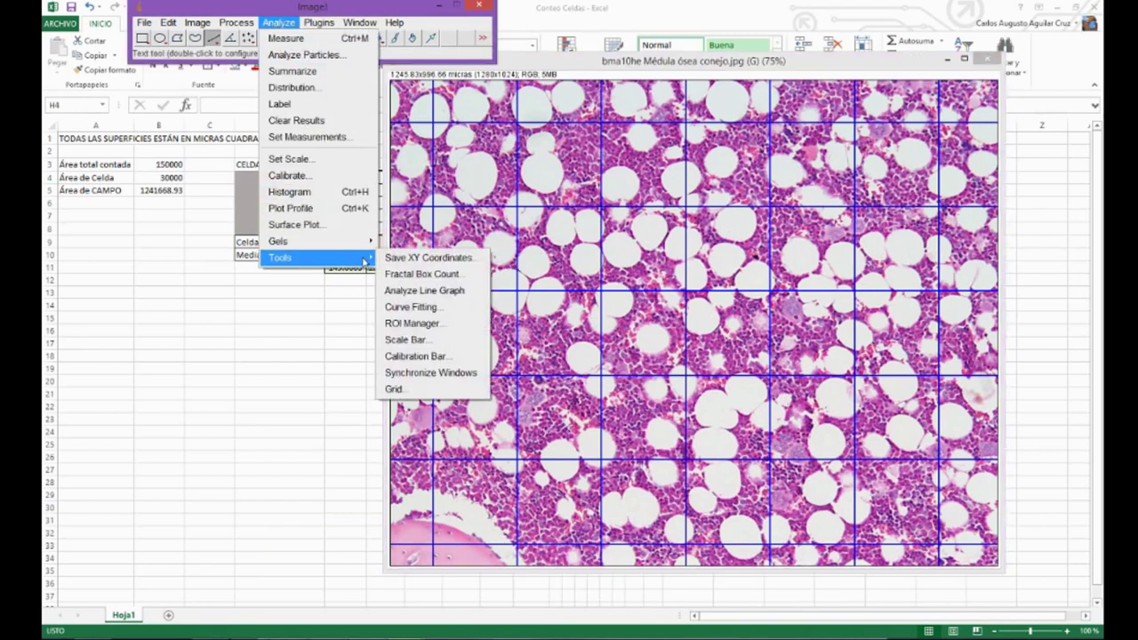
pyautogui.click(418, 391)
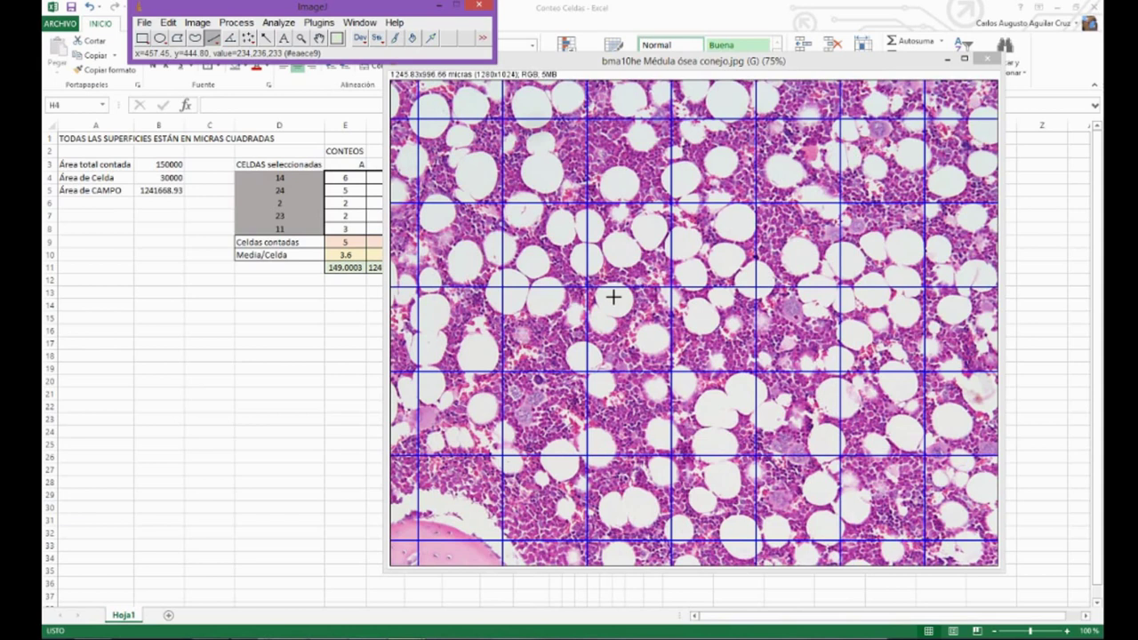
pyautogui.click(591, 354)
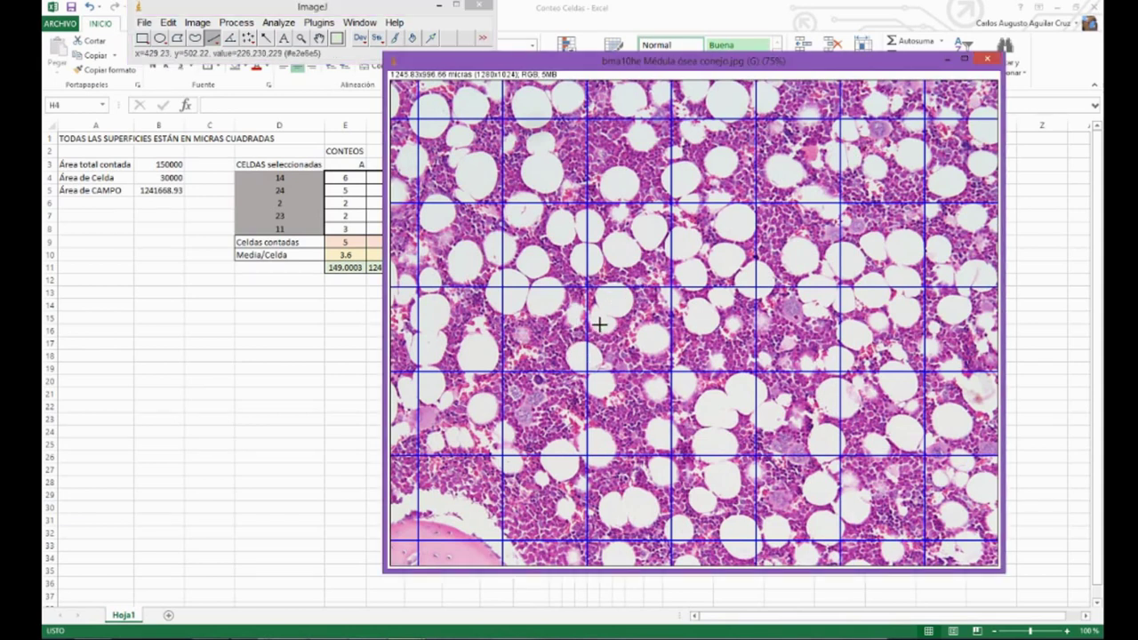
# With the Multi-point tool, mark three cells in the third square of the third full grid row and enter 3 as count D in H4.
pyautogui.click(247, 37)
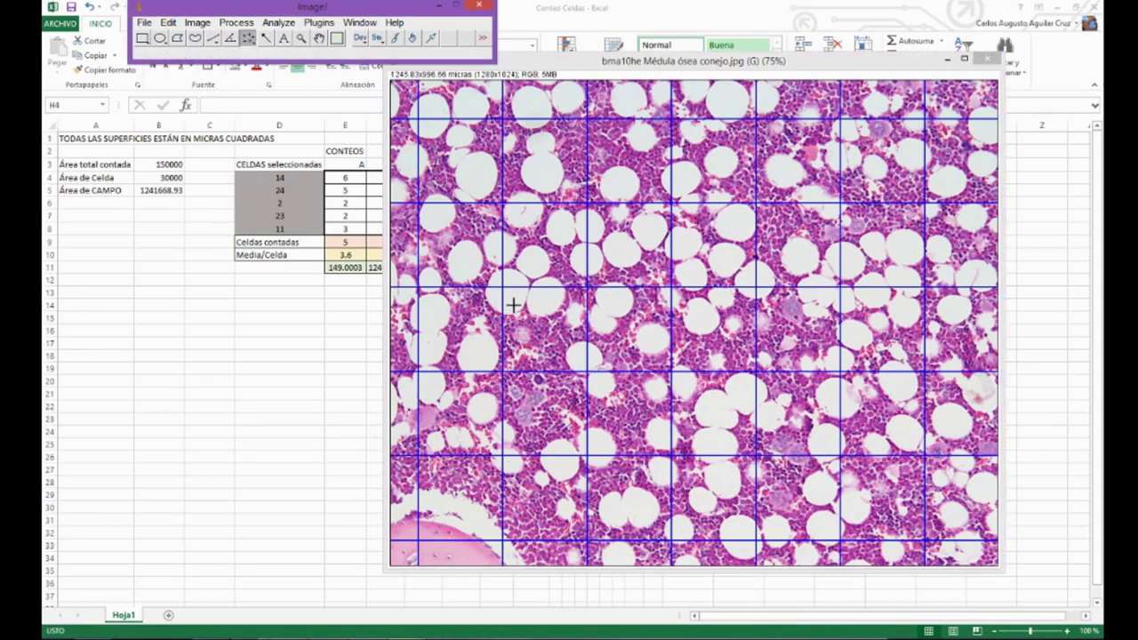
pyautogui.click(594, 356)
pyautogui.click(602, 326)
pyautogui.click(642, 341)
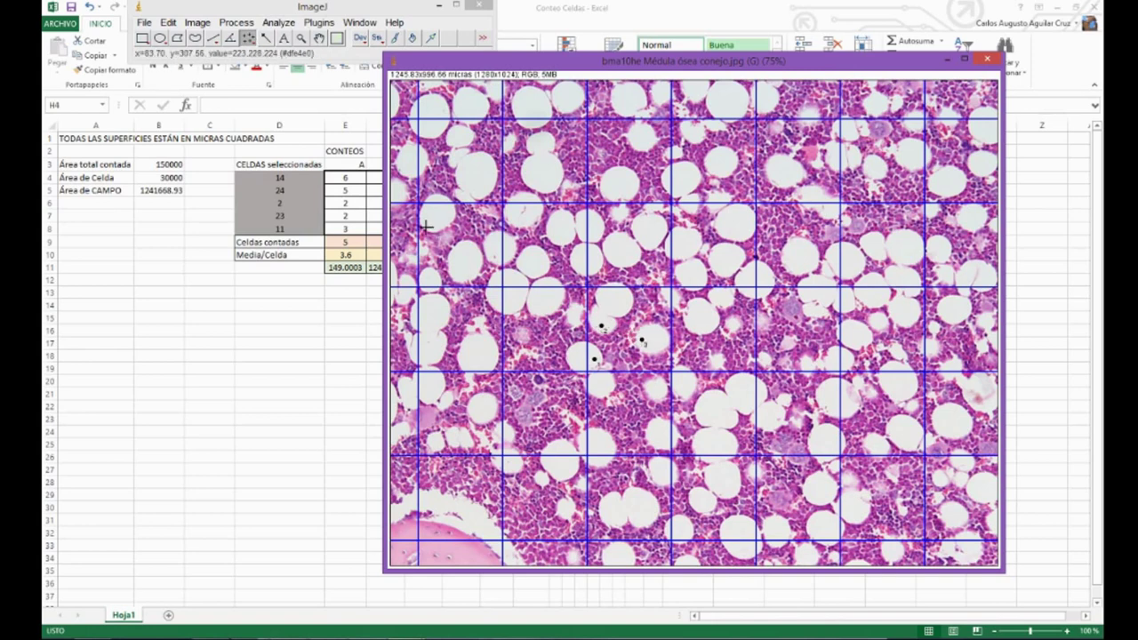
pyautogui.hotkey('alt', 'Tab')
pyautogui.write('3')
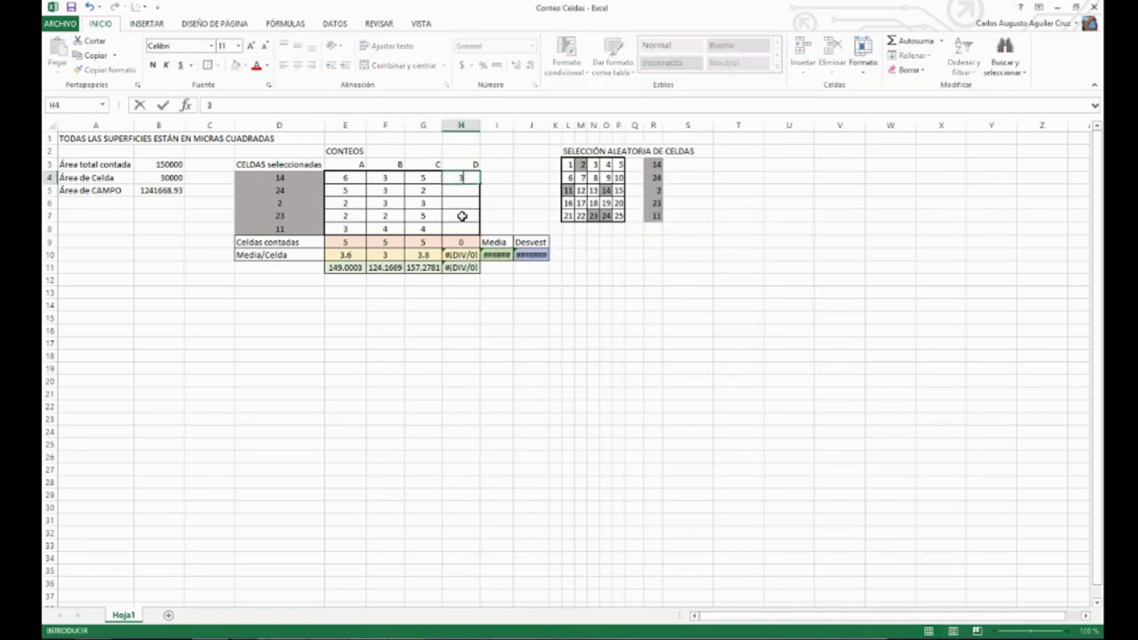
pyautogui.press('Return')
# Mark three cells in the fourth square of the second full grid row and enter 3 as count D in H5.
pyautogui.hotkey('alt', 'Tab')
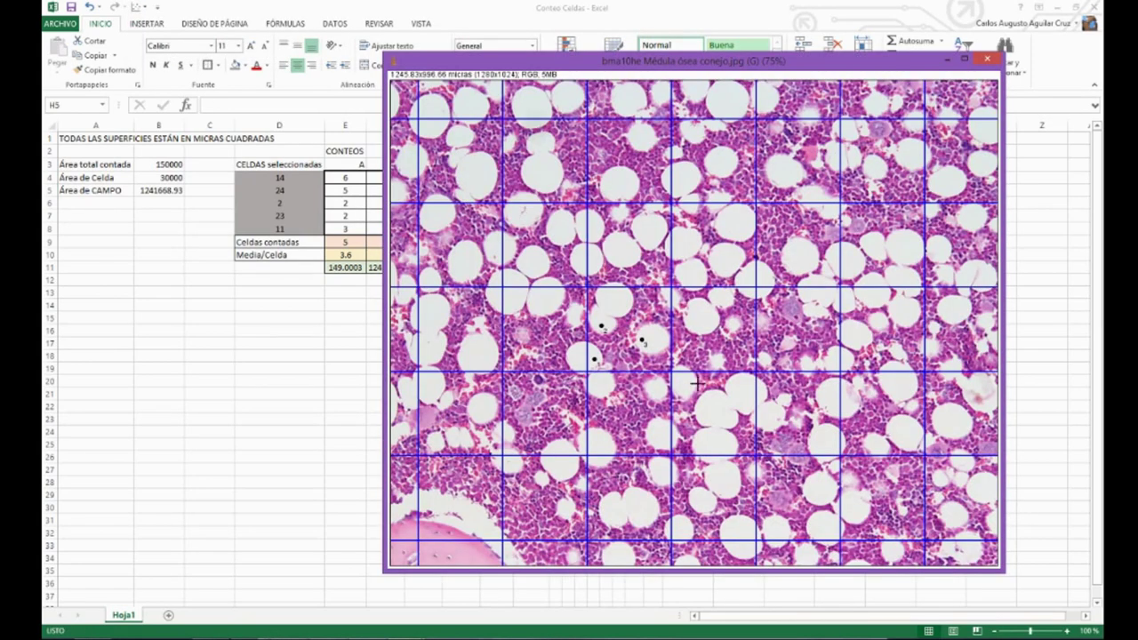
pyautogui.click(698, 271)
pyautogui.click(683, 240)
pyautogui.click(716, 251)
pyautogui.hotkey('alt', 'Tab')
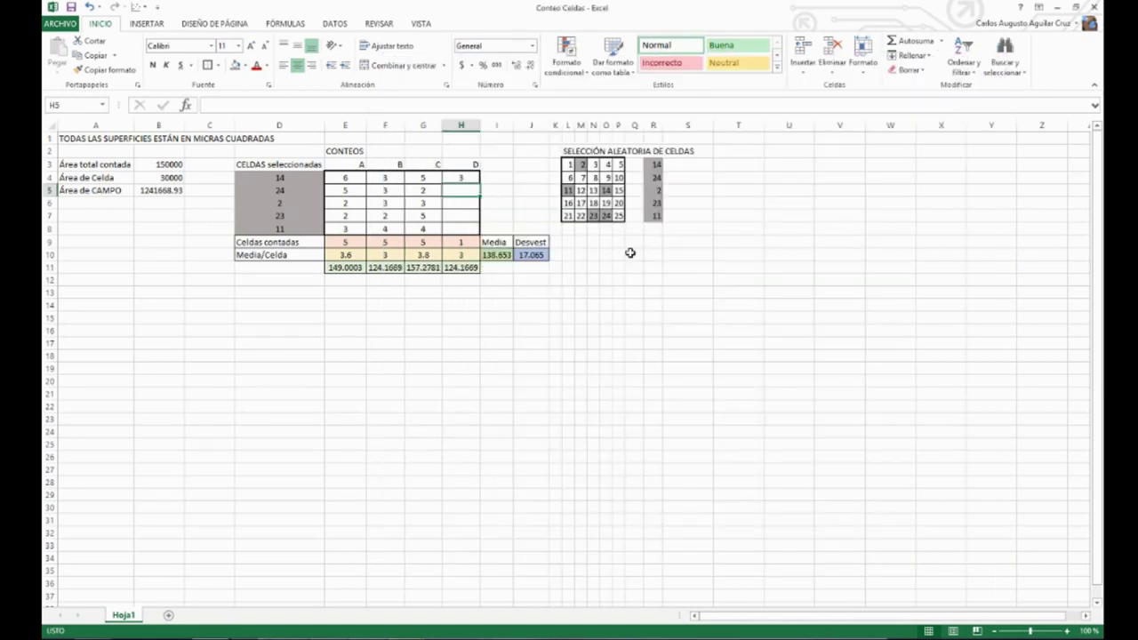
pyautogui.write('3')
pyautogui.press('Return')
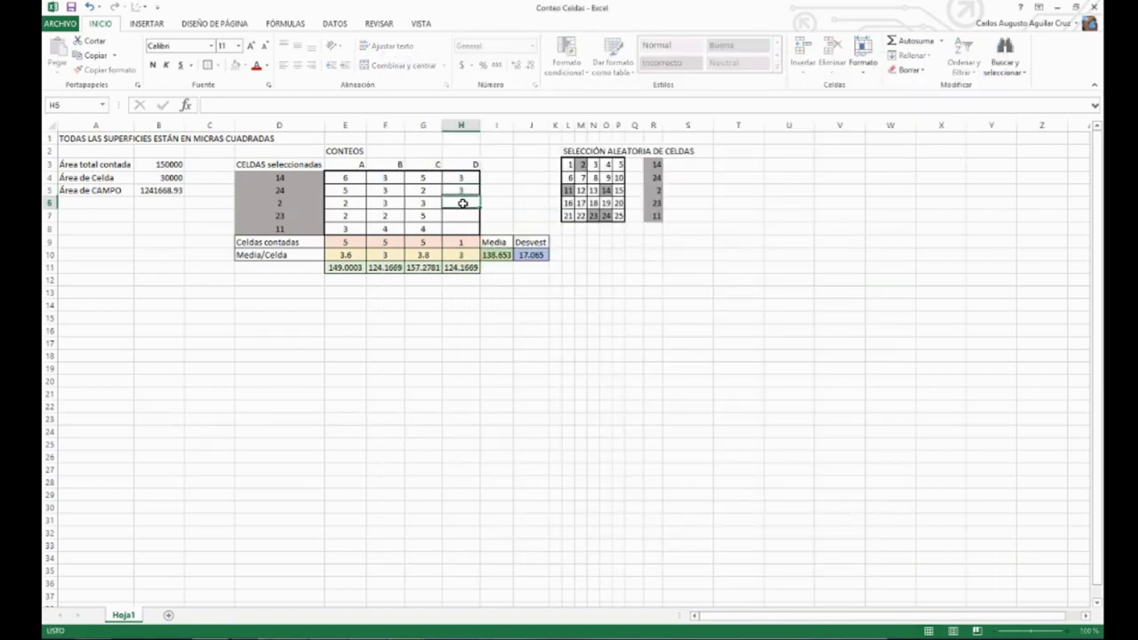
# Mark one cell in the fifth square of the first full grid row and enter 1 as count D in H6.
pyautogui.hotkey('alt', 'Tab')
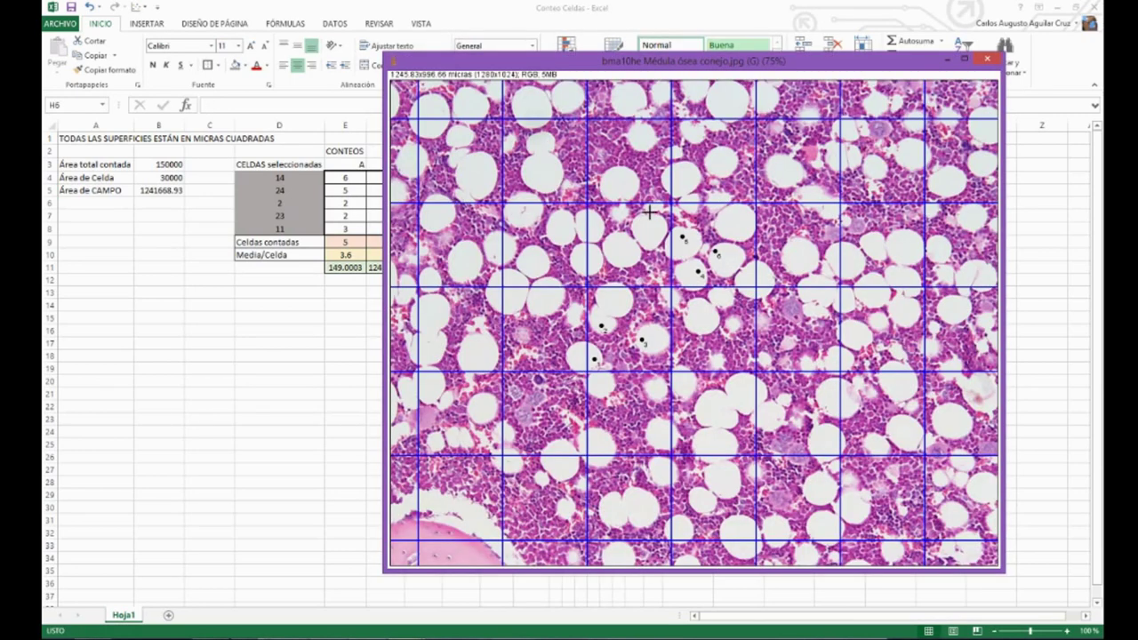
pyautogui.click(784, 172)
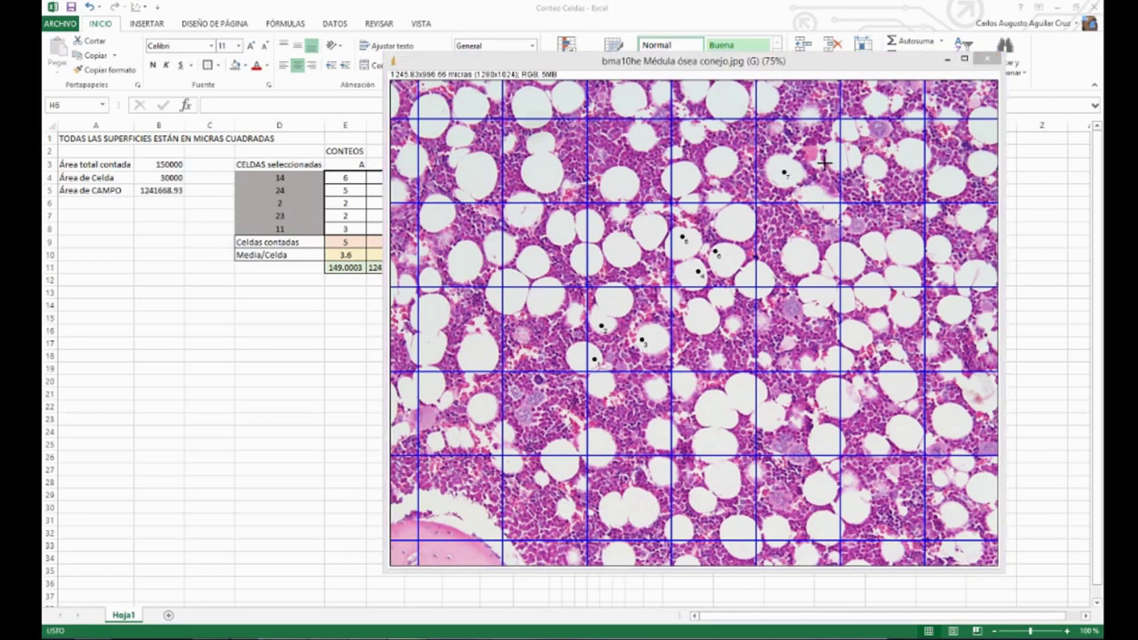
pyautogui.hotkey('alt', 'Tab')
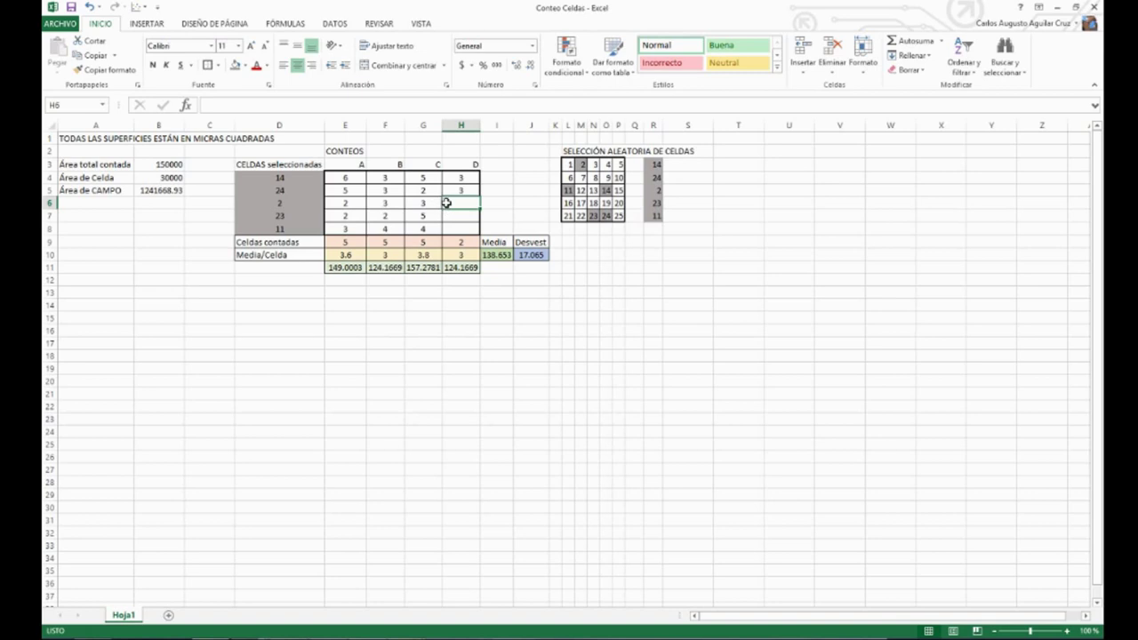
pyautogui.write('1')
# Mark six cells in the sixth square of the second full grid row and enter 6 as count D in H7.
pyautogui.hotkey('alt', 'Tab')
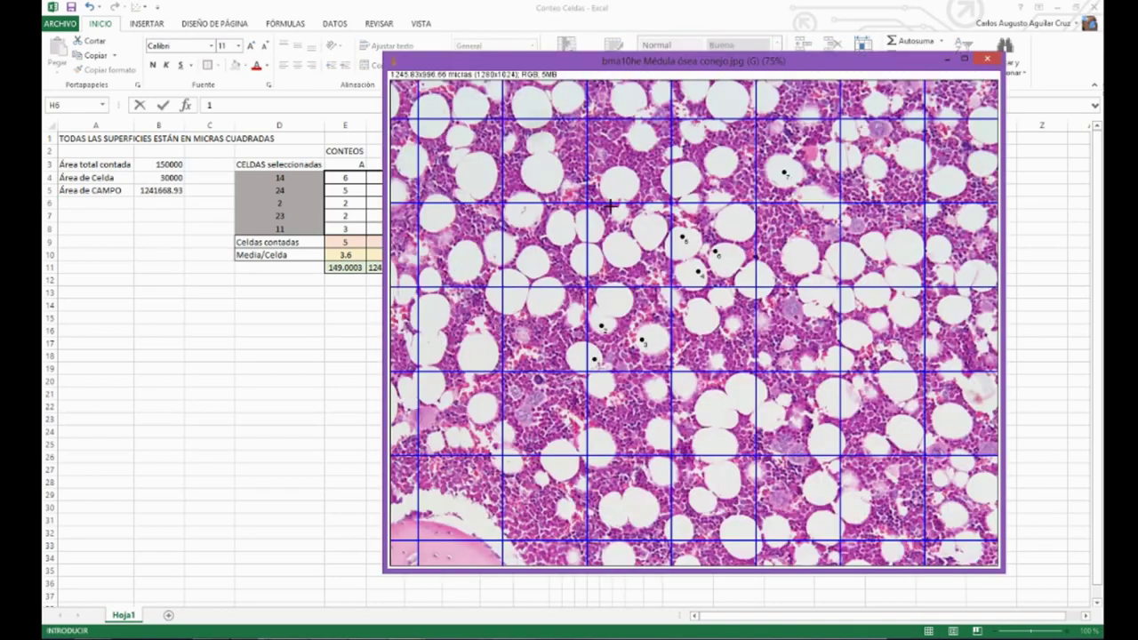
pyautogui.click(855, 259)
pyautogui.click(873, 247)
pyautogui.click(898, 247)
pyautogui.click(902, 276)
pyautogui.click(864, 283)
pyautogui.hotkey('alt', 'Tab')
pyautogui.write('1')
pyautogui.press('Return')
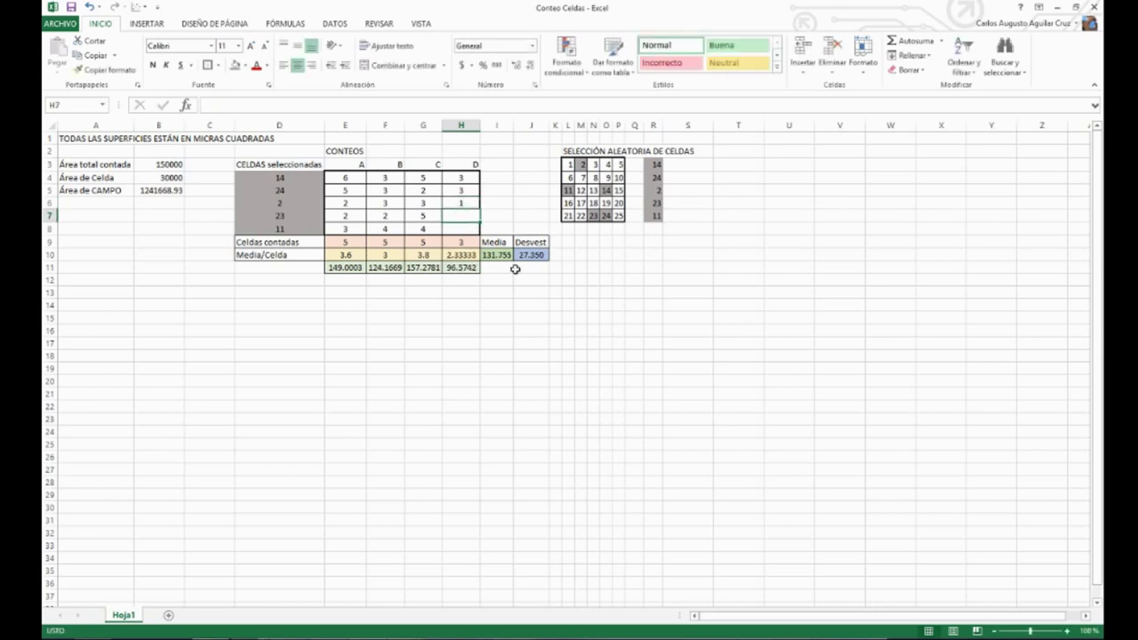
pyautogui.click(515, 269)
pyautogui.click(461, 229)
# Mark a cell in the fifth square of the third full grid row, remove the stray point, and enter 1 as count D in H8.
pyautogui.hotkey('alt', 'Tab')
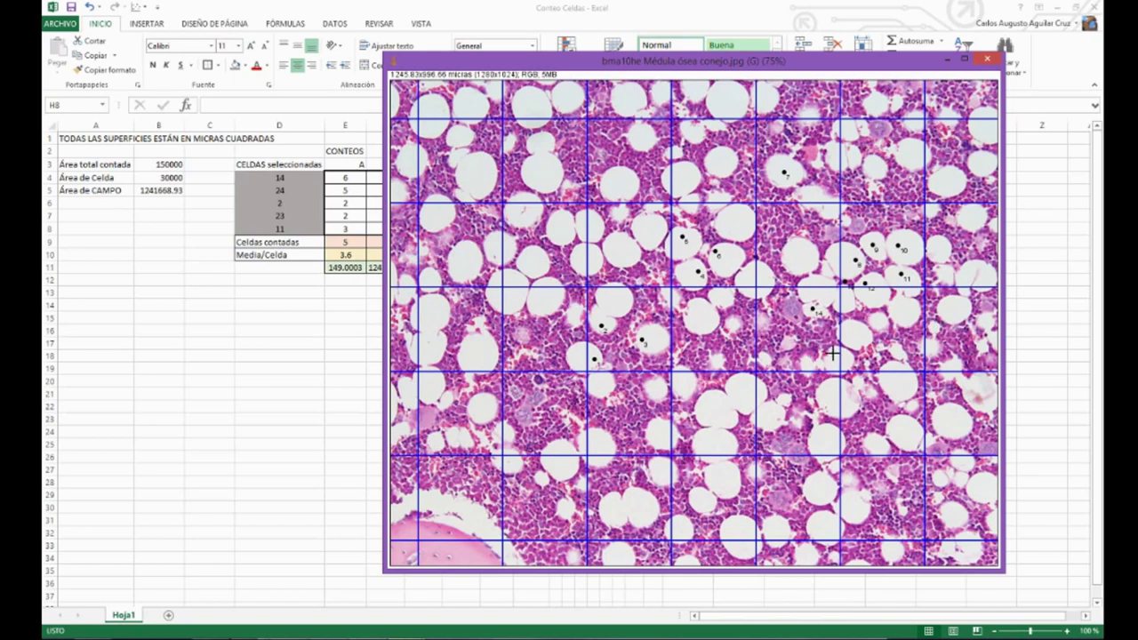
pyautogui.click(765, 360)
pyautogui.keyDown('alt'); pyautogui.click(770, 363); pyautogui.keyUp('alt')
pyautogui.hotkey('alt', 'Tab')
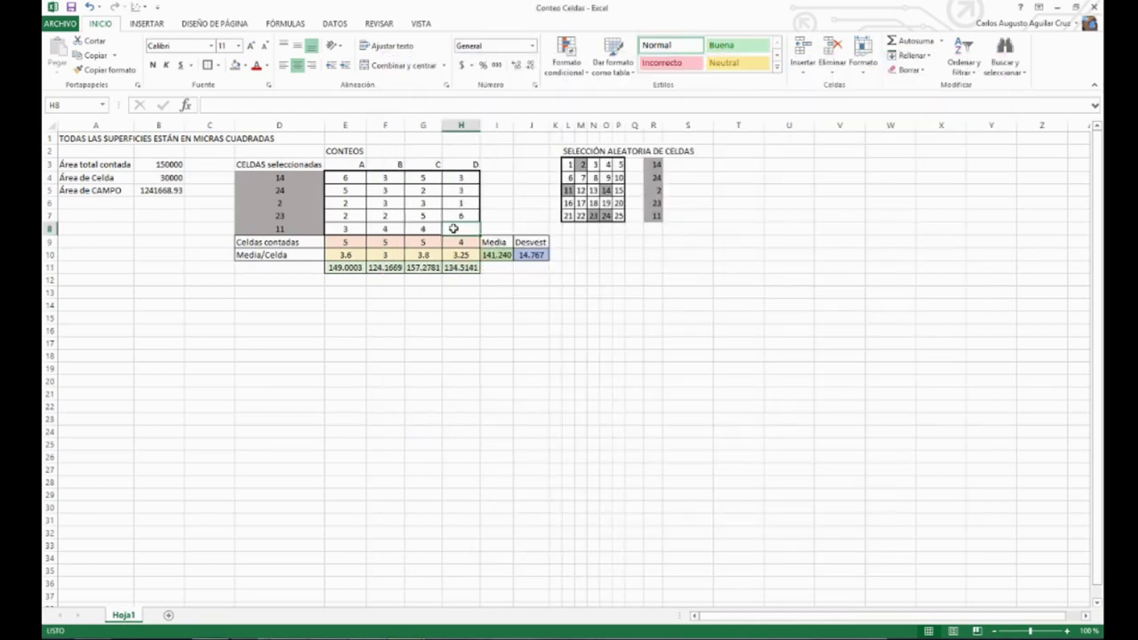
pyautogui.write('1')
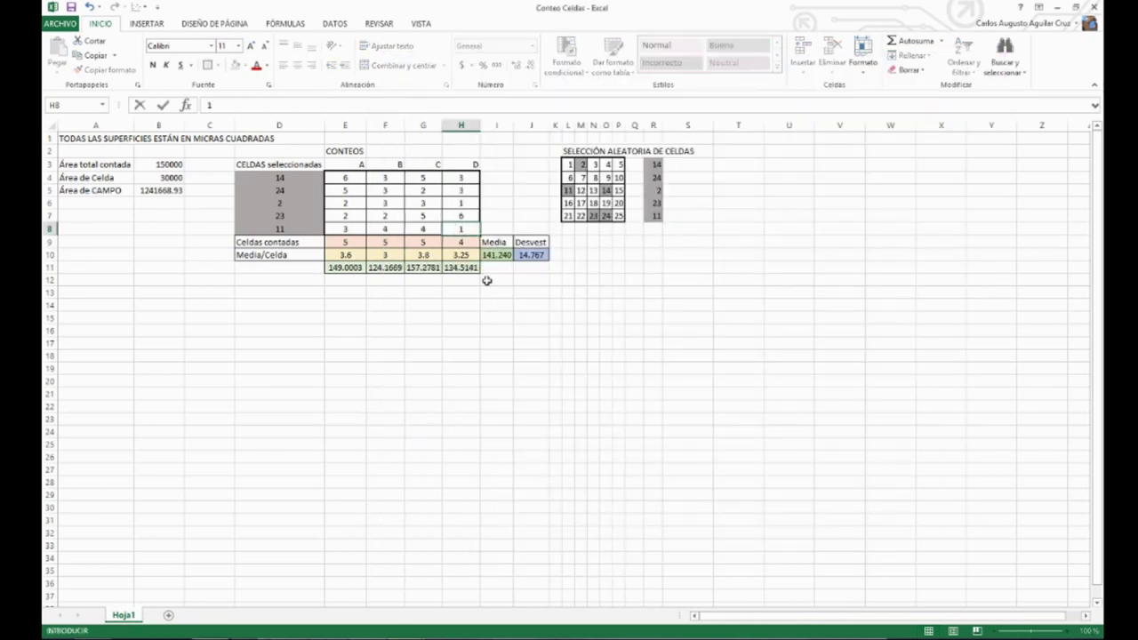
pyautogui.click(487, 282)
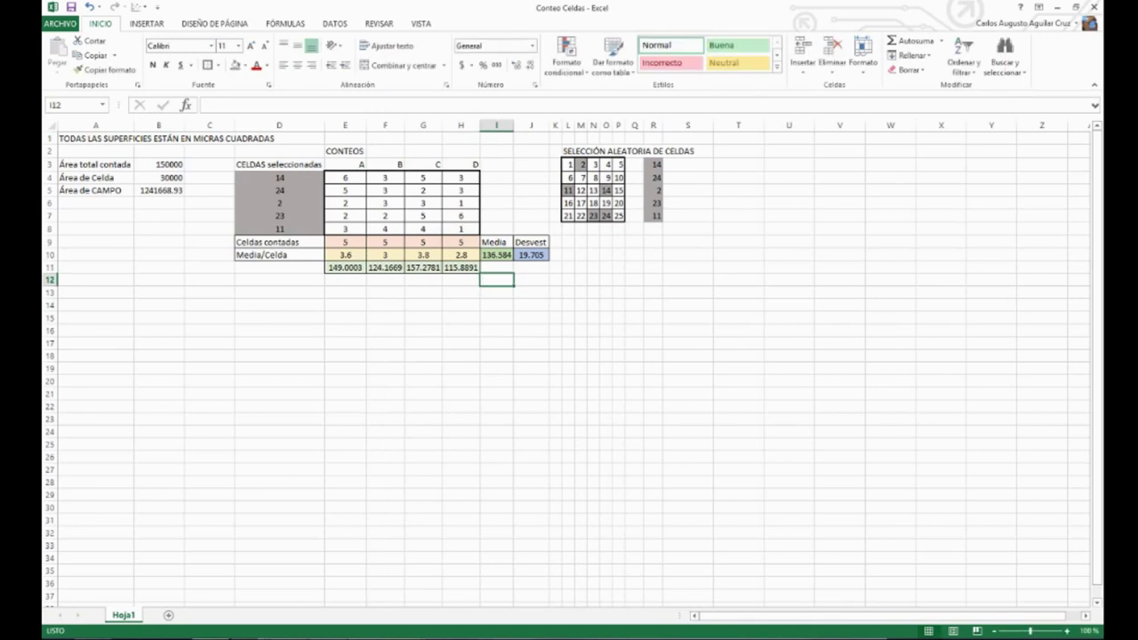
pyautogui.click(349, 317)
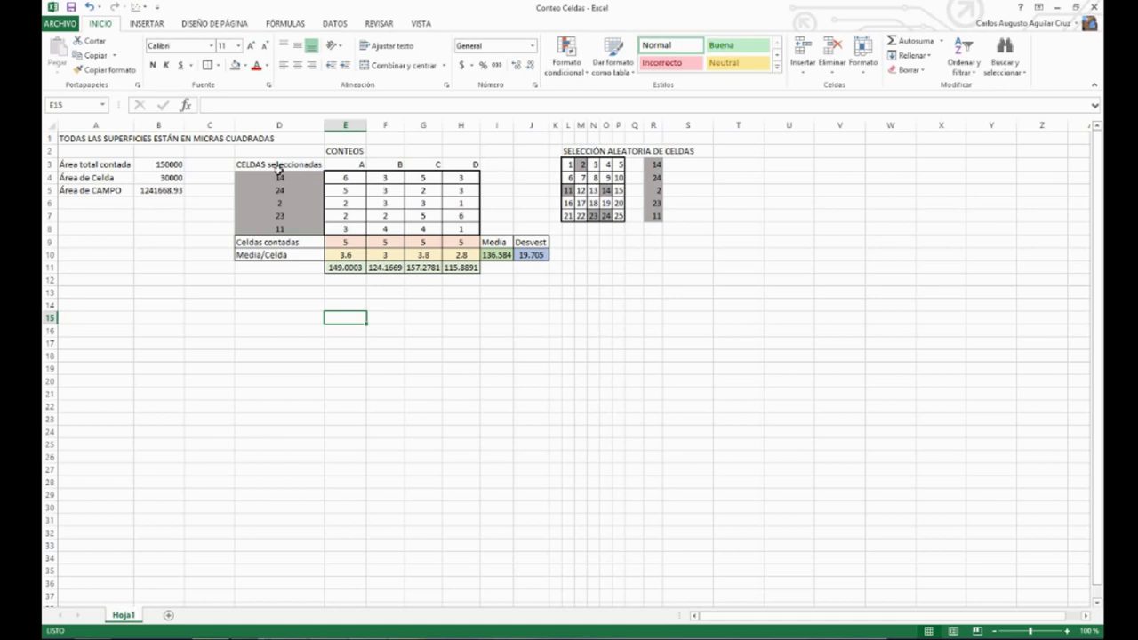
# Enter the heading Fotografías in F2, beside the CONTEOS label.
pyautogui.click(279, 177)
pyautogui.moveTo(336, 164); pyautogui.dragTo(465, 161)
pyautogui.click(361, 152)
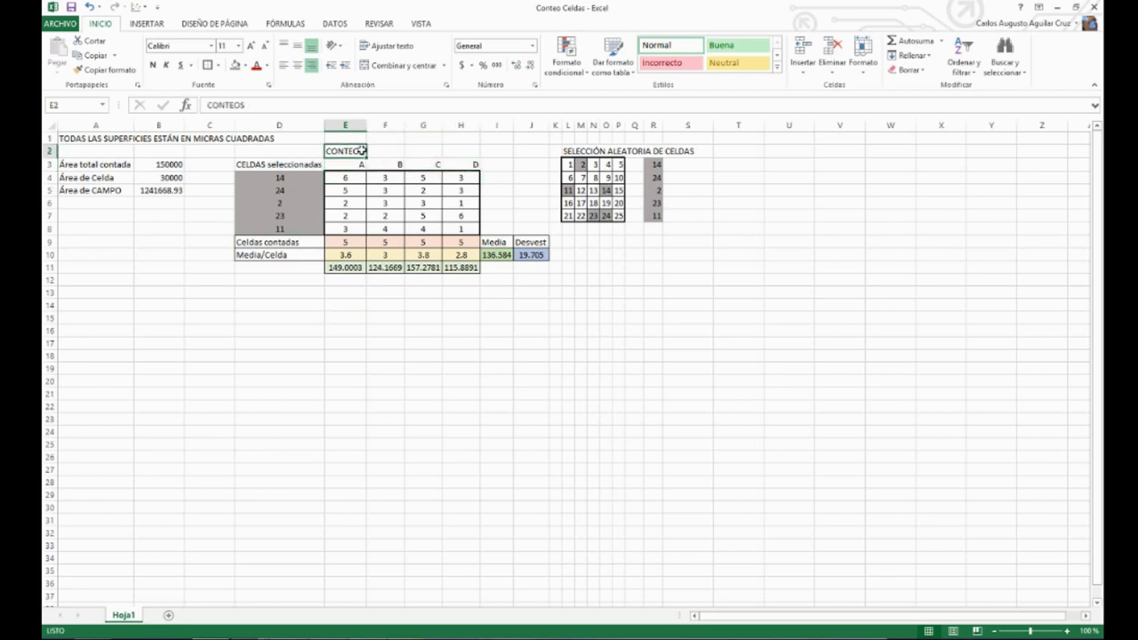
pyautogui.click(396, 152)
pyautogui.write('fLoto')
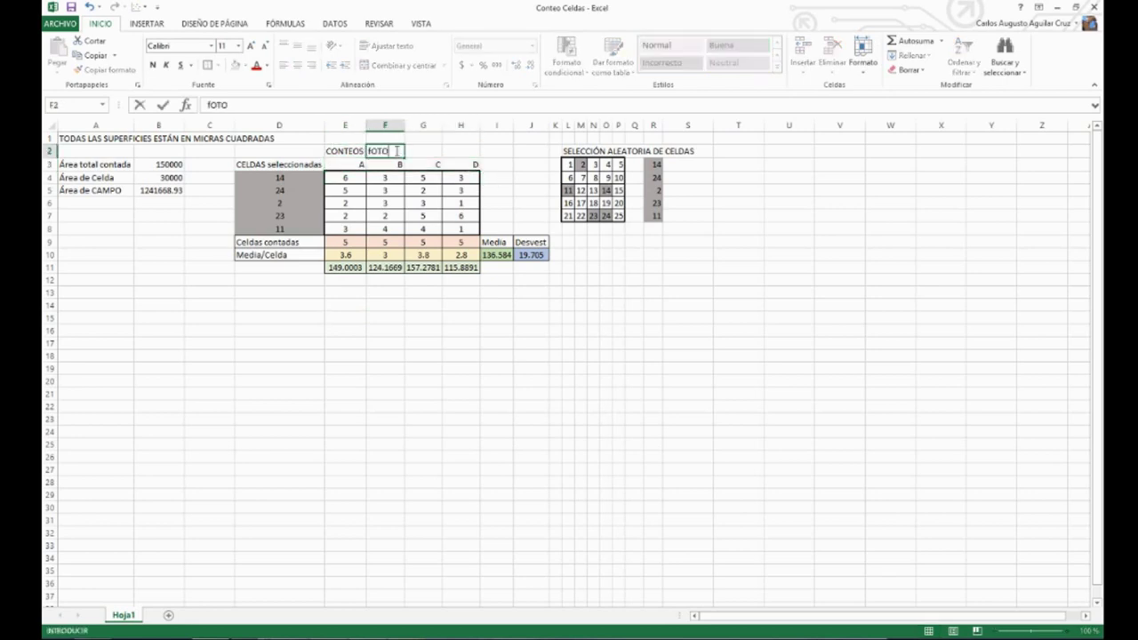
pyautogui.write('grafías')
pyautogui.hotkey('ctrl', 'Return')
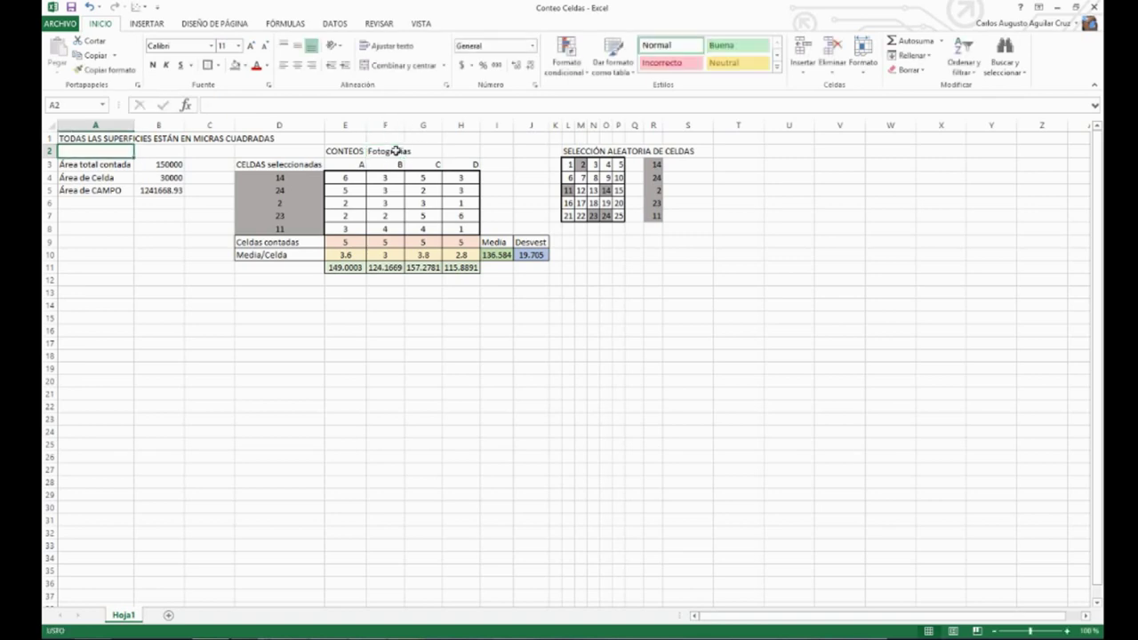
# Examine the photograph headings A to D in row 3 and the cell counts listed beneath them.
pyautogui.press('Down')
pyautogui.press('Left')
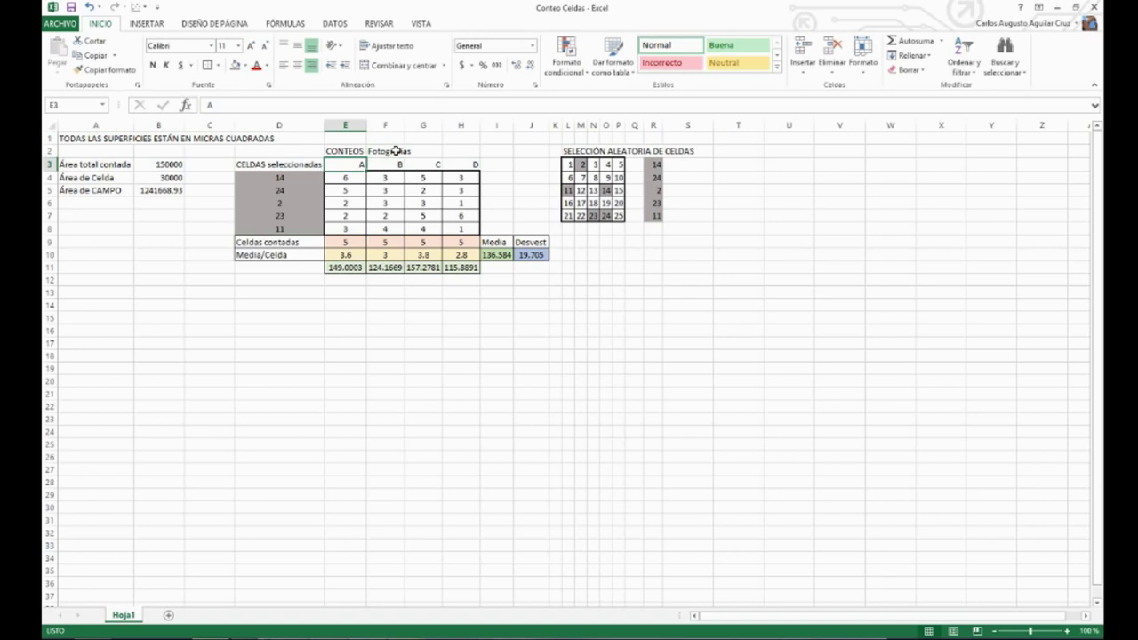
pyautogui.press('Right')
pyautogui.press('Right')
pyautogui.press('Right')
pyautogui.press('Left')
pyautogui.press('Left')
pyautogui.press('Left')
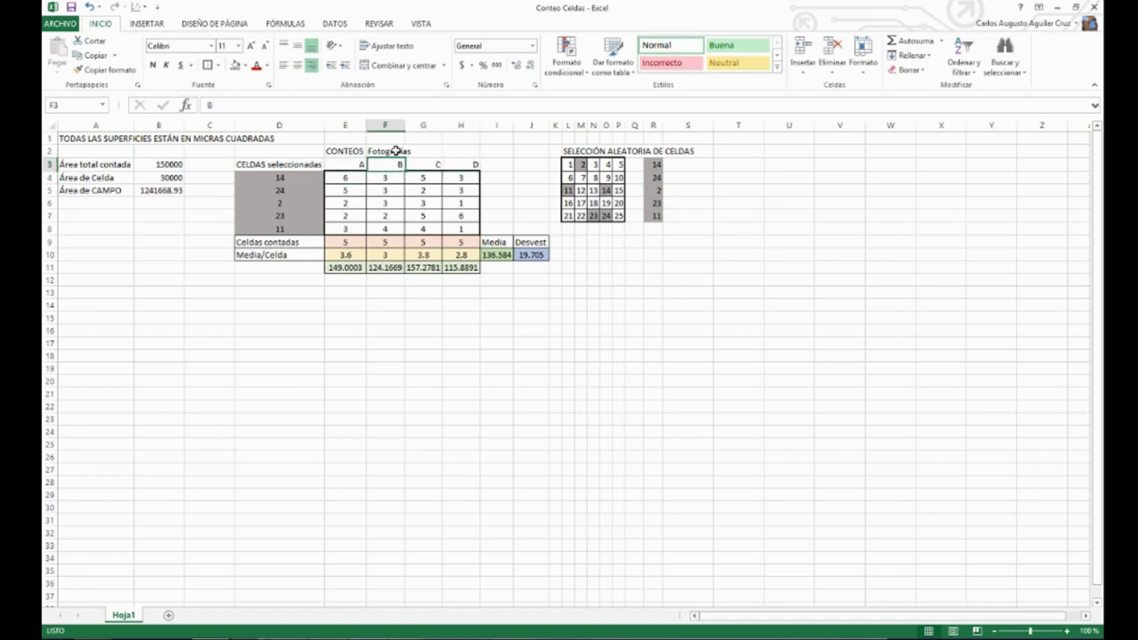
pyautogui.press('Down')
pyautogui.press('Down')
pyautogui.press('Down')
pyautogui.press('Down')
pyautogui.press('Up')
pyautogui.press('Up')
pyautogui.press('Up')
pyautogui.press('Right')
pyautogui.press('Down')
pyautogui.press('Down')
pyautogui.press('Down')
pyautogui.press('Down')
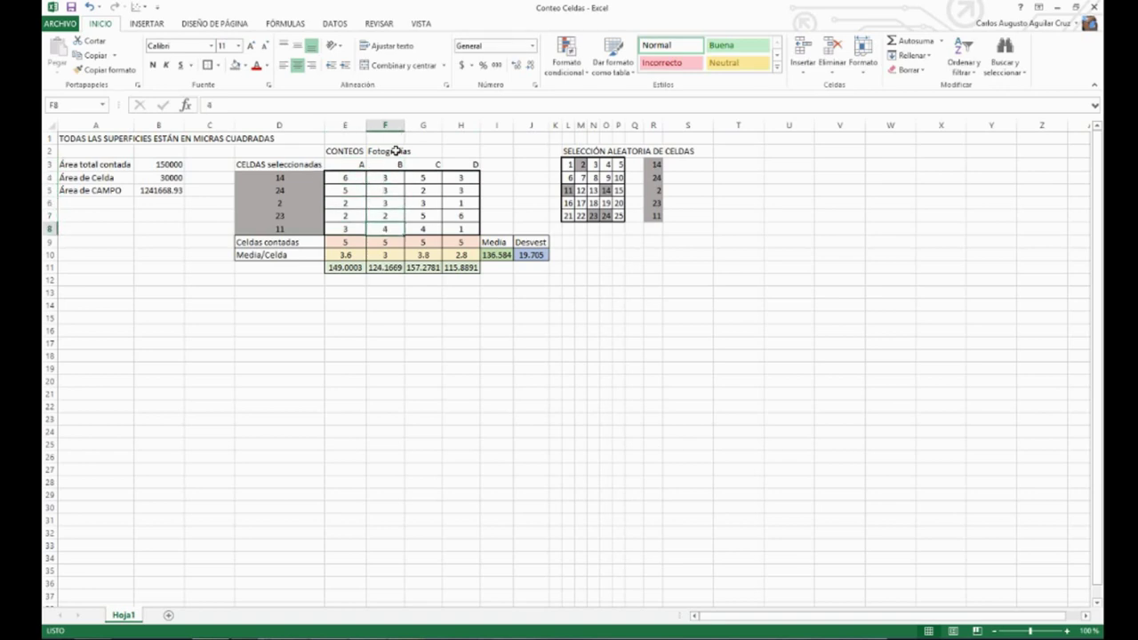
pyautogui.press('Up')
pyautogui.press('Up')
pyautogui.press('Up')
pyautogui.press('Up')
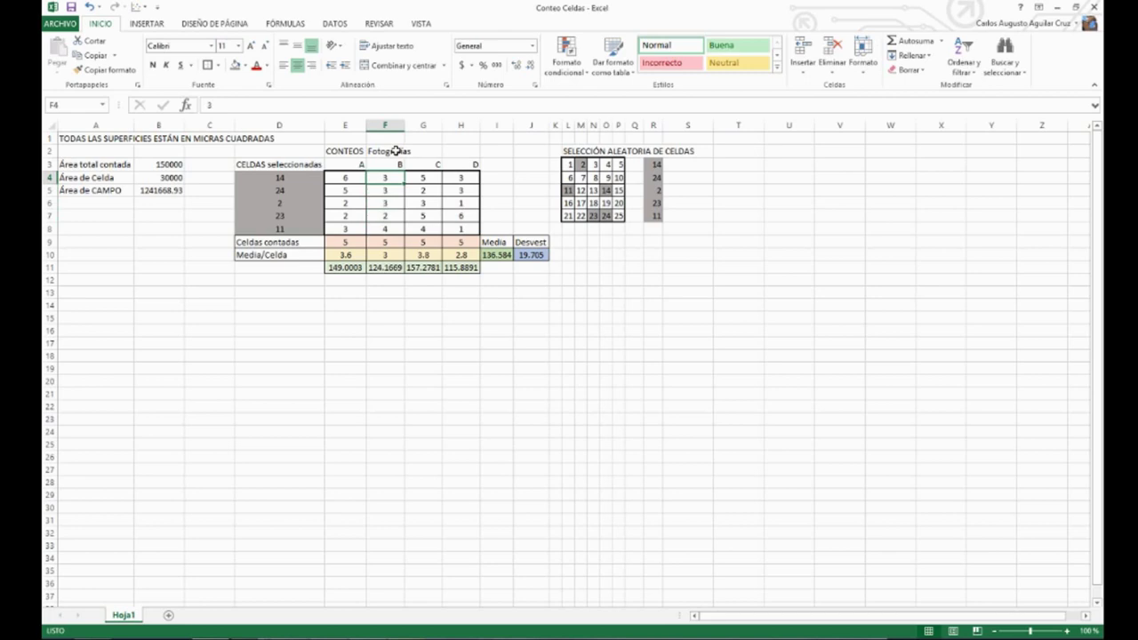
# Compare the gridded bone marrow image in ImageJ with the column B counts in F4:F8 of the Excel sheet.
pyautogui.hotkey('alt', 'Tab')
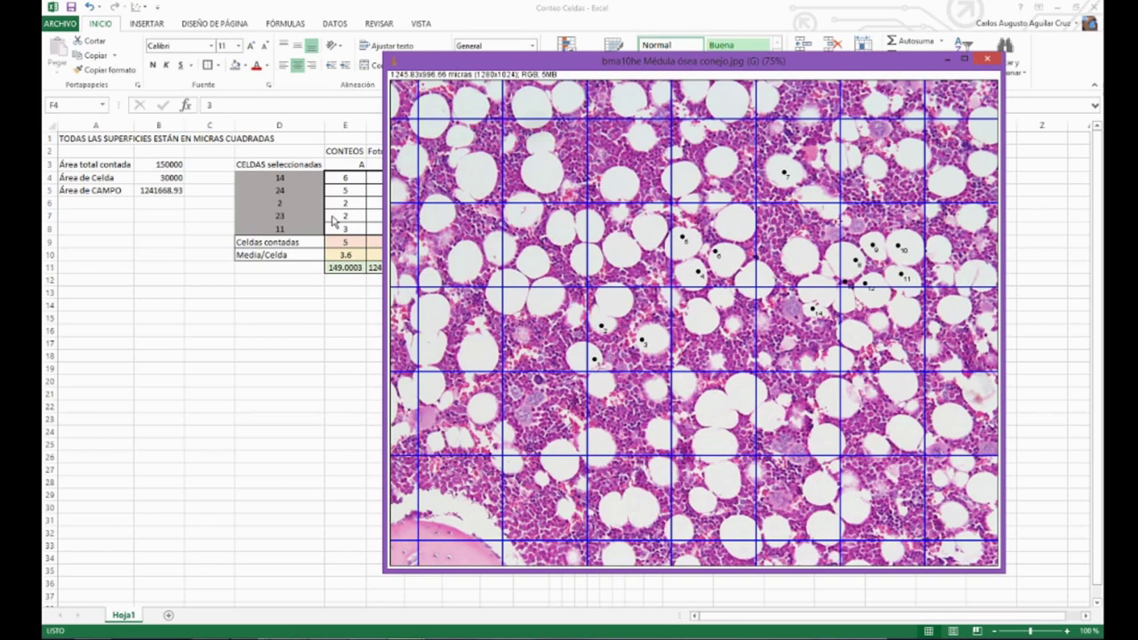
pyautogui.hotkey('alt', 'Tab')
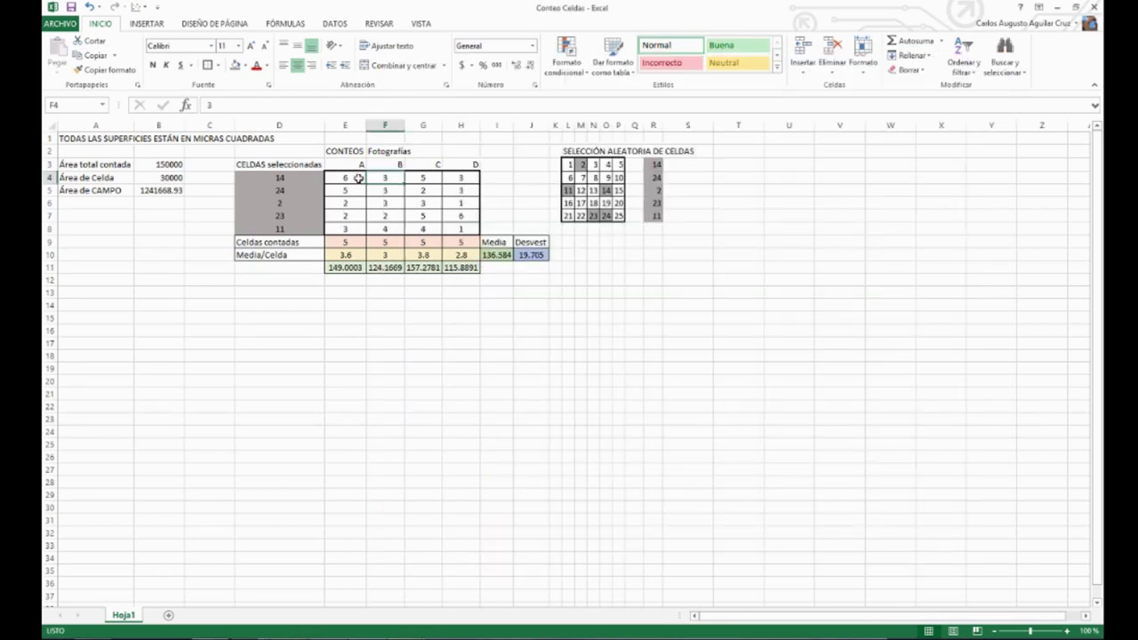
pyautogui.moveTo(383, 178); pyautogui.dragTo(385, 223)
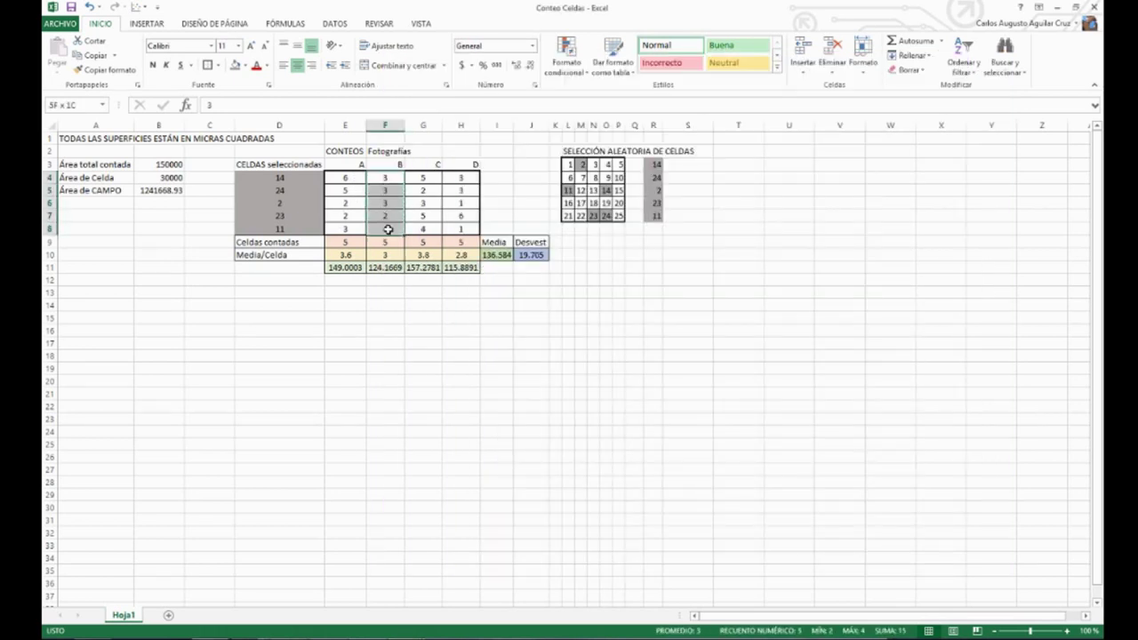
pyautogui.click(386, 223)
pyautogui.click(388, 160)
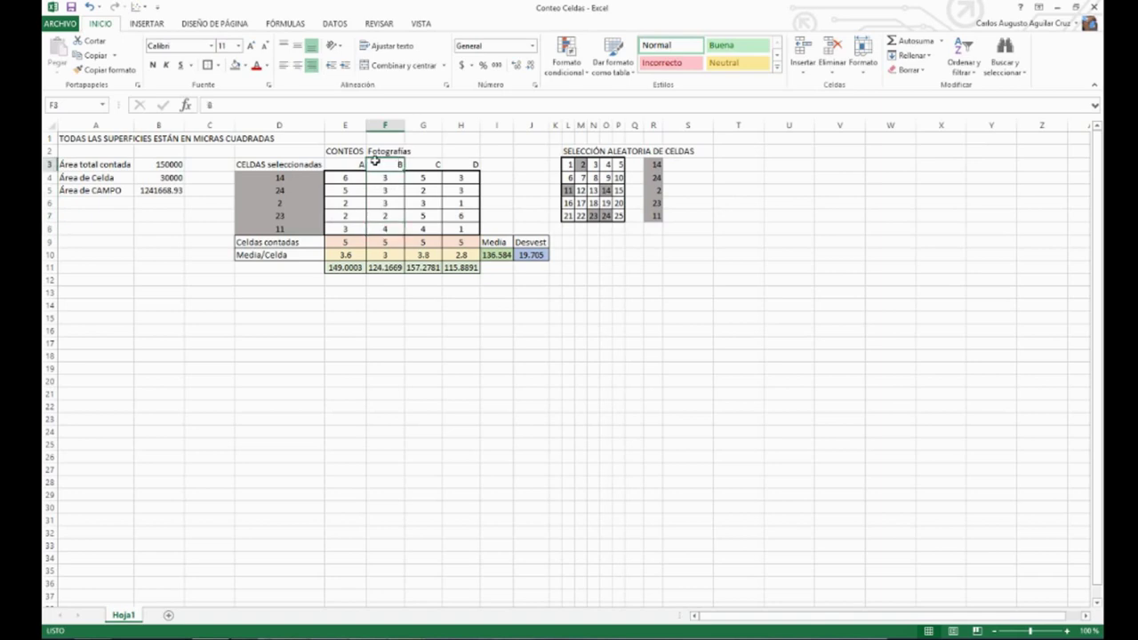
# Examine the counted-squares and mean-per-square formulas in E9:H10 and the grid square area in B4.
pyautogui.moveTo(352, 242); pyautogui.dragTo(464, 242)
pyautogui.click(463, 242)
pyautogui.click(412, 241)
pyautogui.click(384, 241)
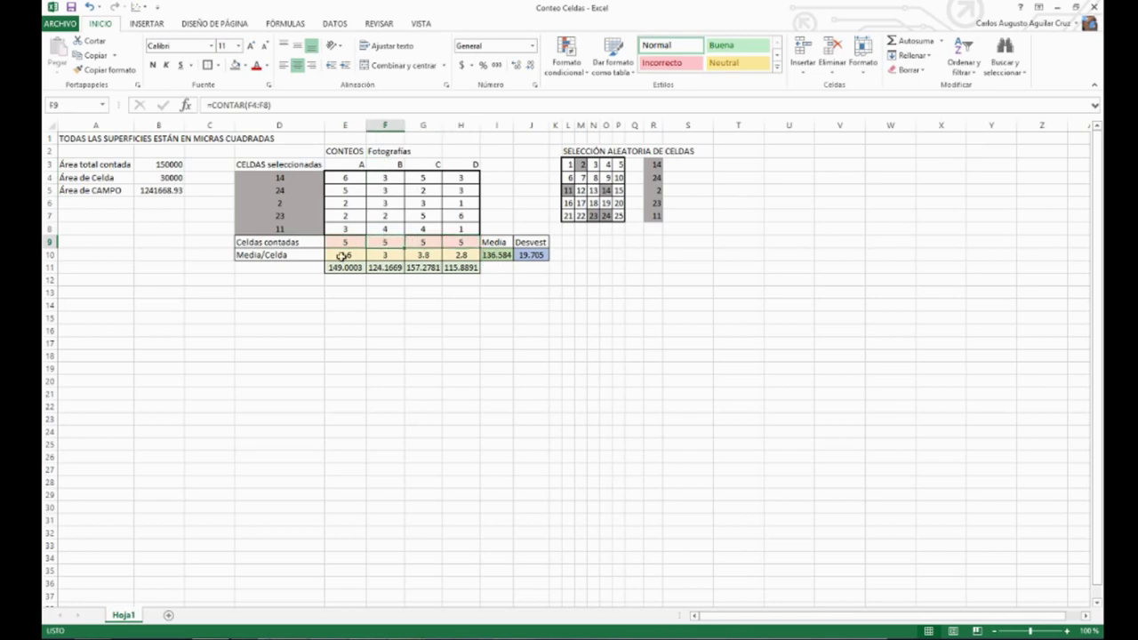
pyautogui.moveTo(344, 255); pyautogui.dragTo(460, 255)
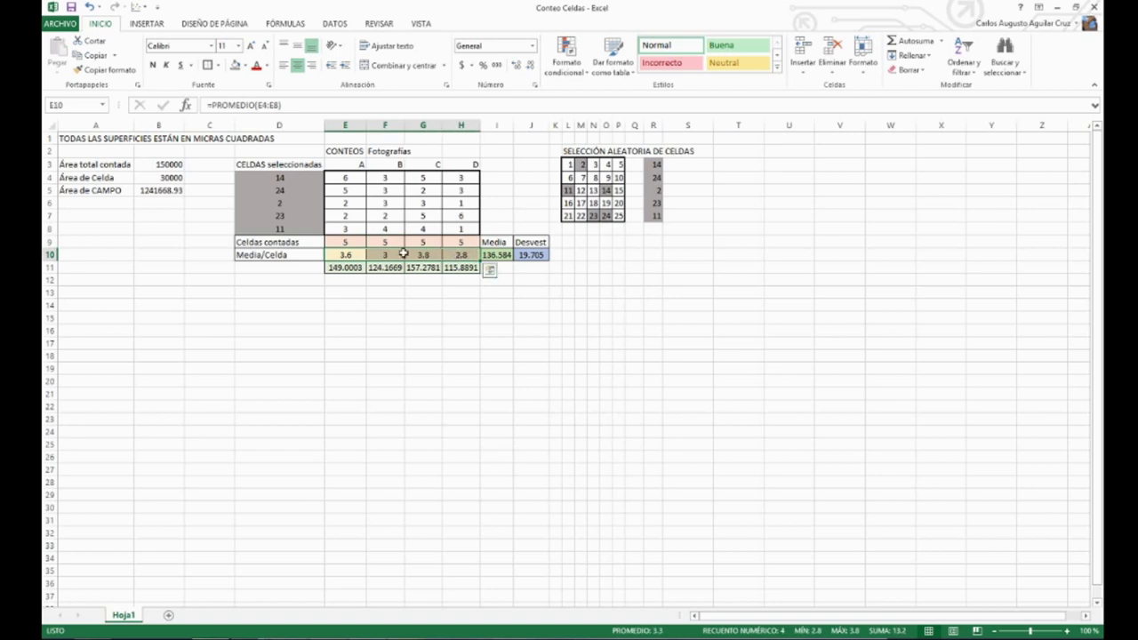
pyautogui.click(354, 255)
pyautogui.click(178, 179)
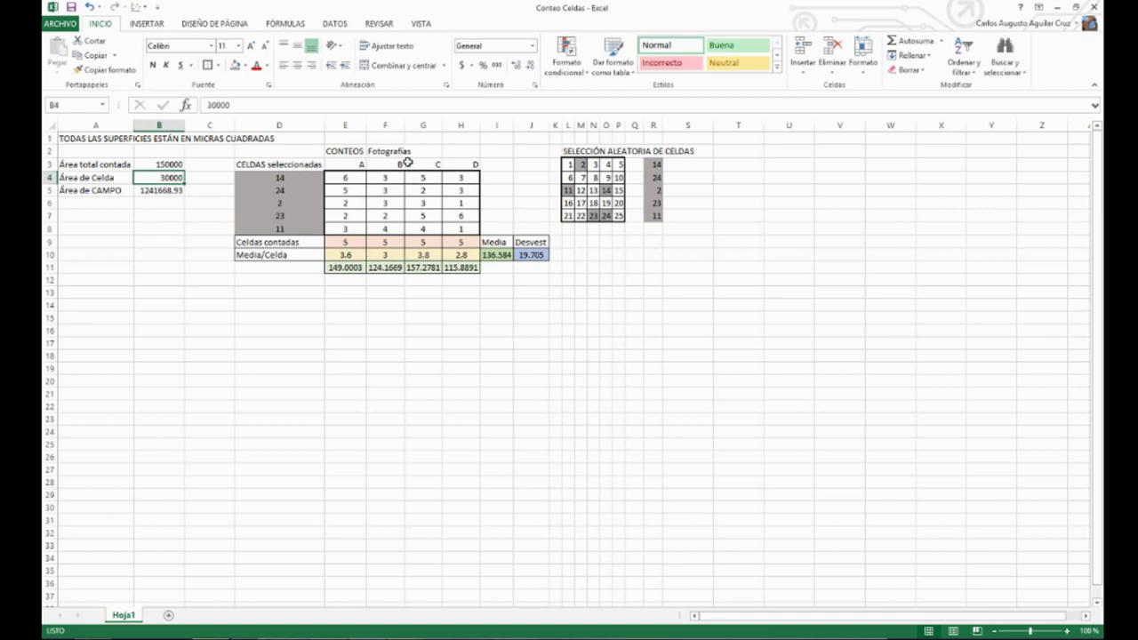
# Examine the whole-field estimate formulas in E11:H11 and the field area in B5.
pyautogui.click(349, 267)
pyautogui.moveTo(414, 267)
pyautogui.mouseDown()
pyautogui.moveTo(451, 266)
pyautogui.moveTo(427, 266)
pyautogui.mouseUp()
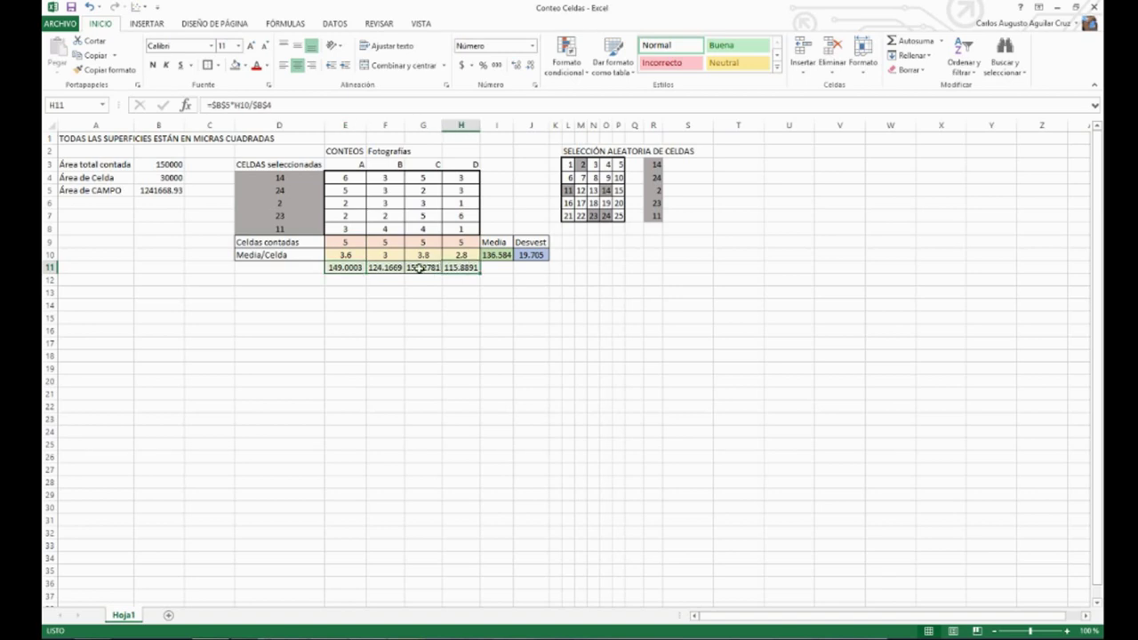
pyautogui.click(396, 267)
pyautogui.click(348, 267)
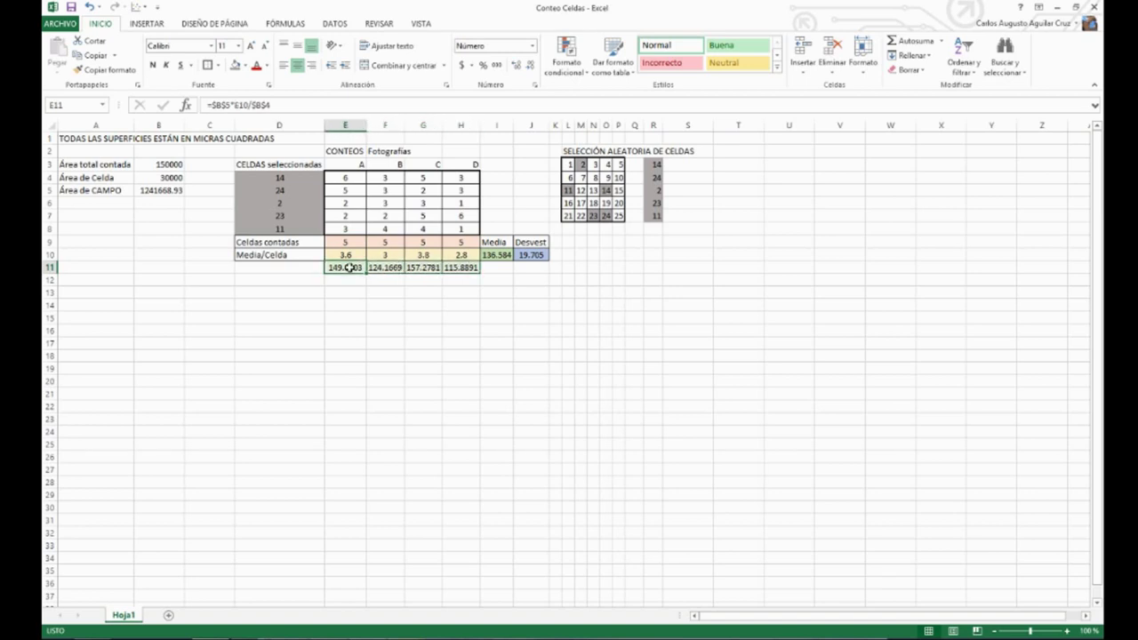
pyautogui.click(163, 189)
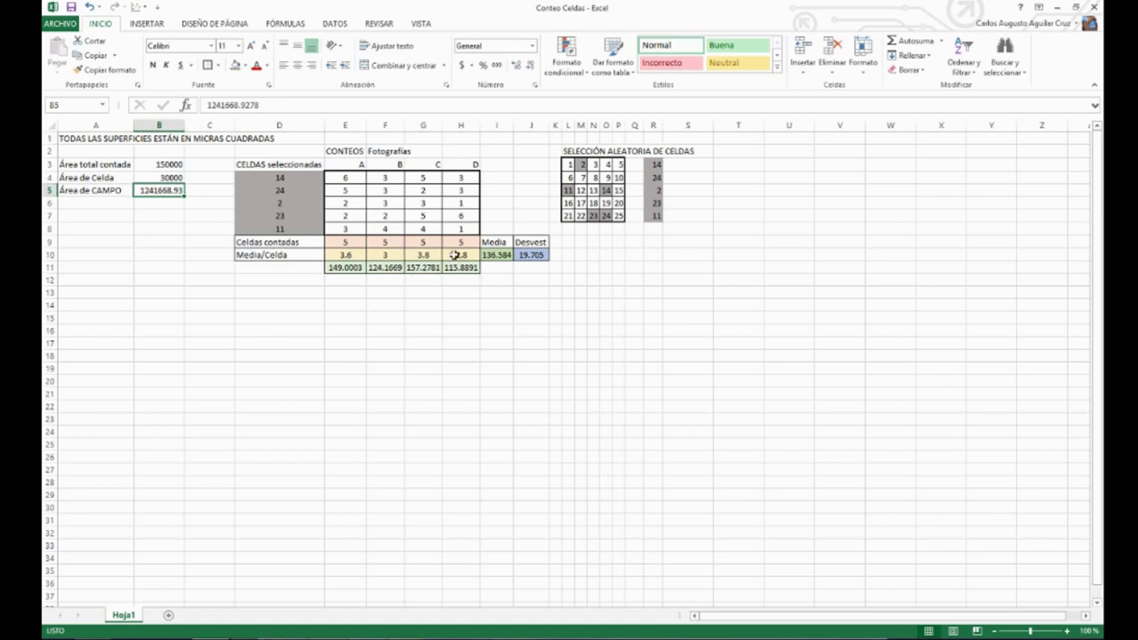
# Move the Media and Desvest block down one row to I10:J11 and check the average formula in I11.
pyautogui.moveTo(496, 243); pyautogui.dragTo(532, 244)
pyautogui.click(495, 267)
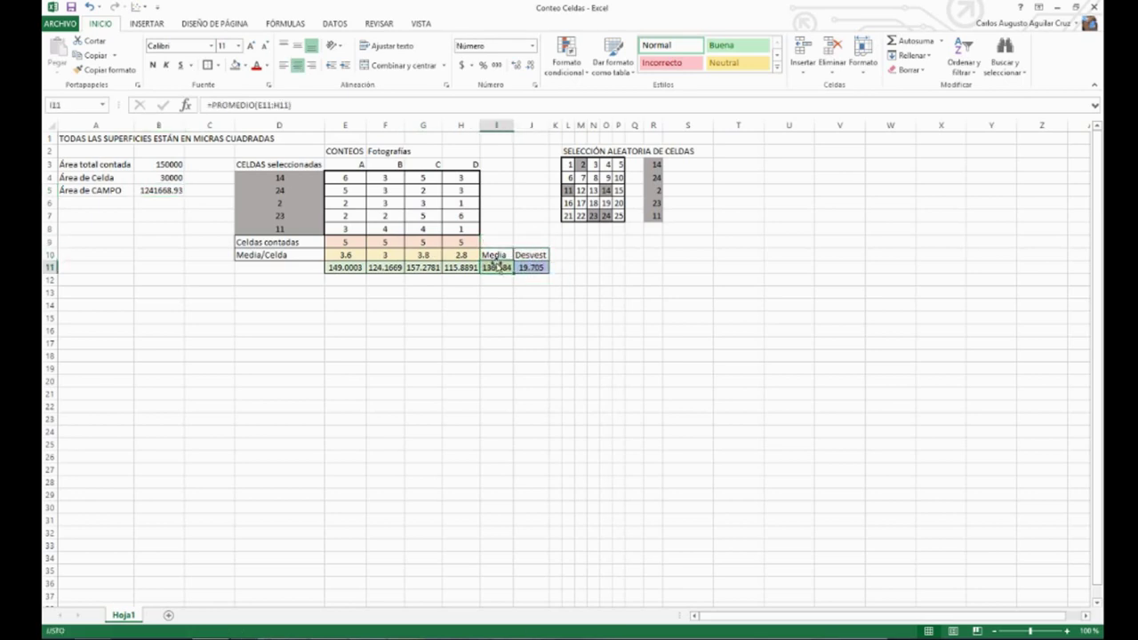
pyautogui.doubleClick(503, 267)
pyautogui.click(495, 304)
pyautogui.click(496, 267)
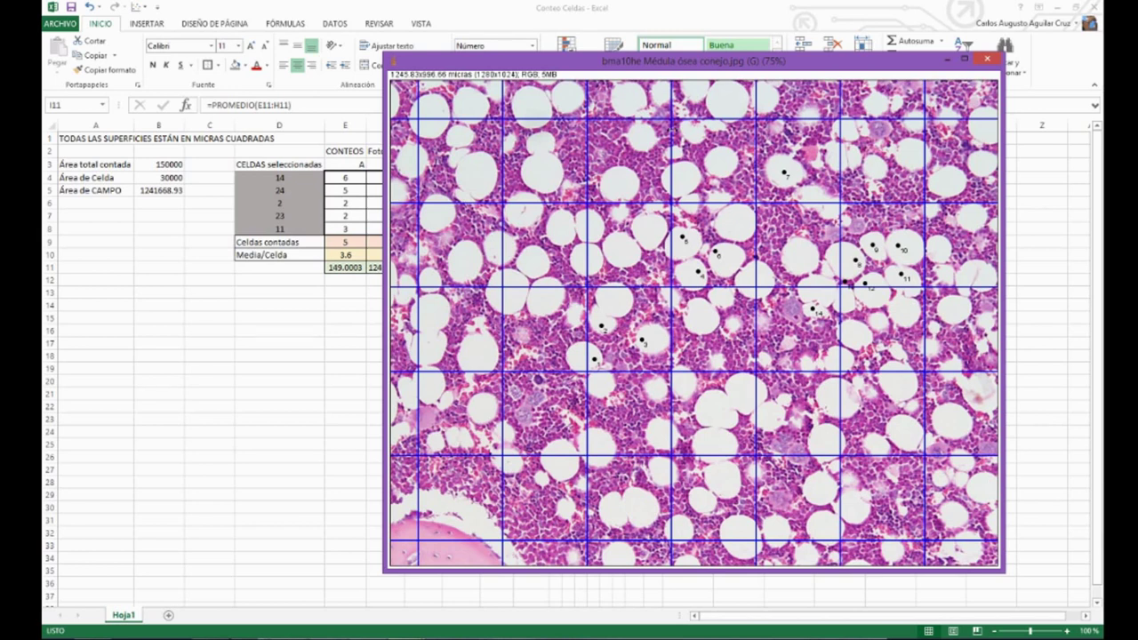
# View the gridded bone marrow image in ImageJ, repositioning its window over the worksheet.
pyautogui.moveTo(659, 62); pyautogui.dragTo(551, 81)
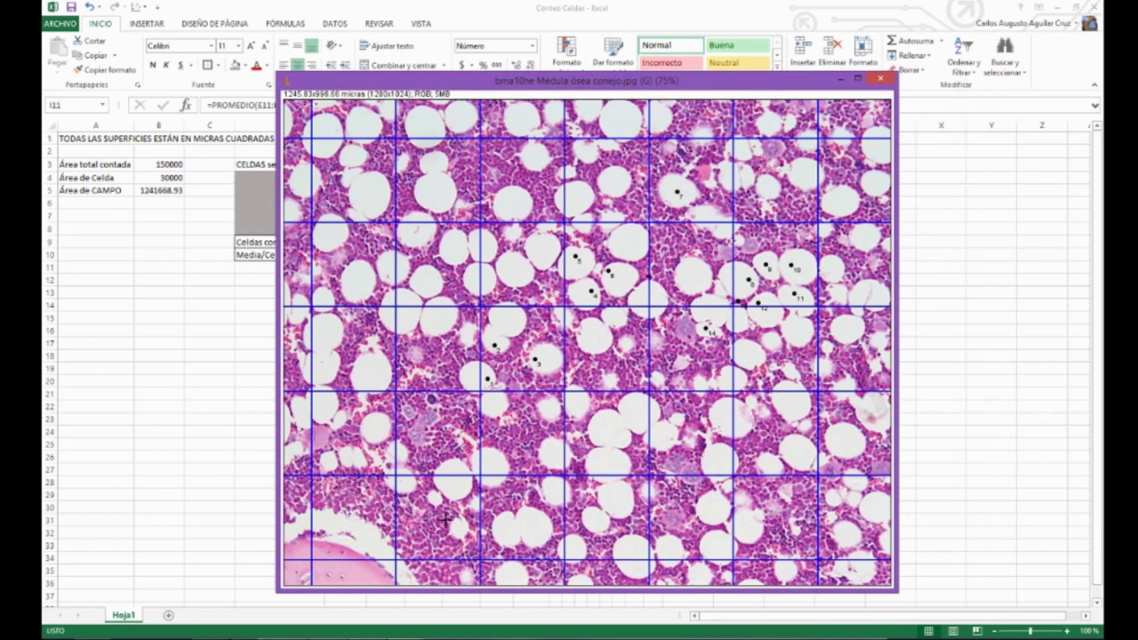
pyautogui.moveTo(642, 82); pyautogui.dragTo(804, 177)
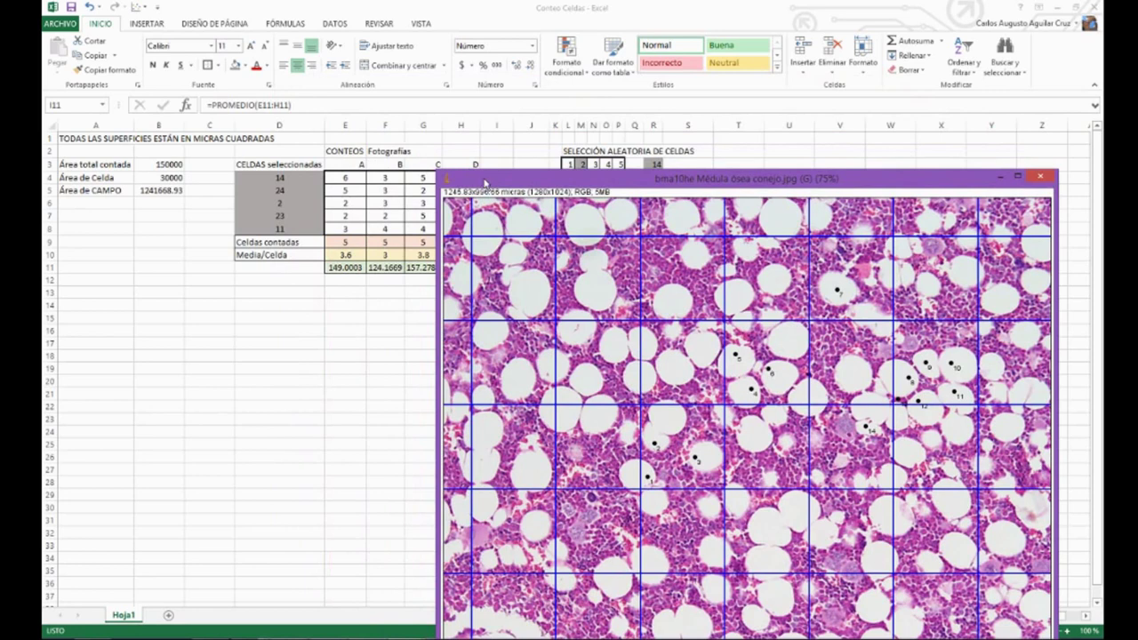
pyautogui.moveTo(484, 182); pyautogui.dragTo(276, 46)
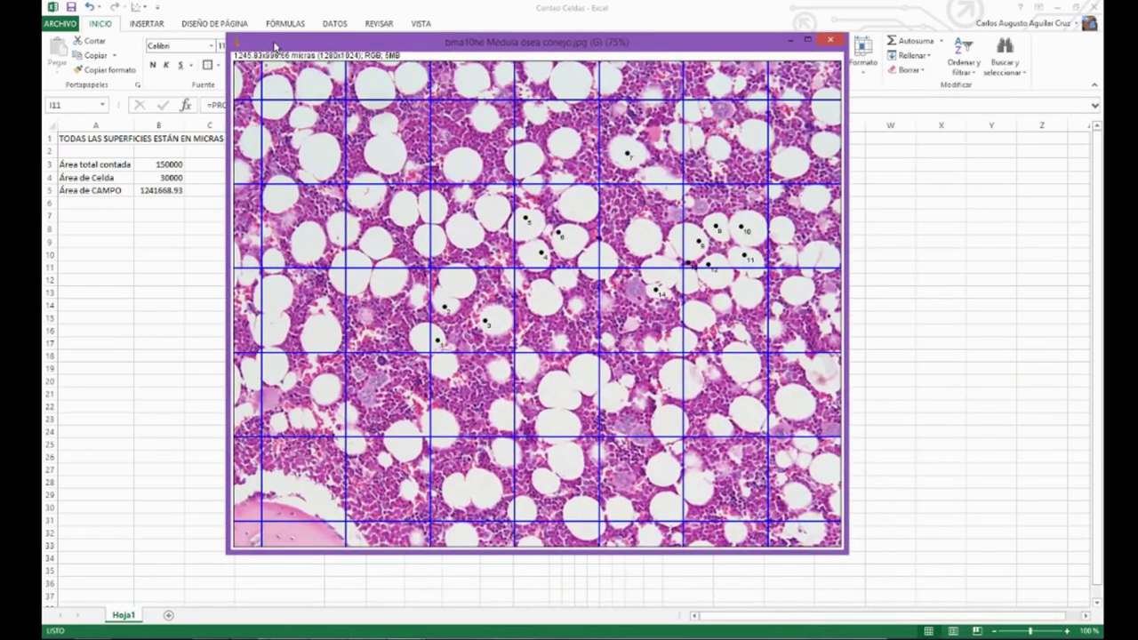